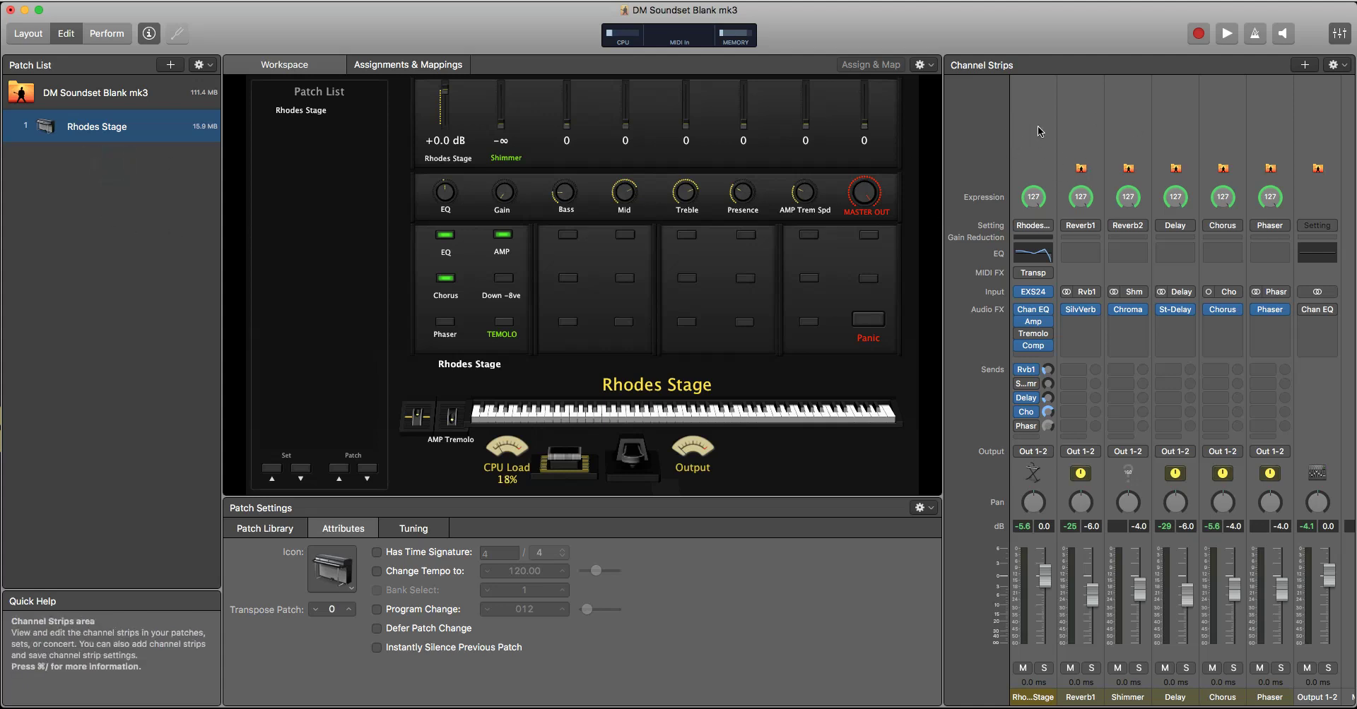
- Inspect the Rhodes Stage channel strip's MIDI input and velocity scaling settings
{"action": "left_click", "coordinate": [1044, 590]}
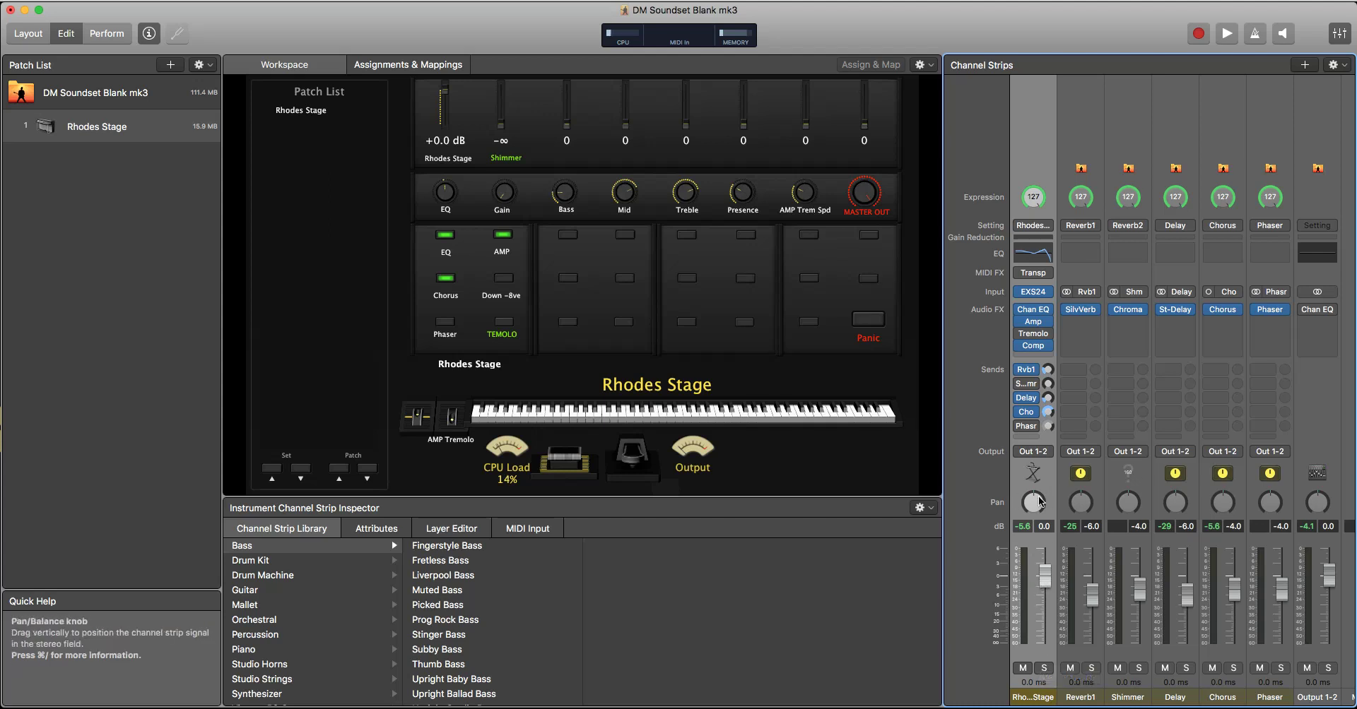
{"action": "left_click", "coordinate": [531, 530]}
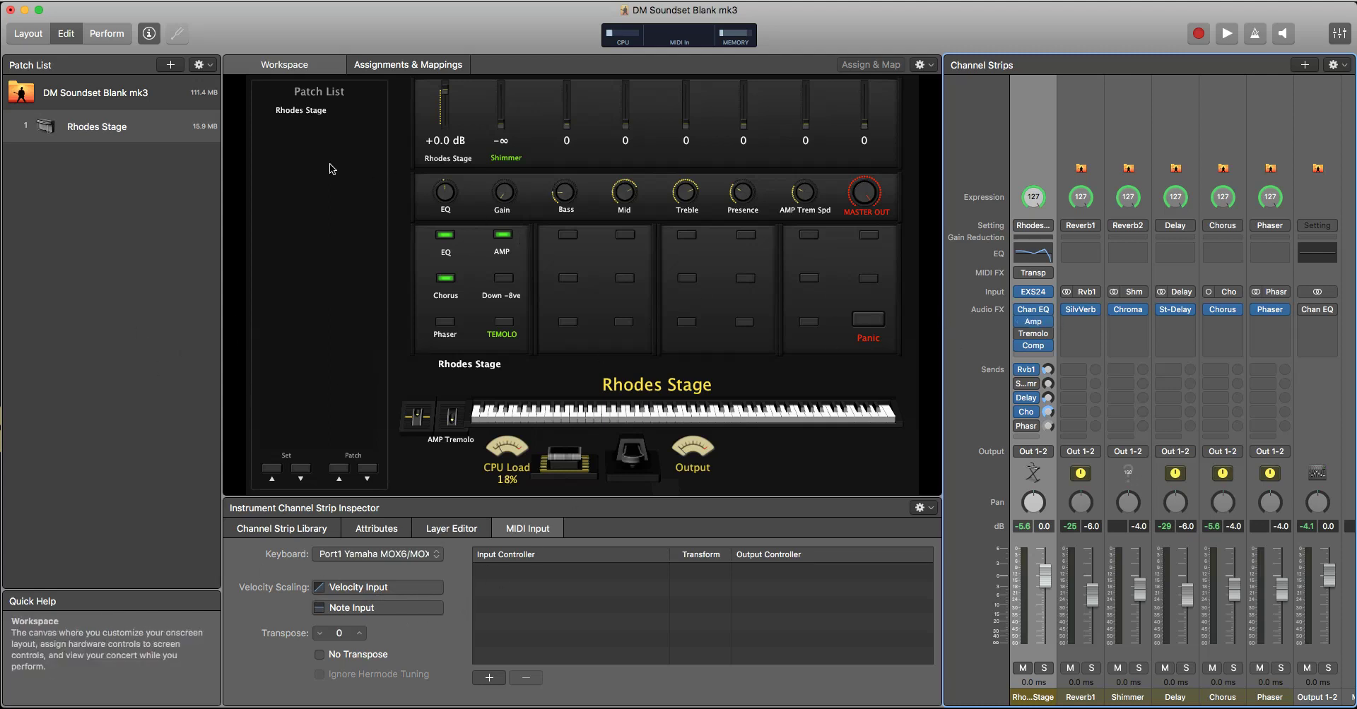
{"action": "left_click", "coordinate": [150, 127]}
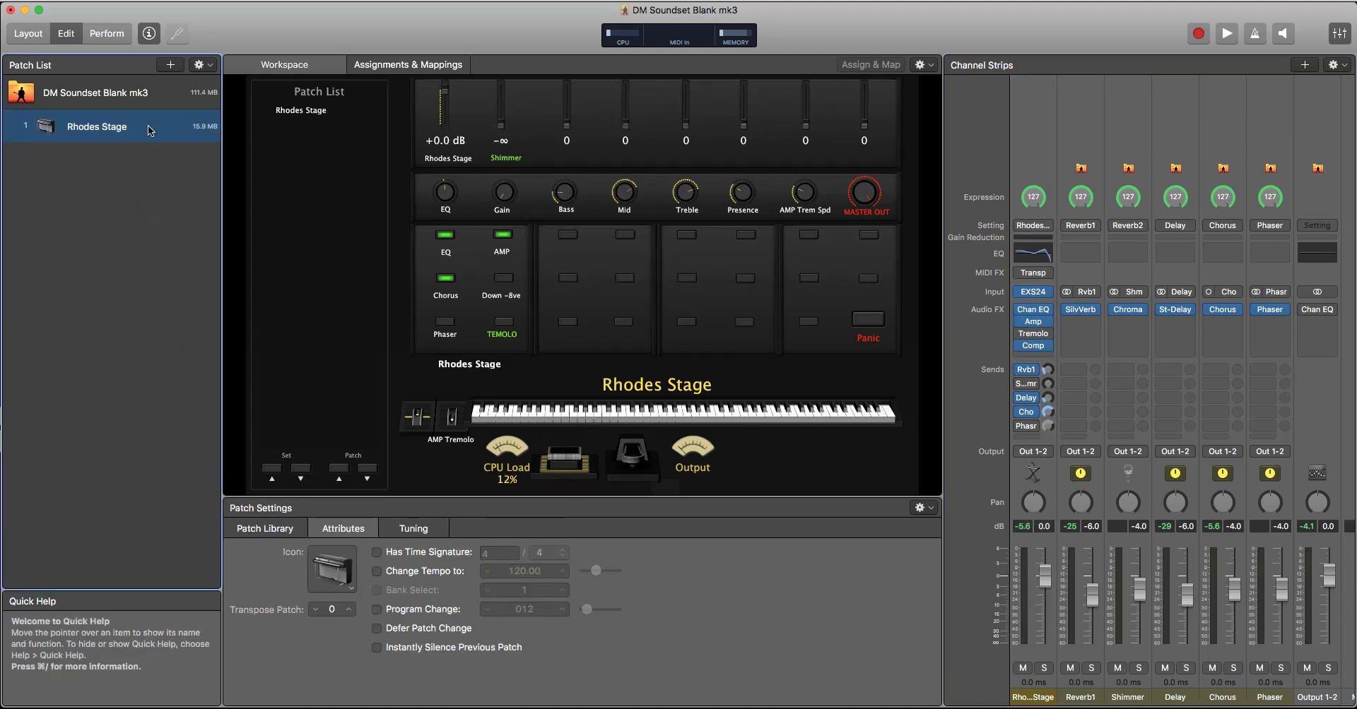
{"action": "left_click", "coordinate": [120, 187]}
{"action": "left_click", "coordinate": [19, 130]}
- View the About MainStage information, then close that window
{"action": "left_click", "coordinate": [87, 4]}
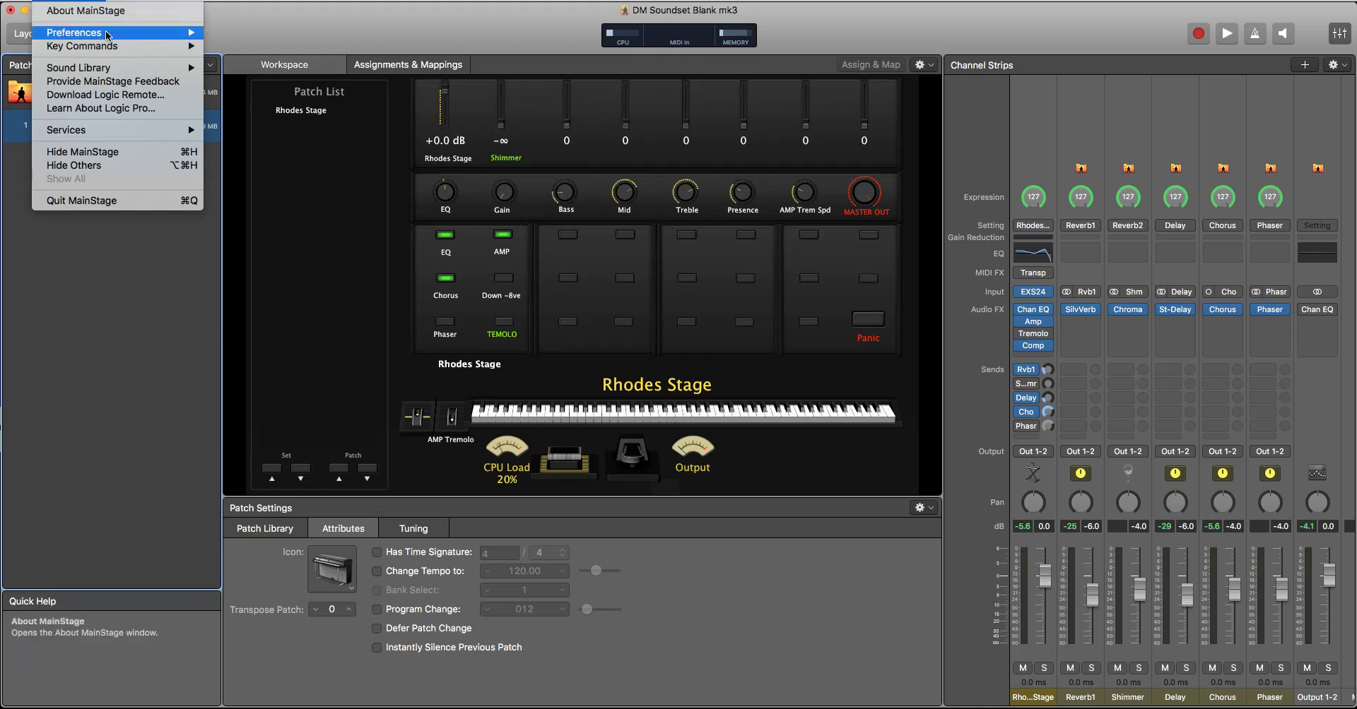
{"action": "left_click", "coordinate": [110, 14]}
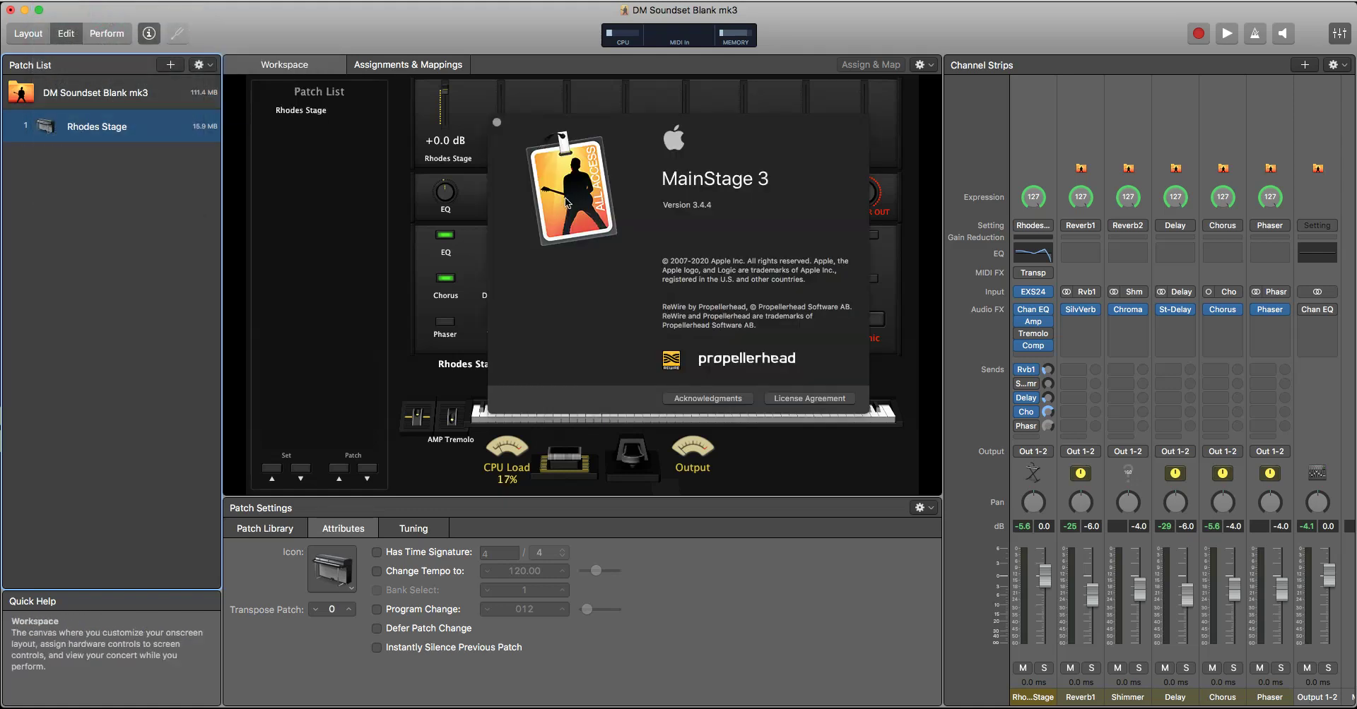
{"action": "left_click", "coordinate": [497, 123]}
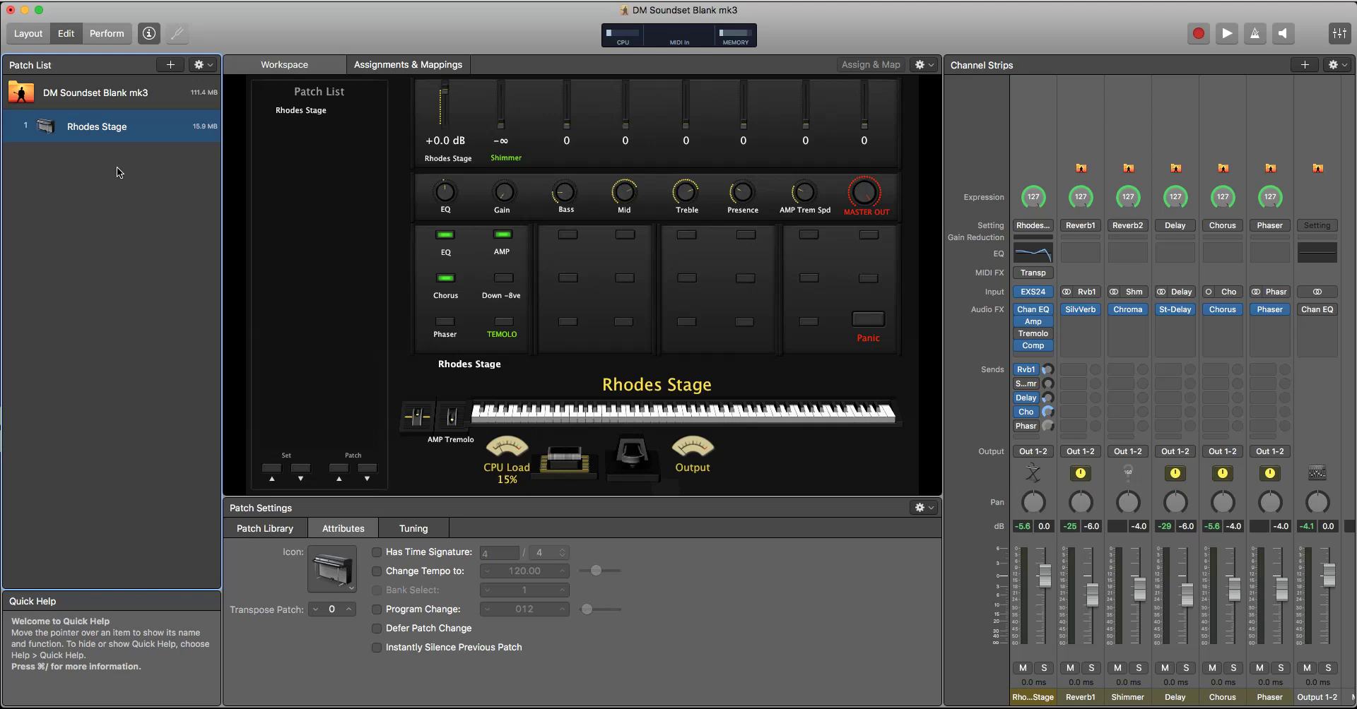
- Create a second patch and paste the copied Rhodes Stage strip into it as an alias
{"action": "key", "text": "super+d"}
{"action": "left_click", "coordinate": [135, 133]}
{"action": "left_click", "coordinate": [152, 5]}
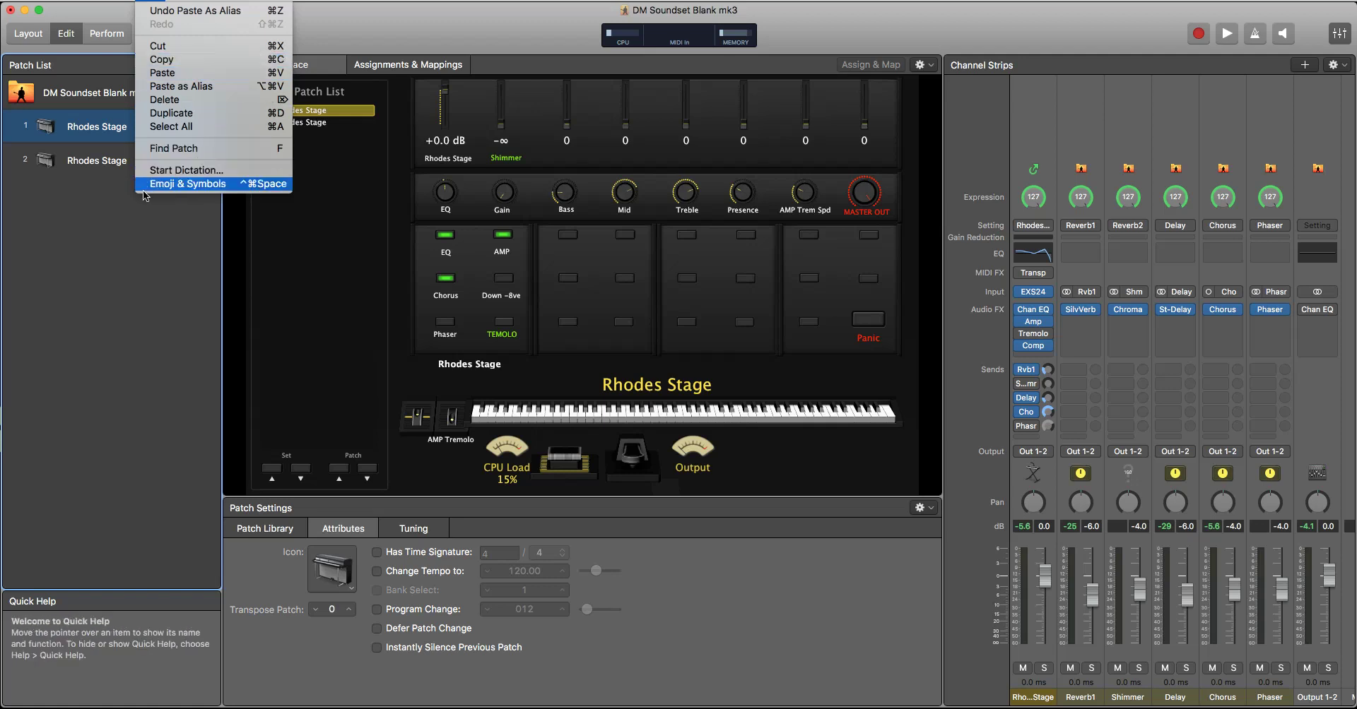
{"action": "left_click", "coordinate": [117, 223]}
{"action": "left_click", "coordinate": [108, 164]}
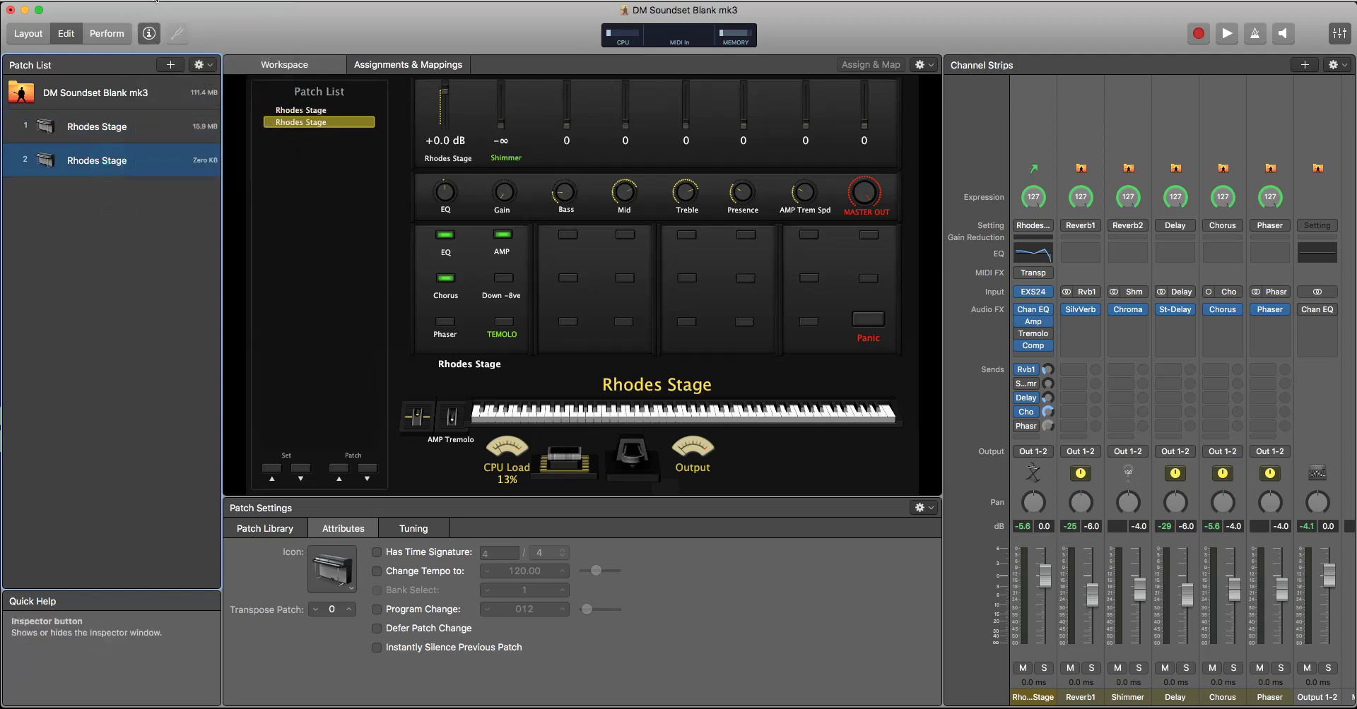
{"action": "left_click", "coordinate": [154, 2]}
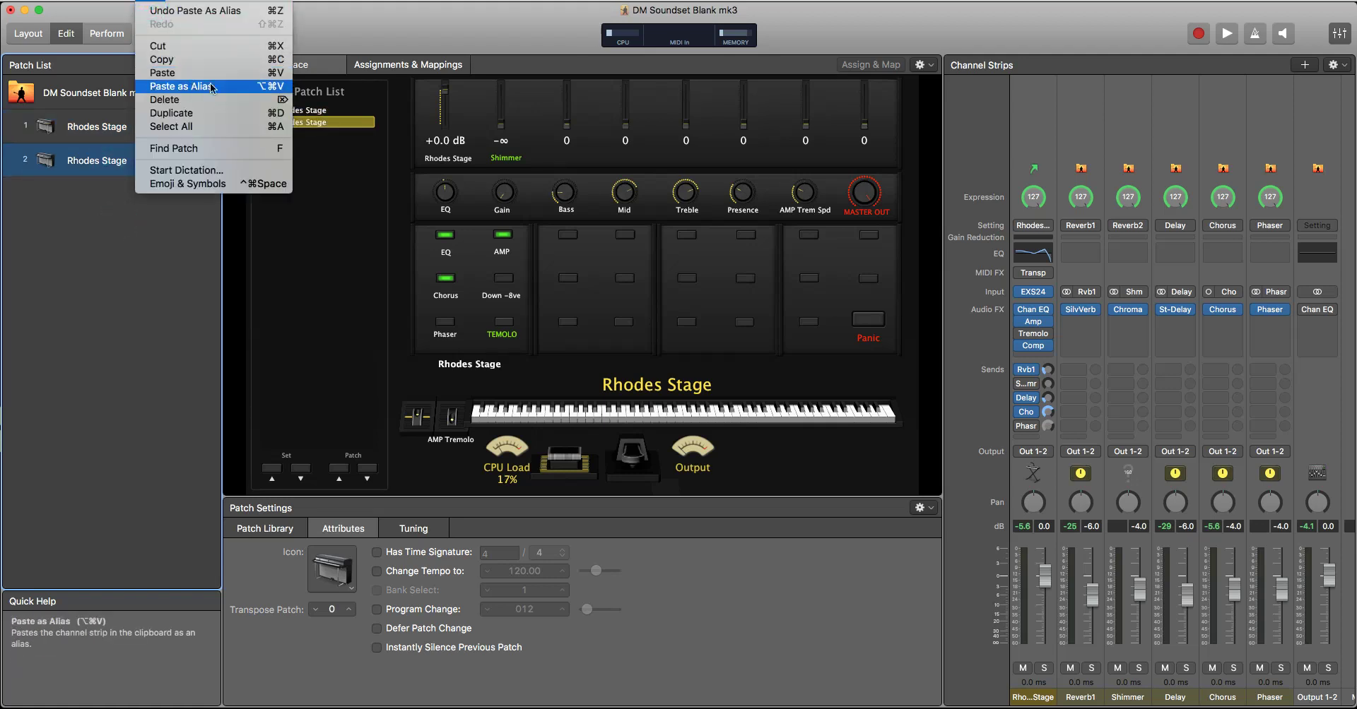
{"action": "left_click", "coordinate": [286, 87]}
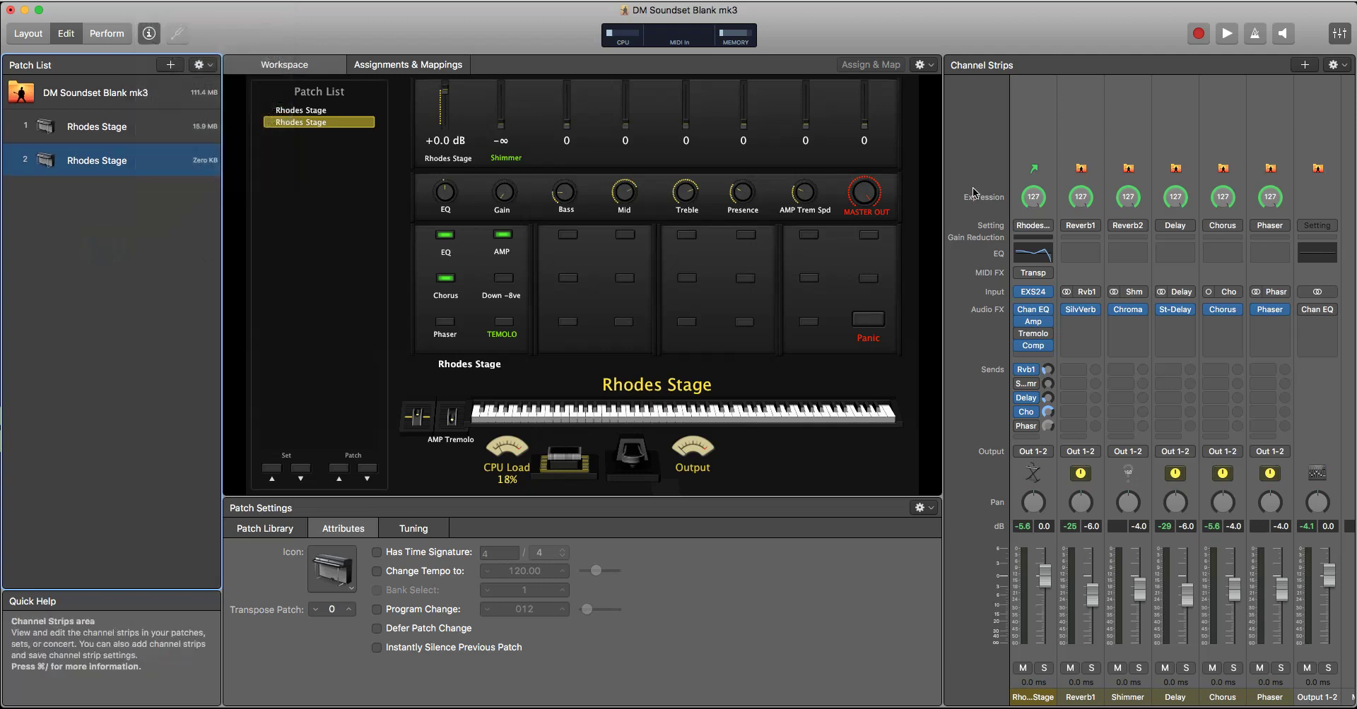
{"action": "left_click", "coordinate": [1037, 172]}
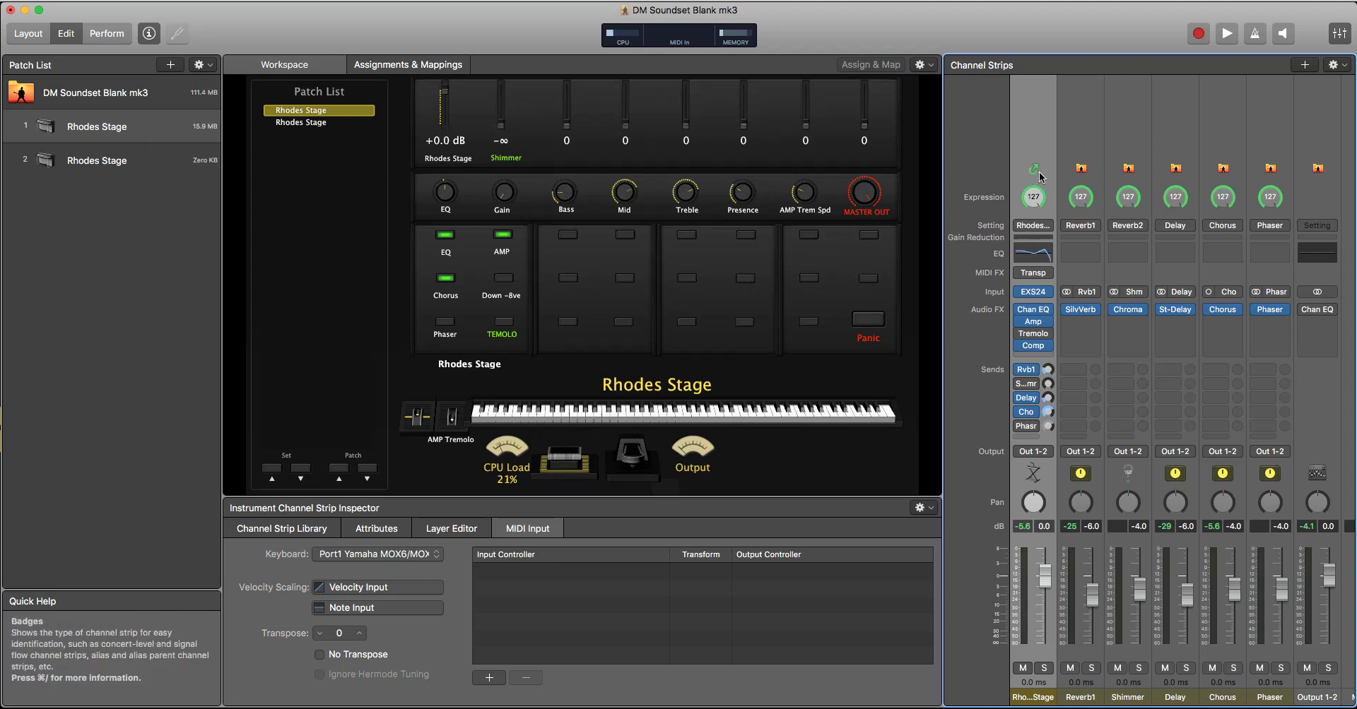
- Switch between the two Rhodes Stage patches, leaving the second patch's name unchanged
{"action": "left_click", "coordinate": [136, 181]}
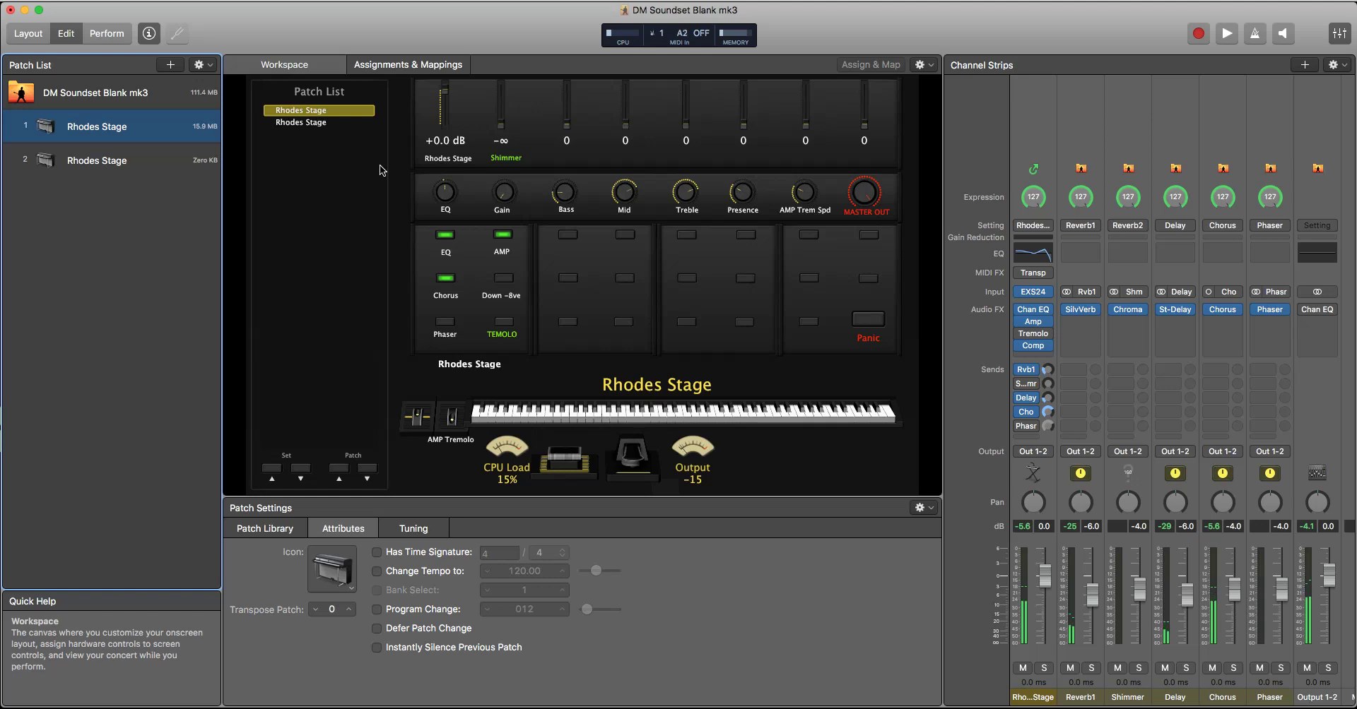
{"action": "left_click", "coordinate": [181, 162]}
{"action": "left_click", "coordinate": [181, 162]}
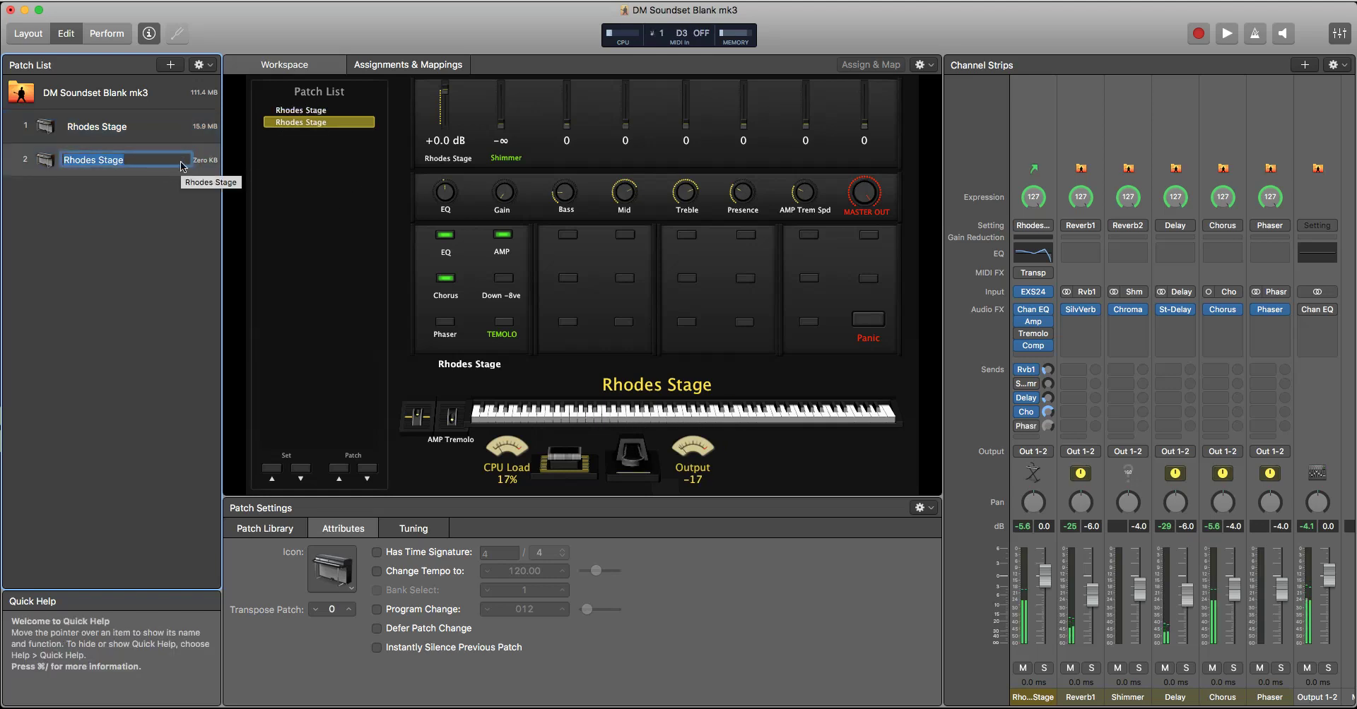
{"action": "left_click", "coordinate": [155, 225]}
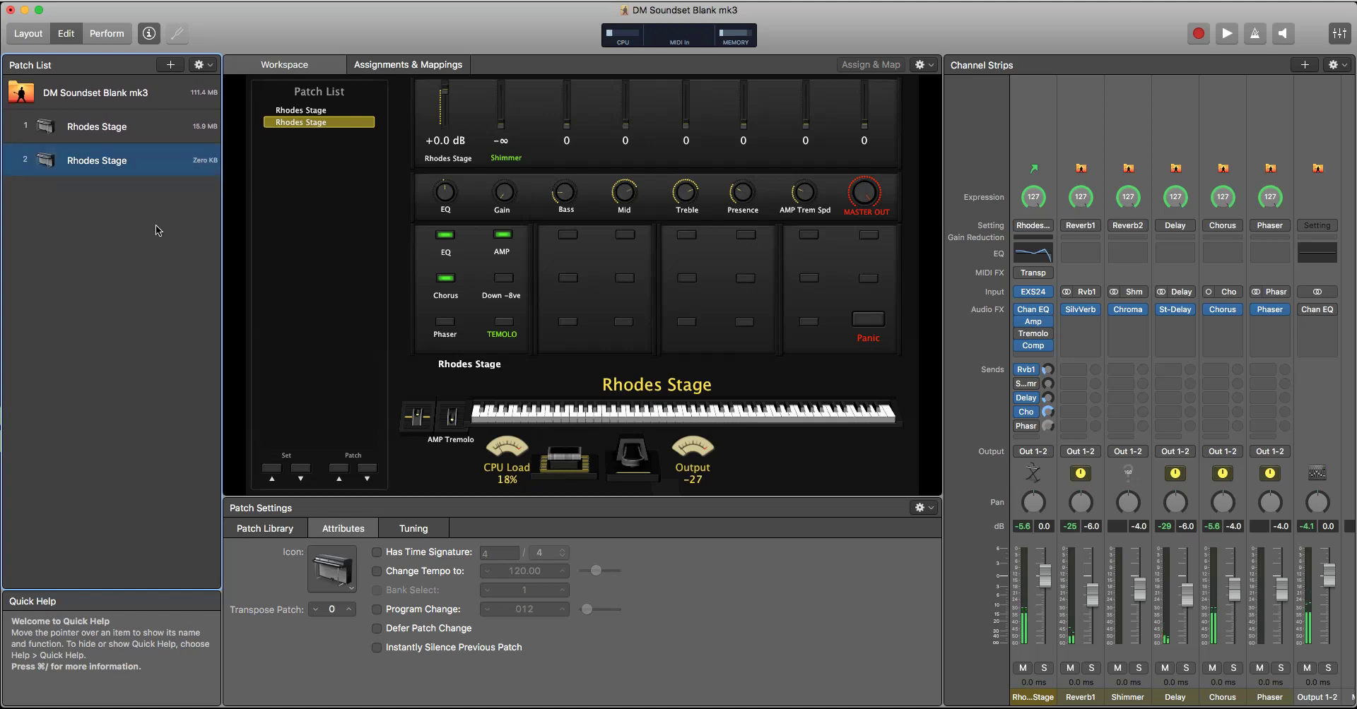
{"action": "left_click", "coordinate": [100, 128]}
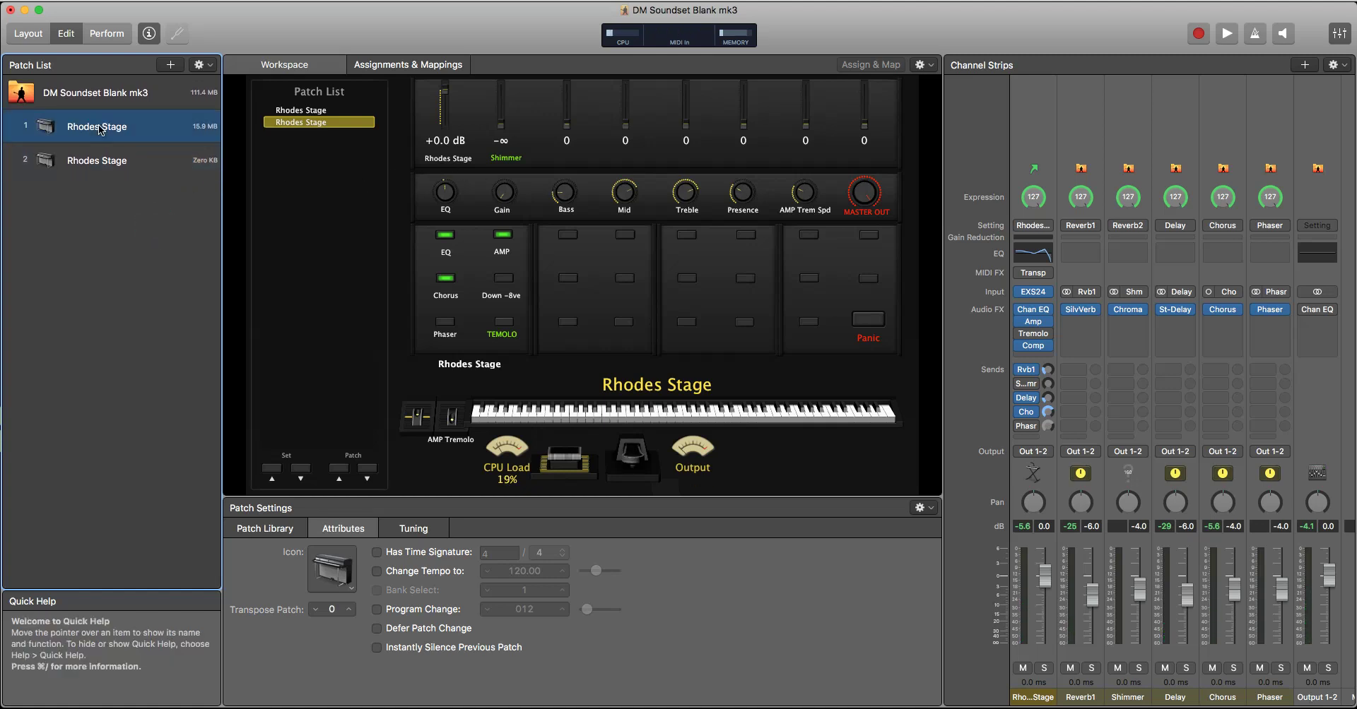
{"action": "left_click", "coordinate": [110, 162]}
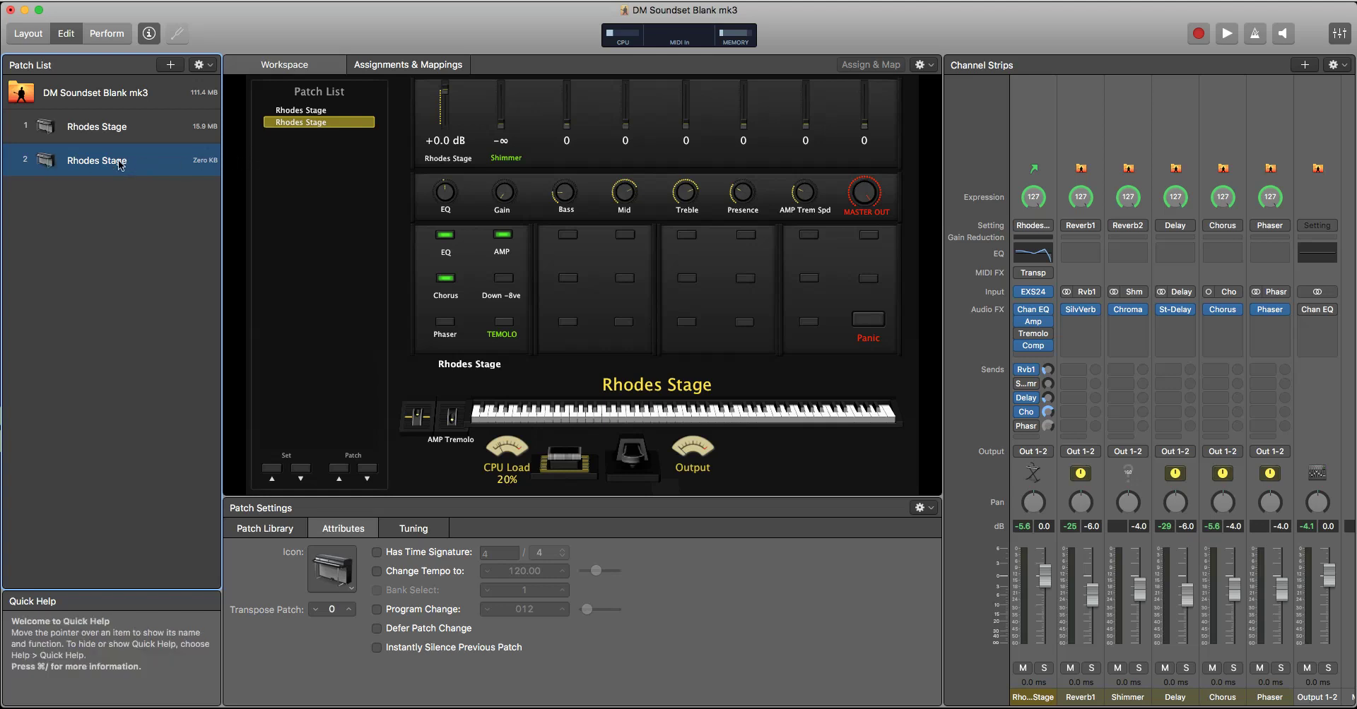
- Bypass EQ and amp on the alias patch and compare with the first patch's effect states
{"action": "left_click", "coordinate": [445, 236]}
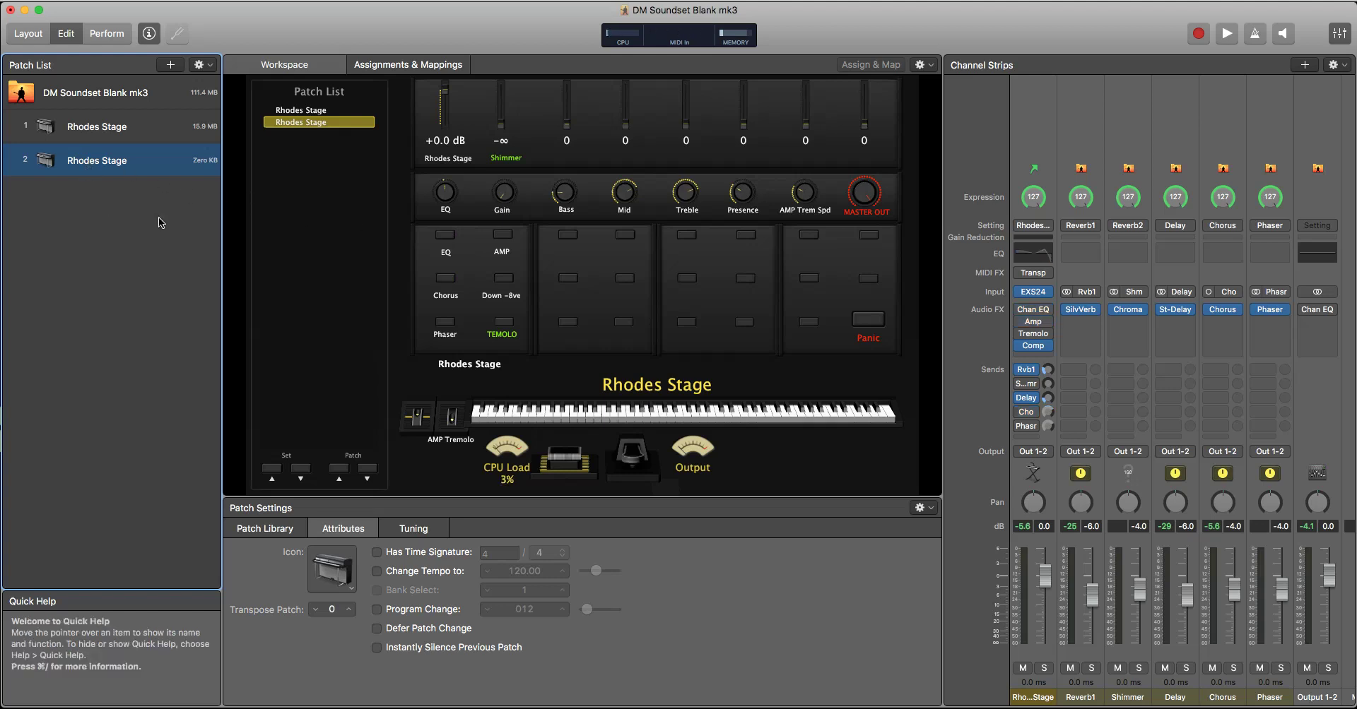
{"action": "left_click", "coordinate": [145, 129]}
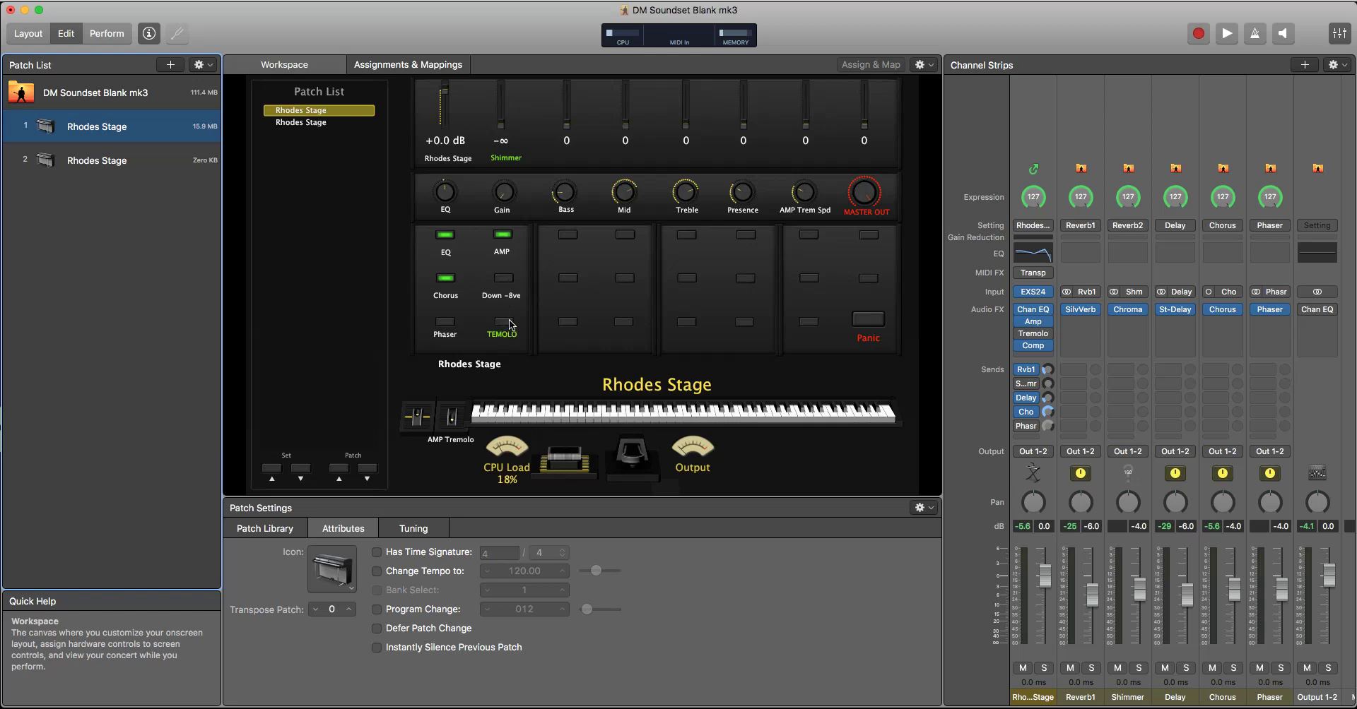
{"action": "left_click", "coordinate": [106, 162]}
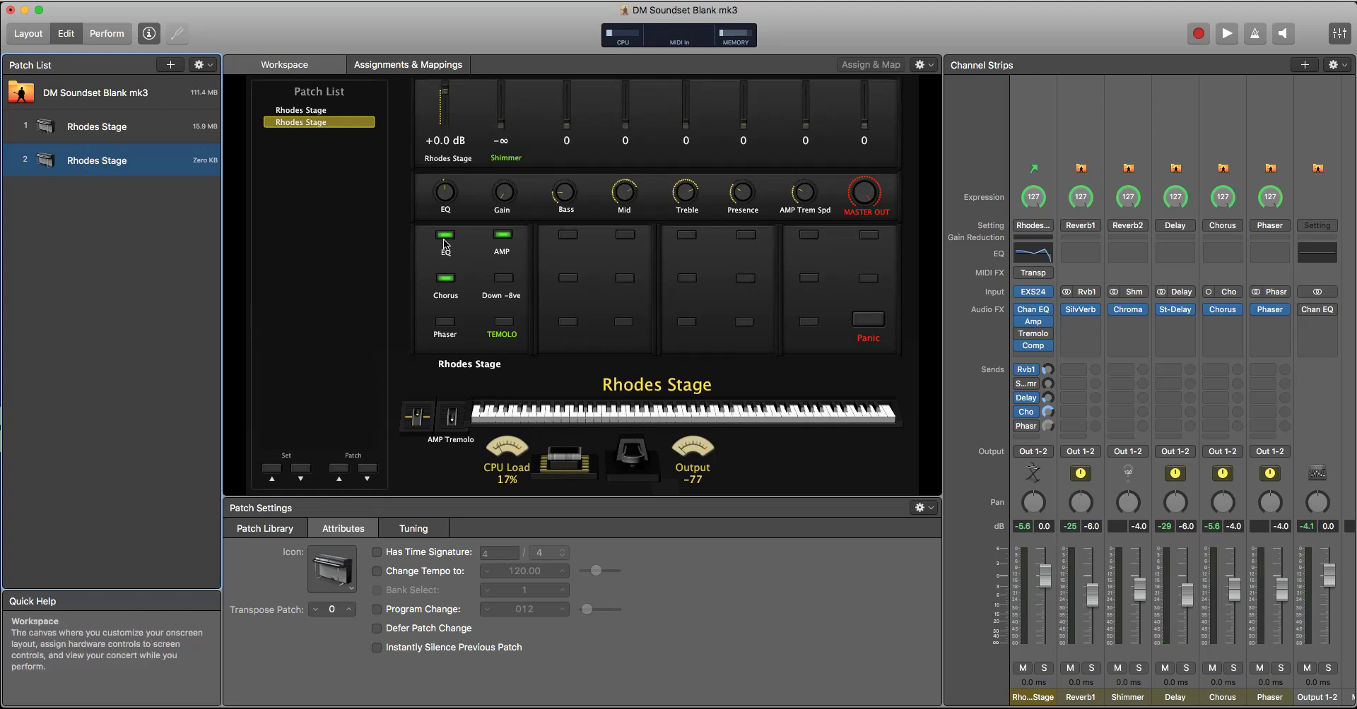
- Append ' Dry' to the second patch's name so it reads 'Rhodes Stage Dry'
{"action": "double_click", "coordinate": [106, 167]}
{"action": "left_click", "coordinate": [136, 161]}
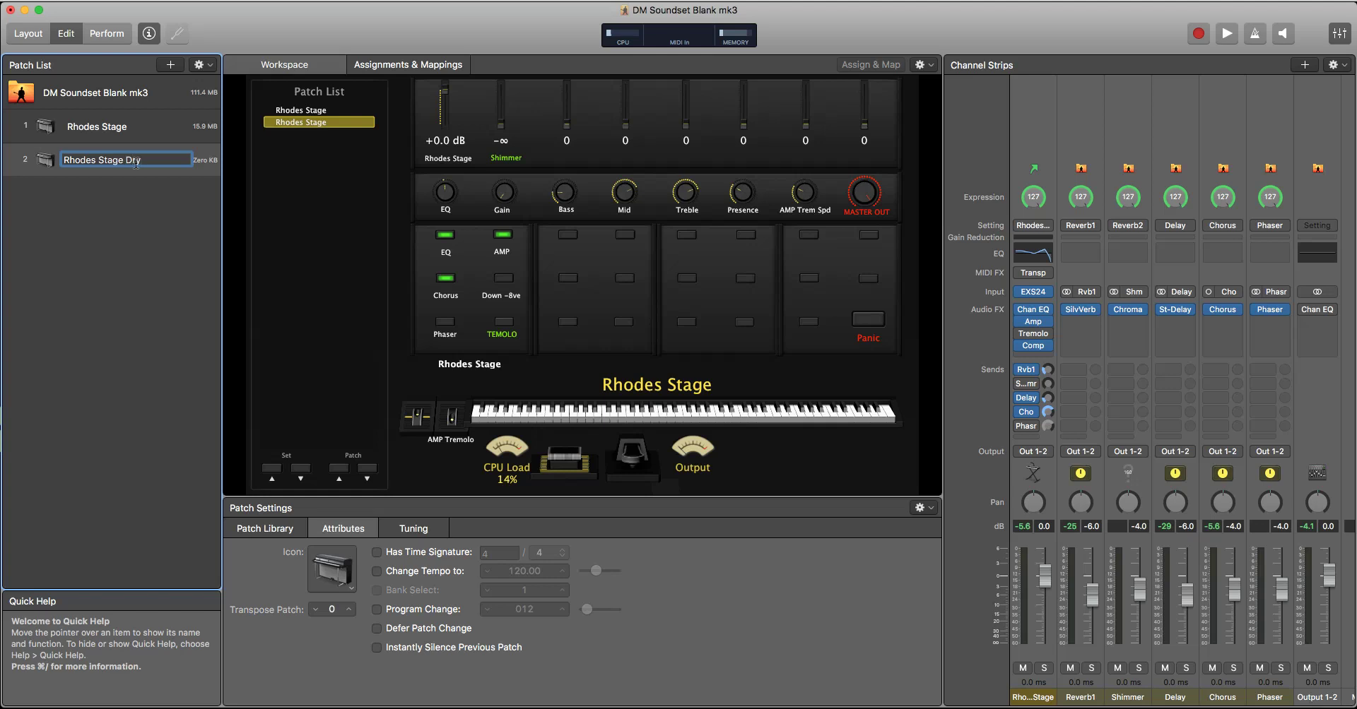
{"action": "key", "text": "Return"}
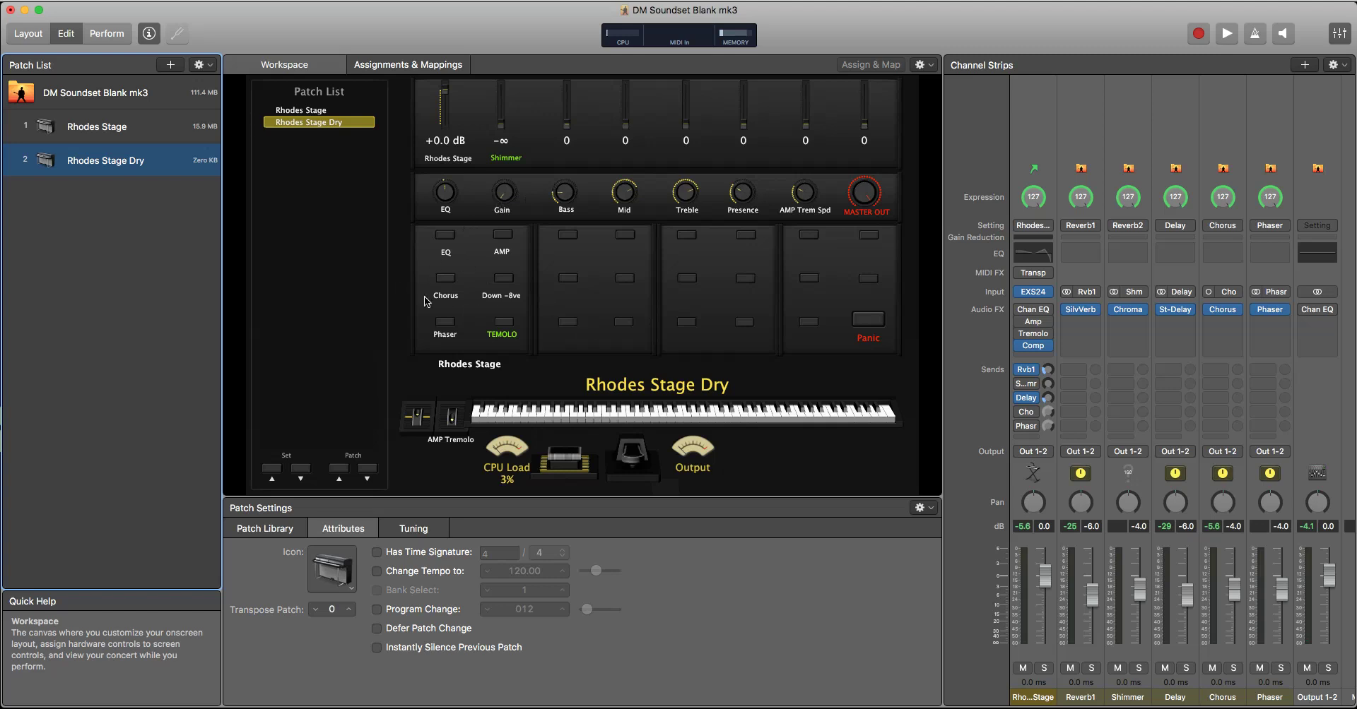
- With Rhodes Stage Dry selected, show the EQ control's Channel EQ Bypass mapping with inverted range
{"action": "left_click", "coordinate": [117, 128]}
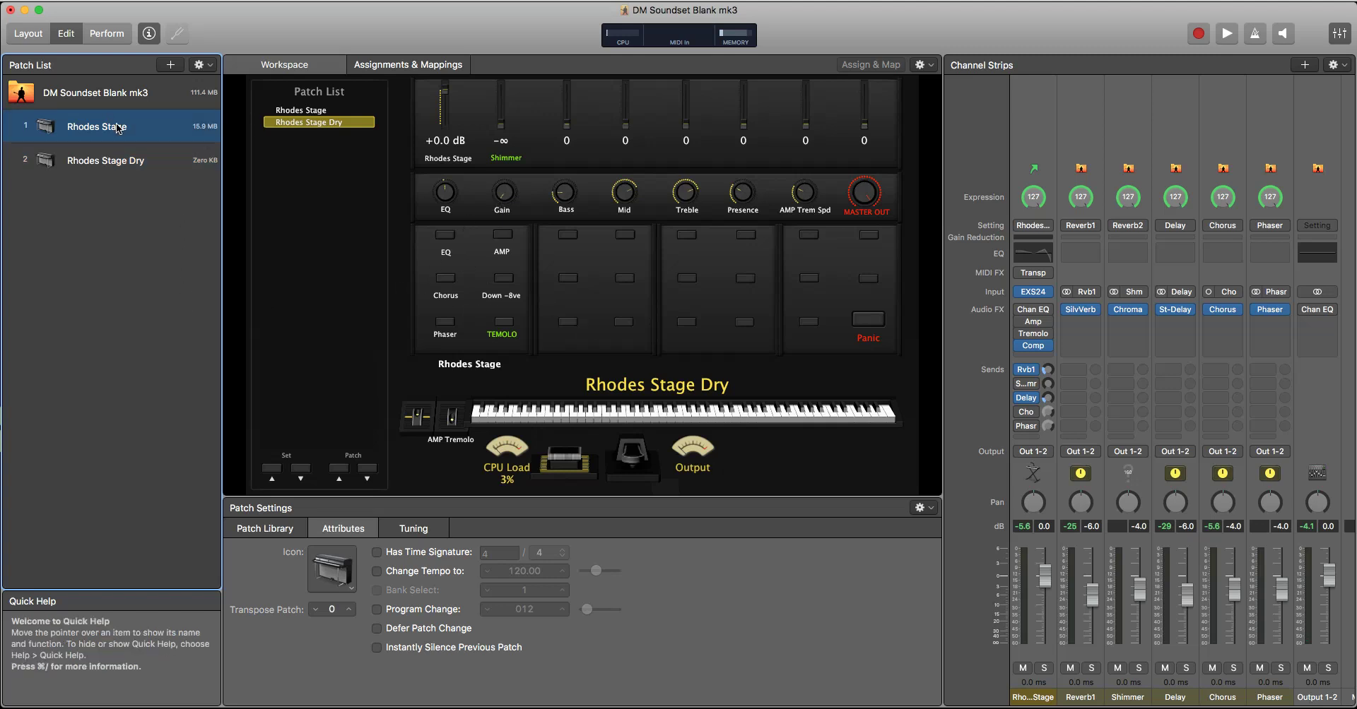
{"action": "left_click", "coordinate": [117, 160]}
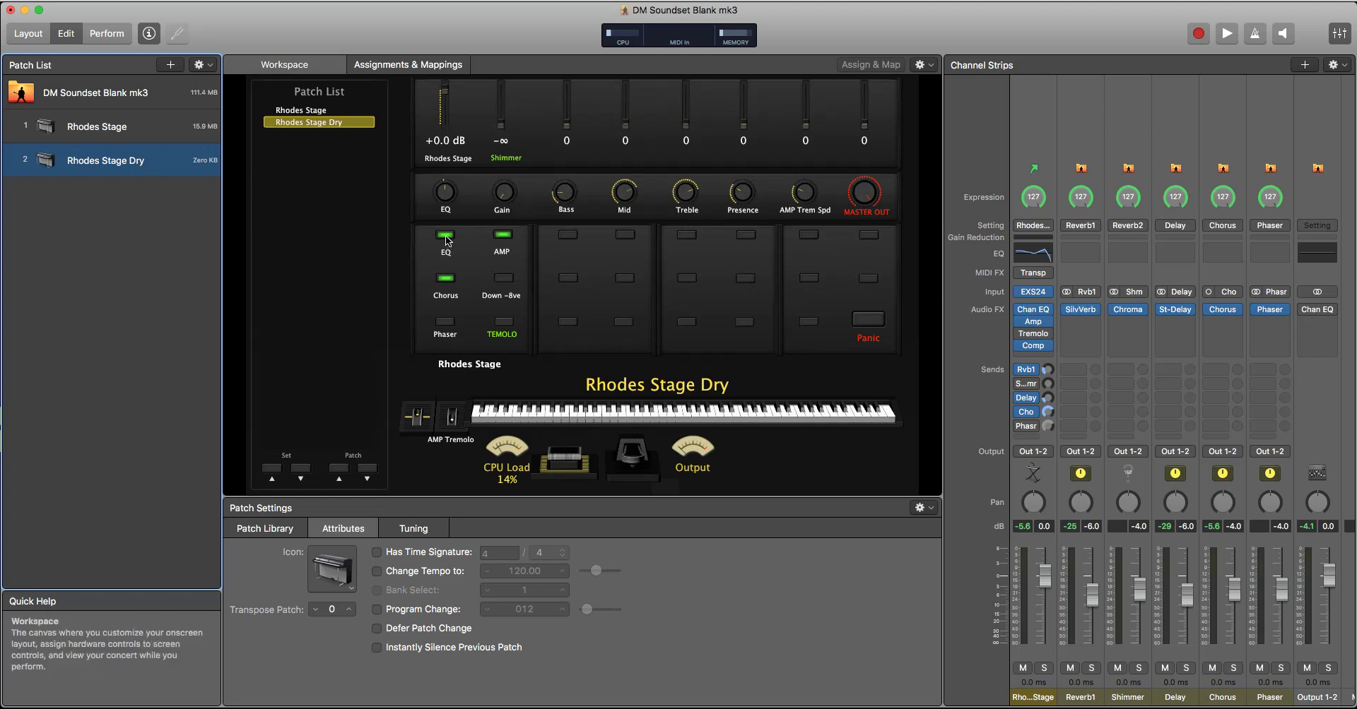
{"action": "double_click", "coordinate": [166, 160]}
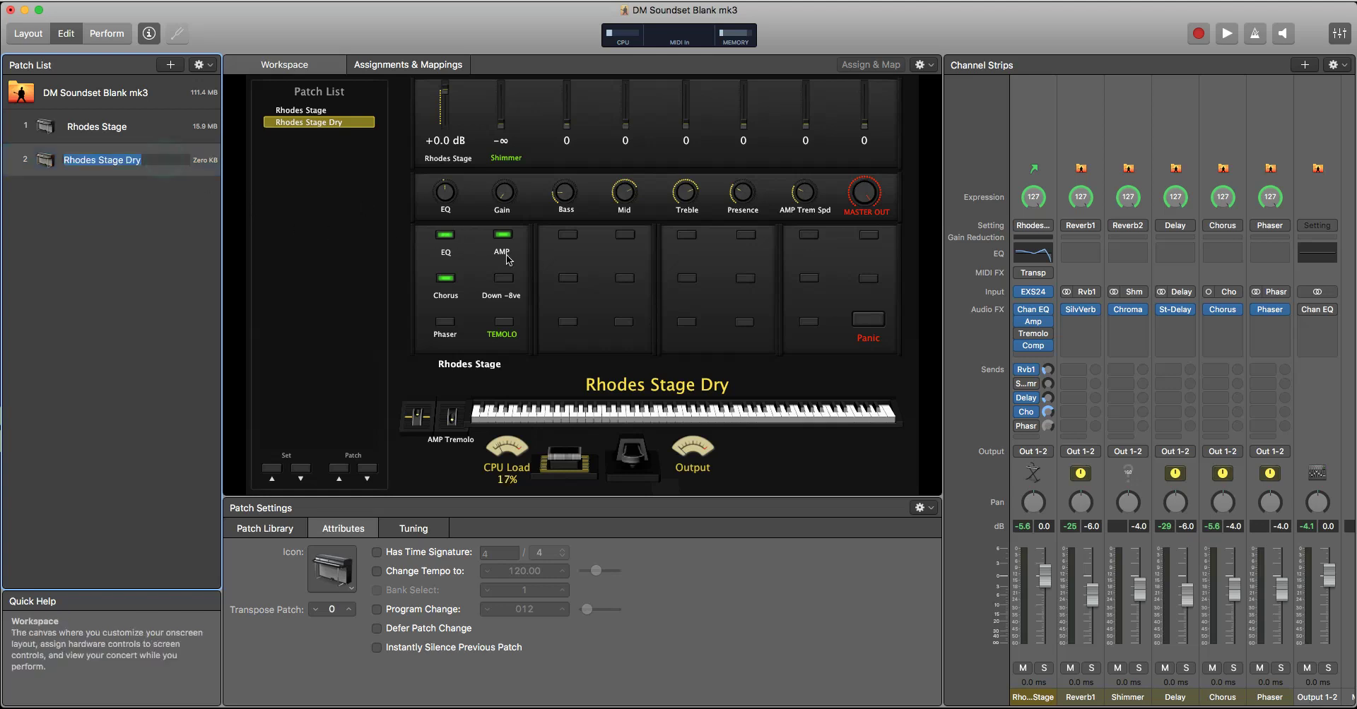
{"action": "key", "text": "Return"}
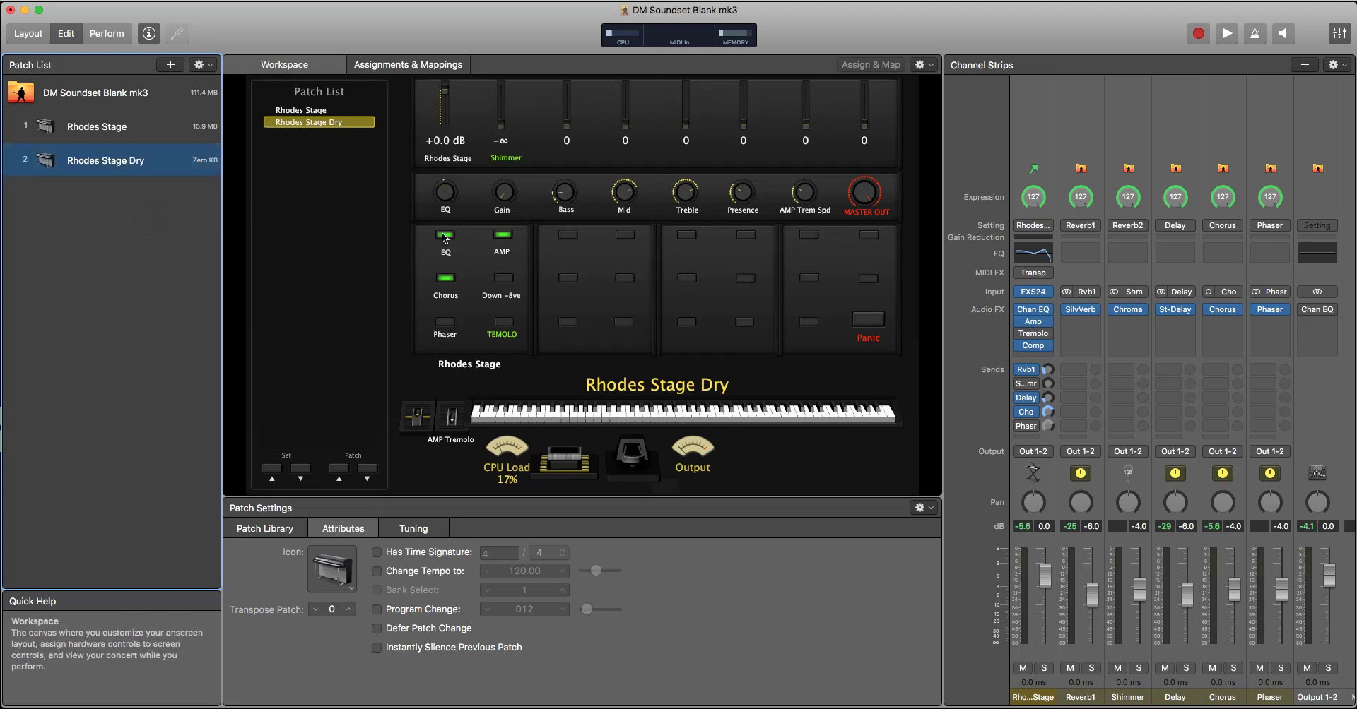
{"action": "left_click", "coordinate": [444, 237]}
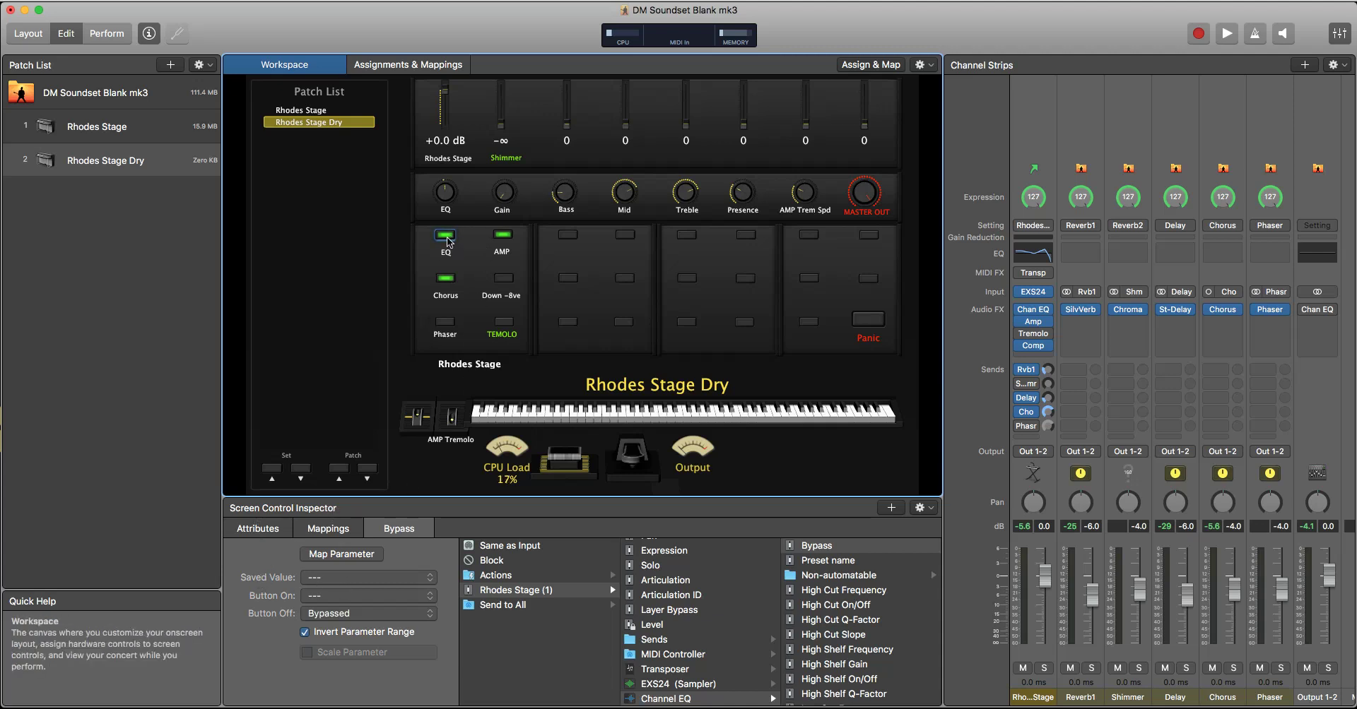
- Save the EQ and AMP switches as Bypassed for the Rhodes Stage Dry patch
{"action": "left_click", "coordinate": [427, 581]}
{"action": "left_click", "coordinate": [387, 592]}
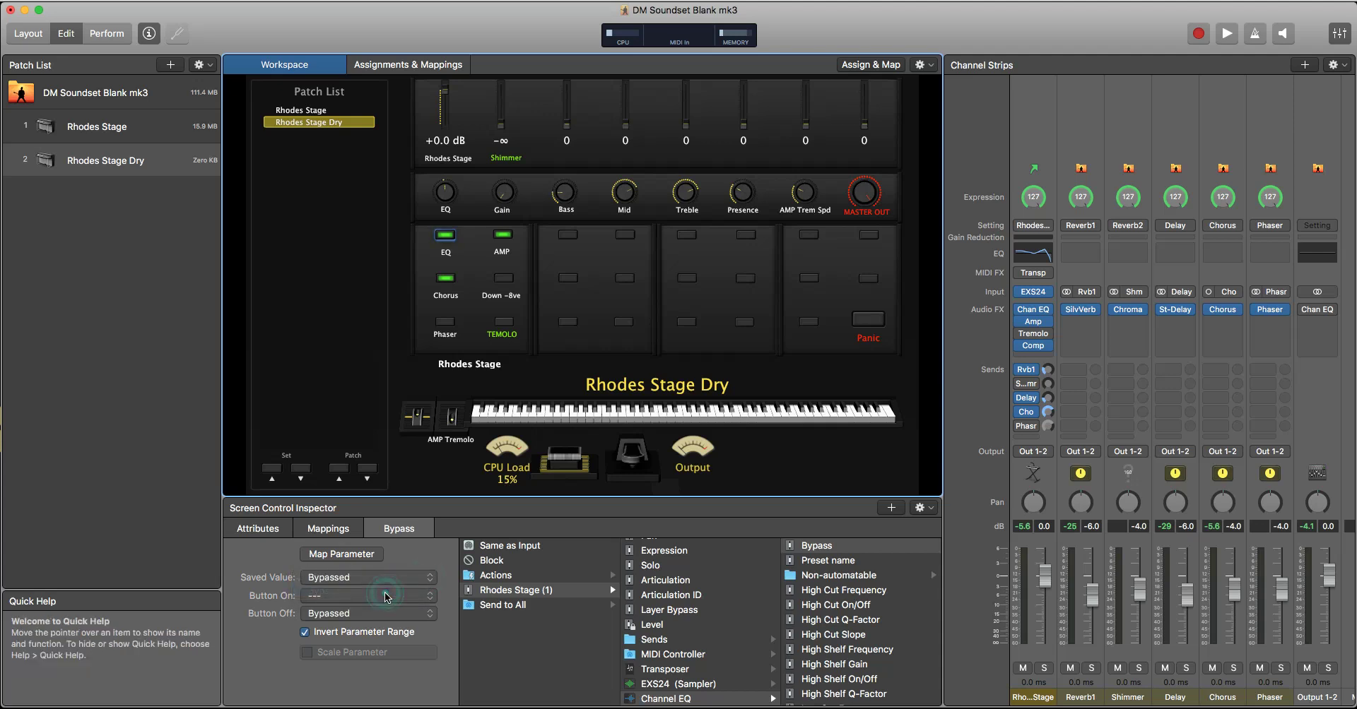
{"action": "left_click", "coordinate": [506, 239]}
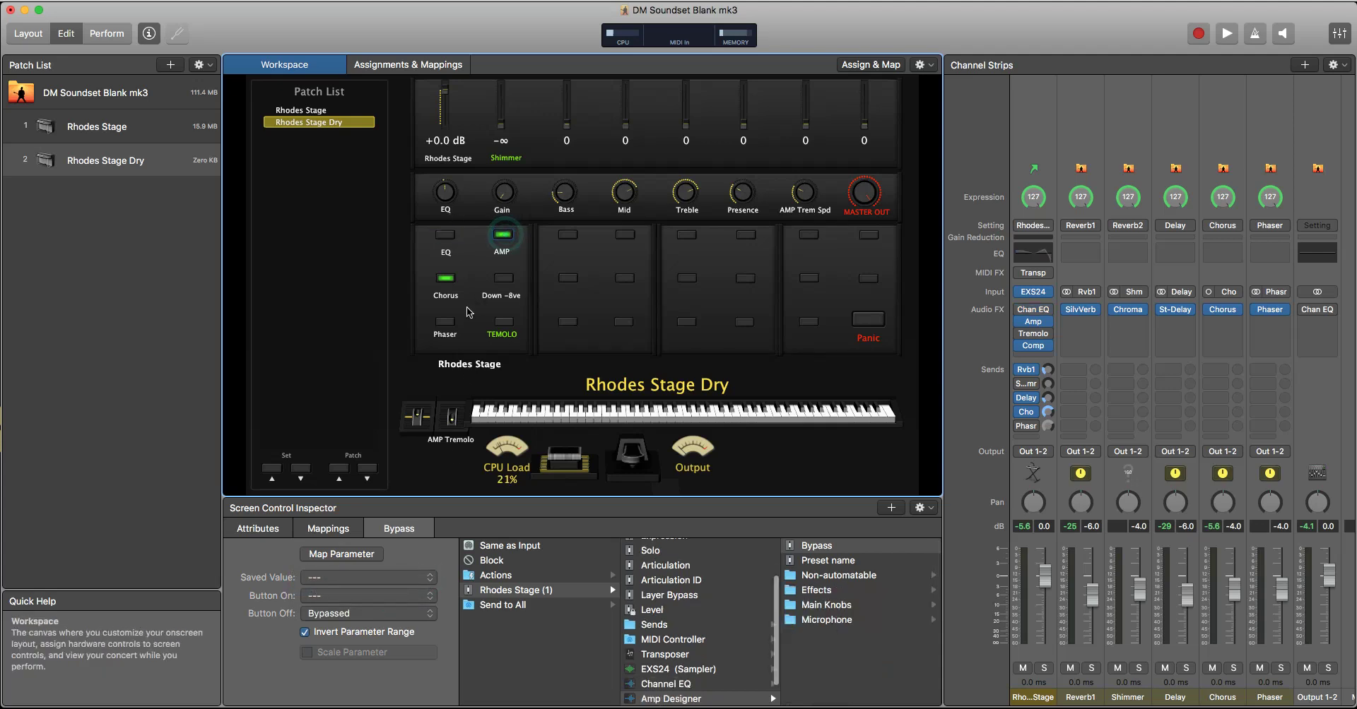
{"action": "left_click", "coordinate": [424, 579]}
{"action": "left_click", "coordinate": [411, 597]}
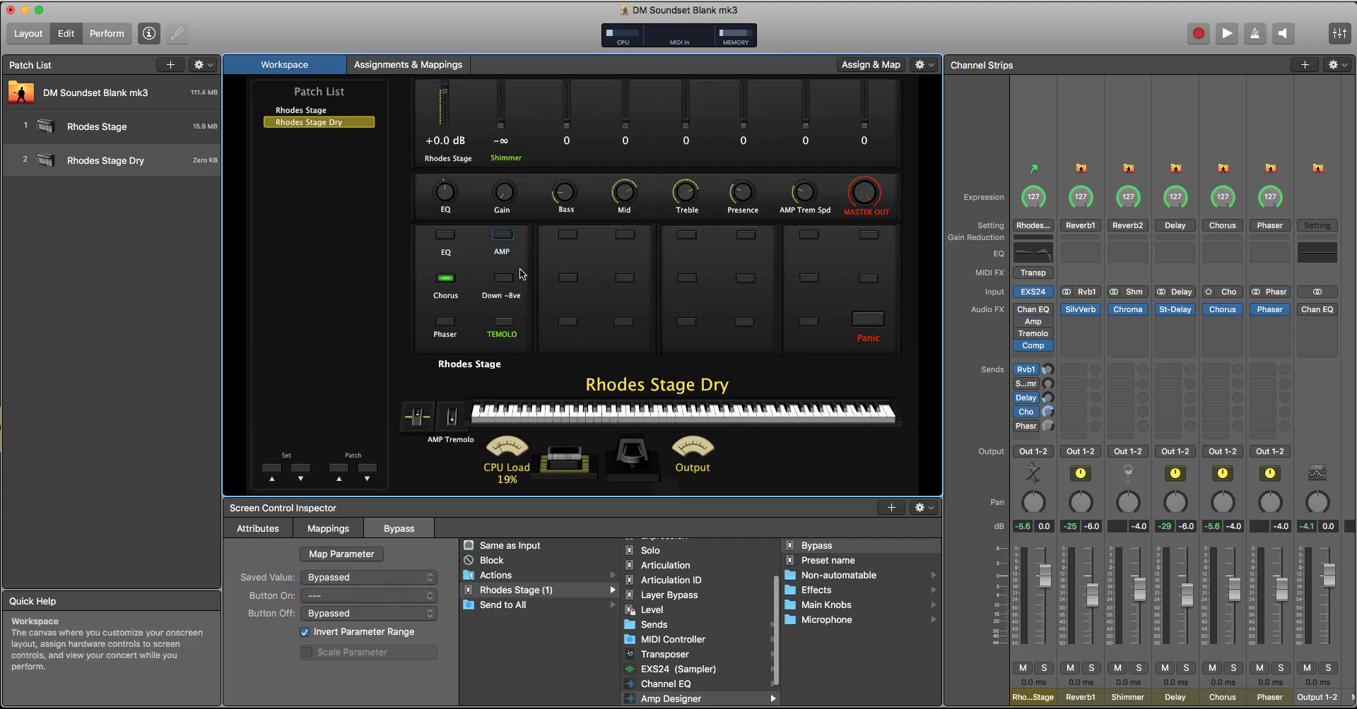
- Set the Chorus send mute control's saved value to Muted
{"action": "left_click", "coordinate": [447, 283]}
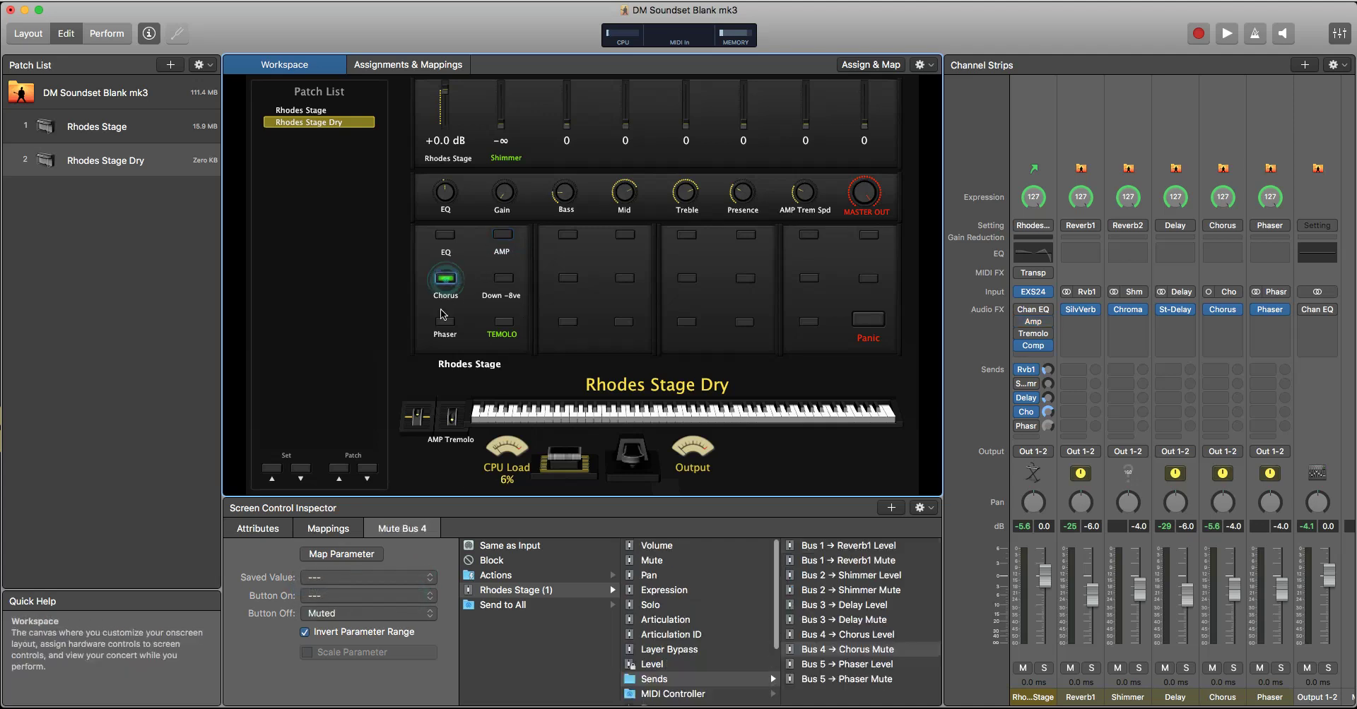
{"action": "left_click", "coordinate": [430, 580]}
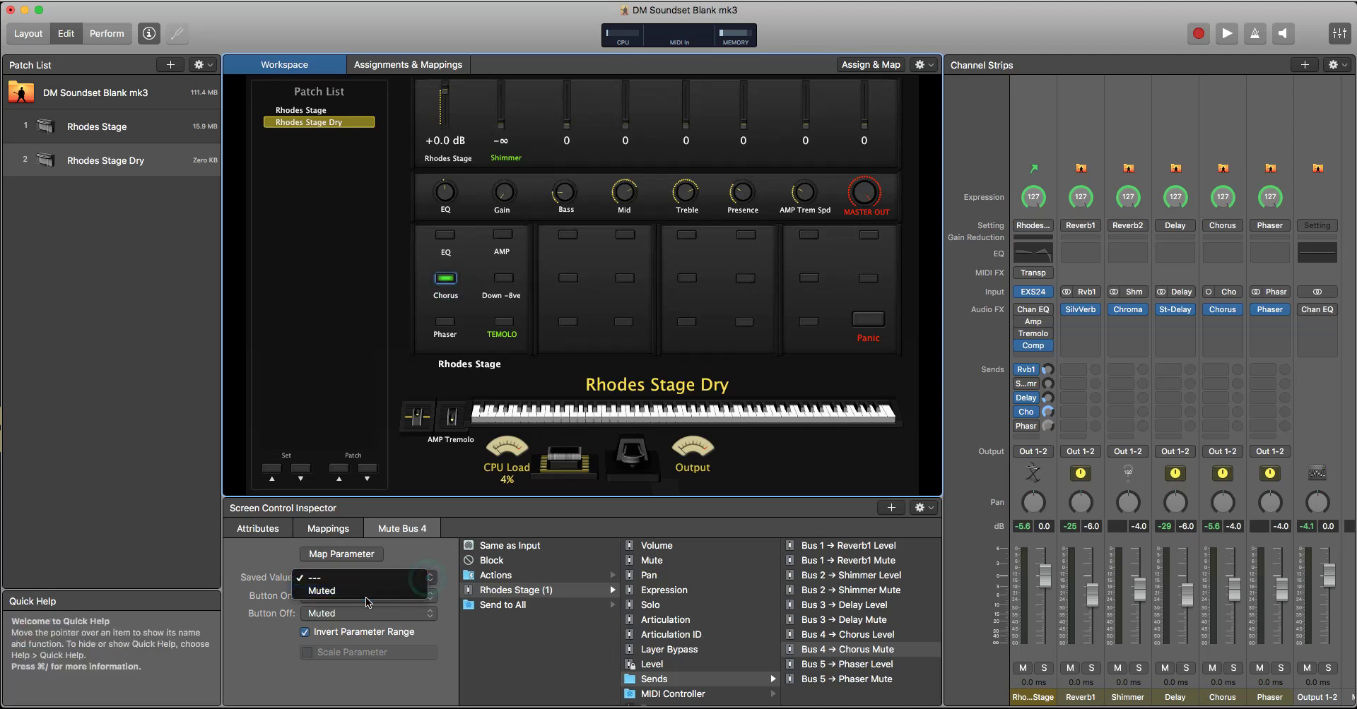
{"action": "left_click", "coordinate": [392, 591]}
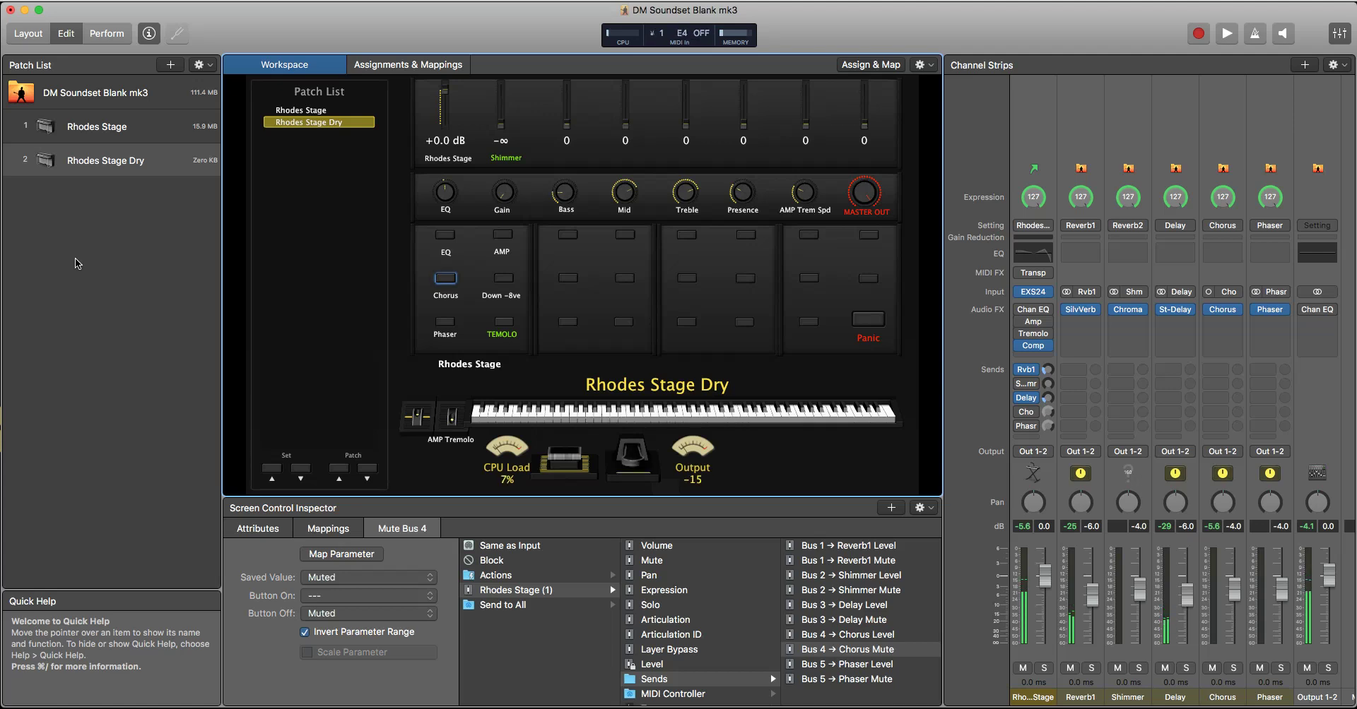
{"action": "left_click", "coordinate": [113, 128]}
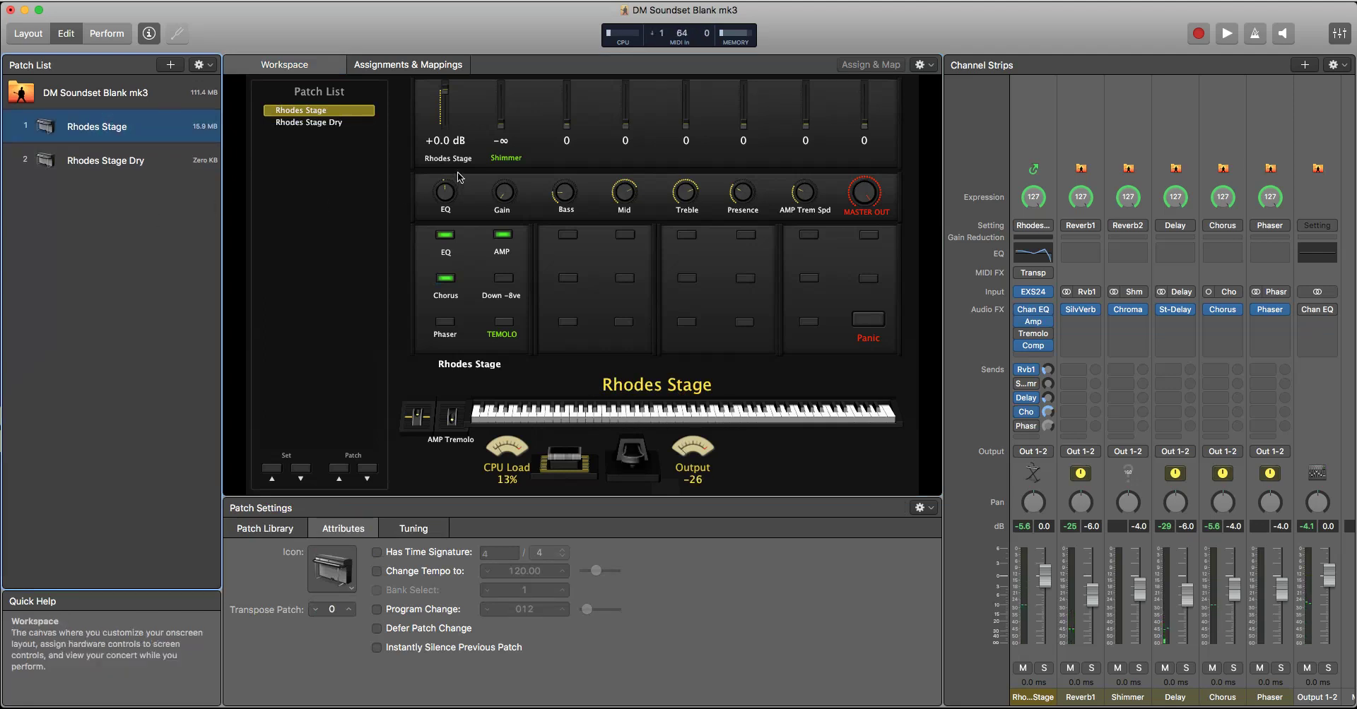
{"action": "left_click", "coordinate": [105, 161]}
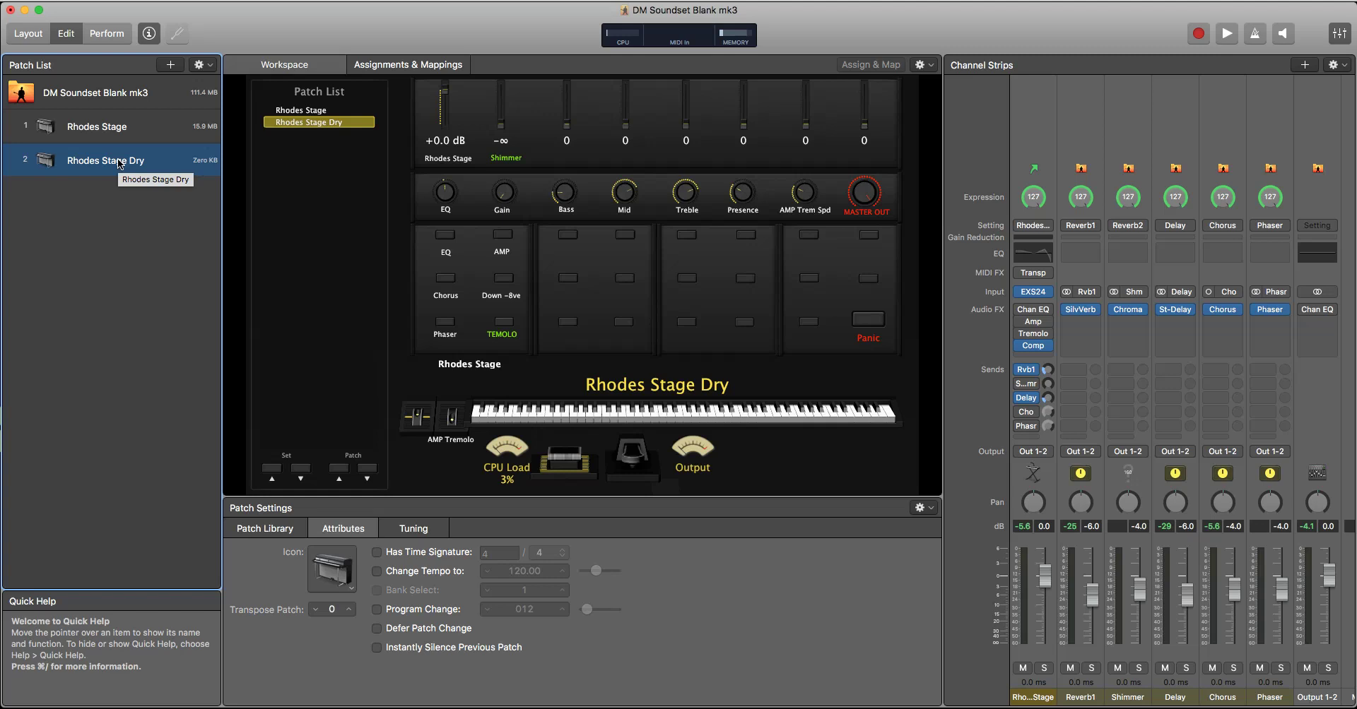
- Export the Rhodes Stage Dry patch to the Desktop
{"action": "key", "text": "super+e"}
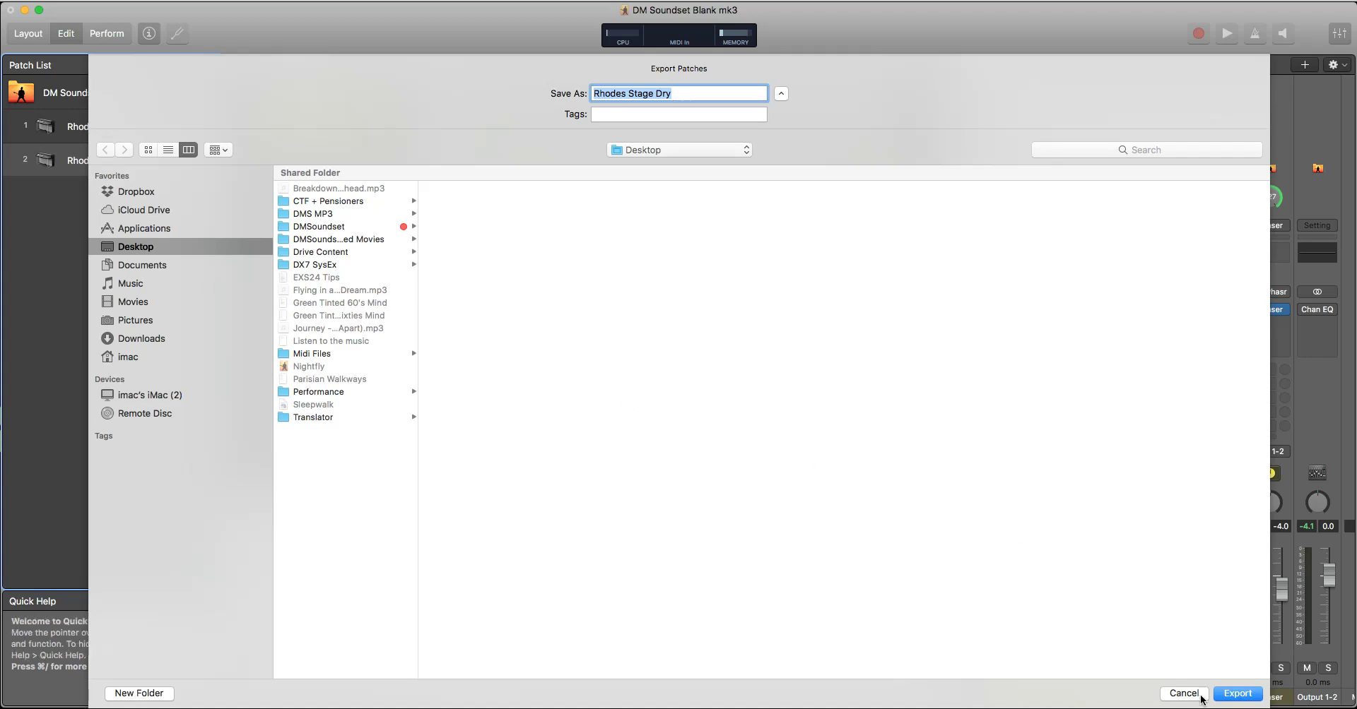
{"action": "left_click", "coordinate": [1237, 693]}
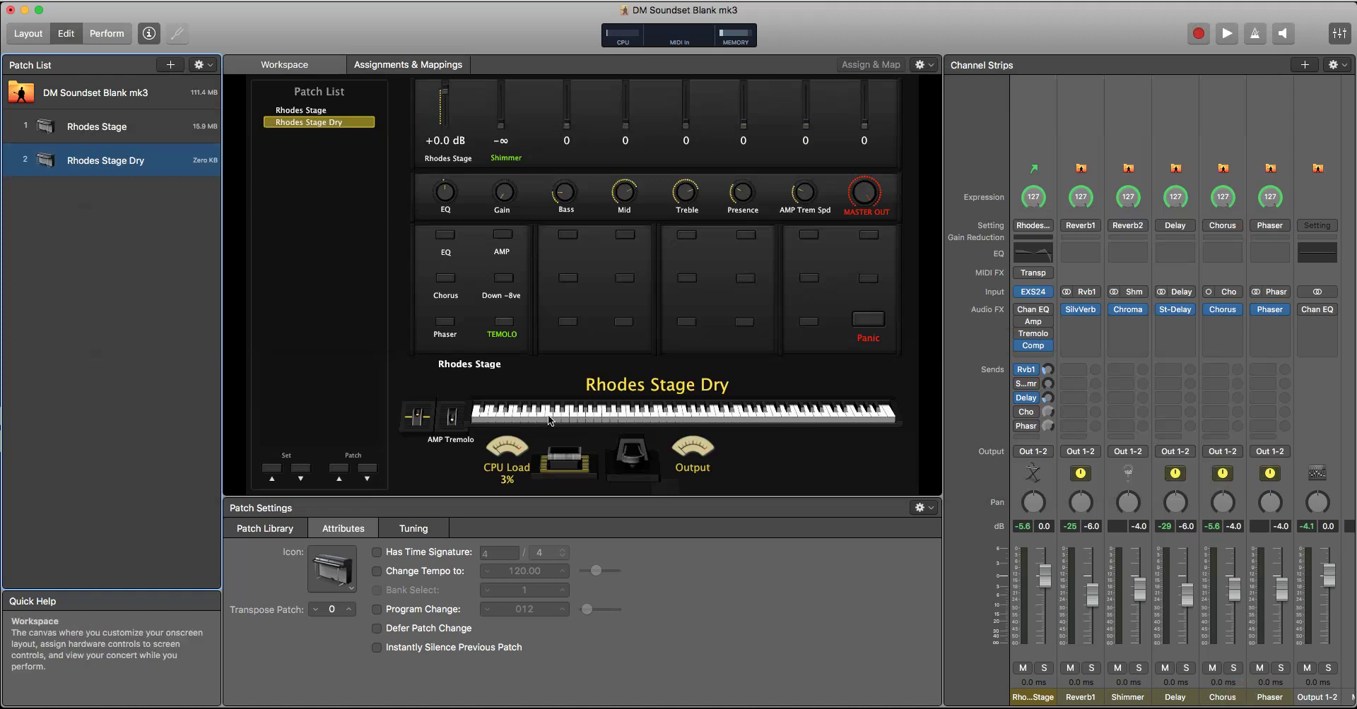
{"action": "left_click", "coordinate": [114, 209]}
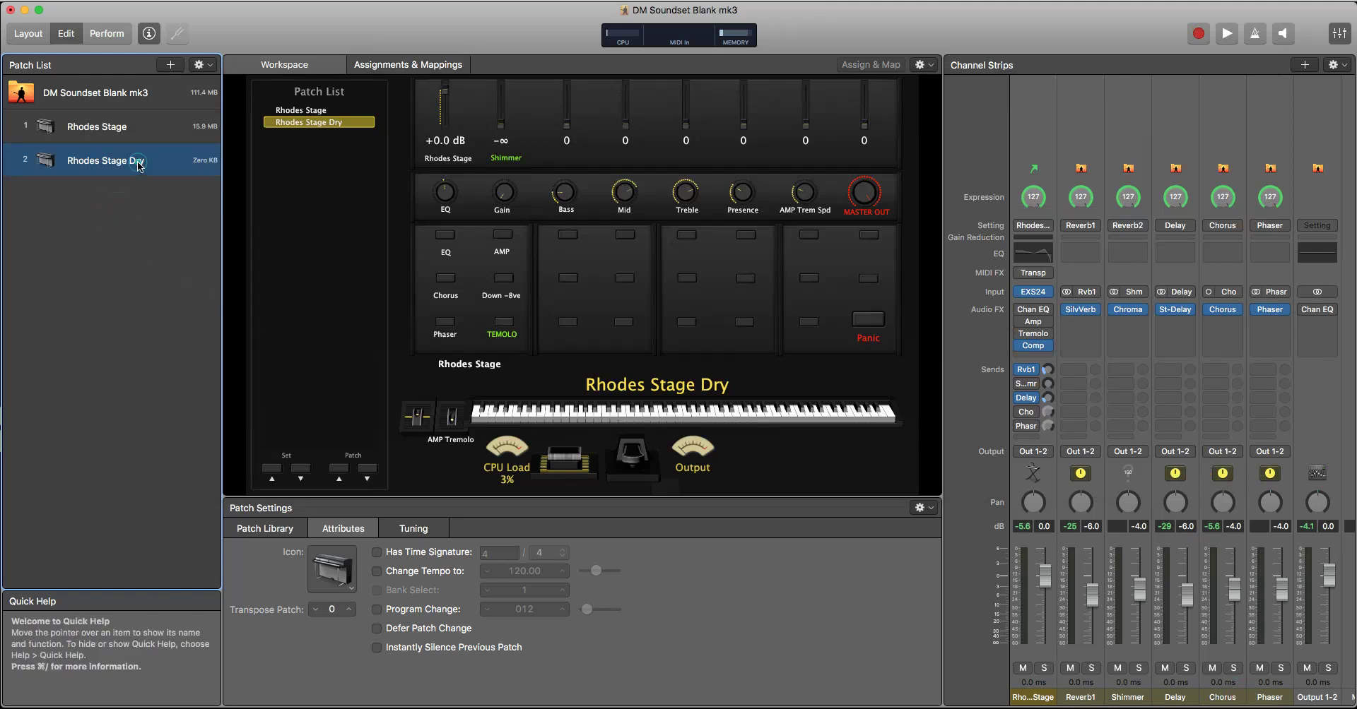
- Delete the Rhodes Stage Dry patch from the patch list
{"action": "double_click", "coordinate": [138, 162]}
{"action": "key", "text": "Escape"}
{"action": "key", "text": "Delete"}
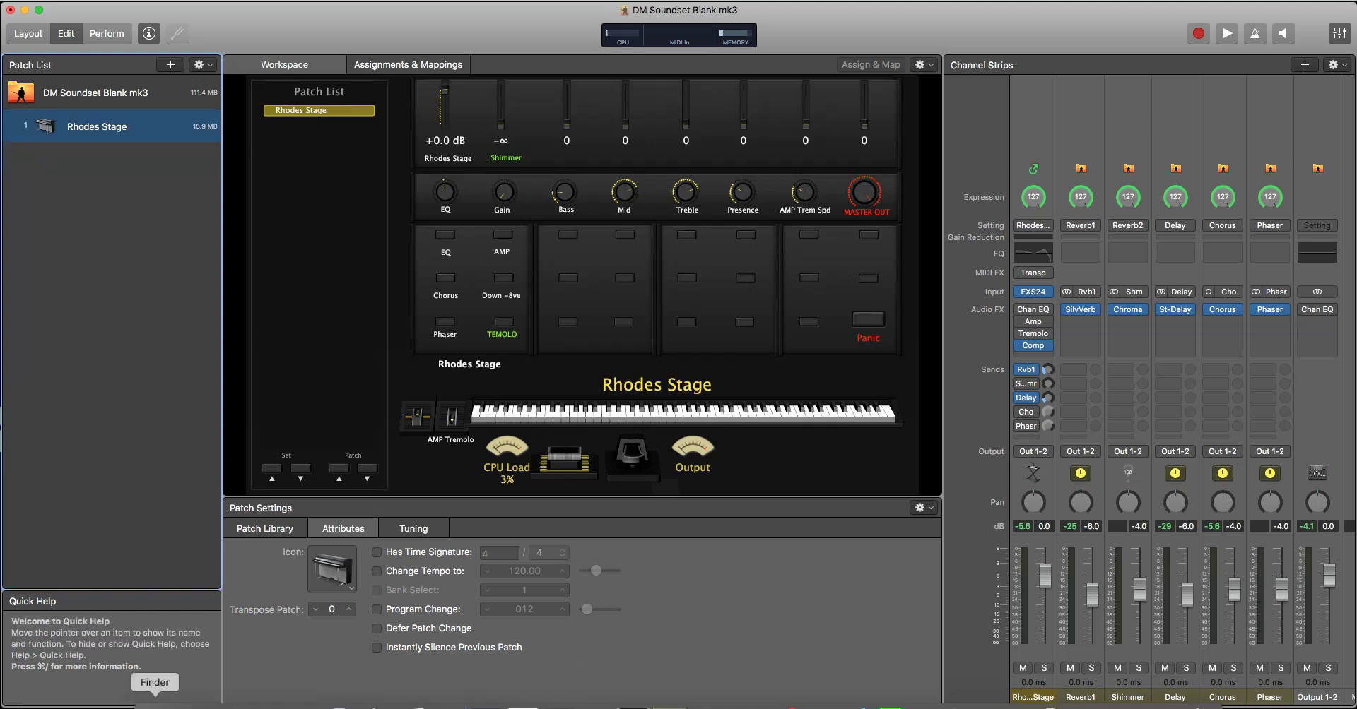
- Drag Rhodes Stage Dry.patch from the Desktop into the patch list and reselect Rhodes Stage
{"action": "left_click", "coordinate": [155, 703]}
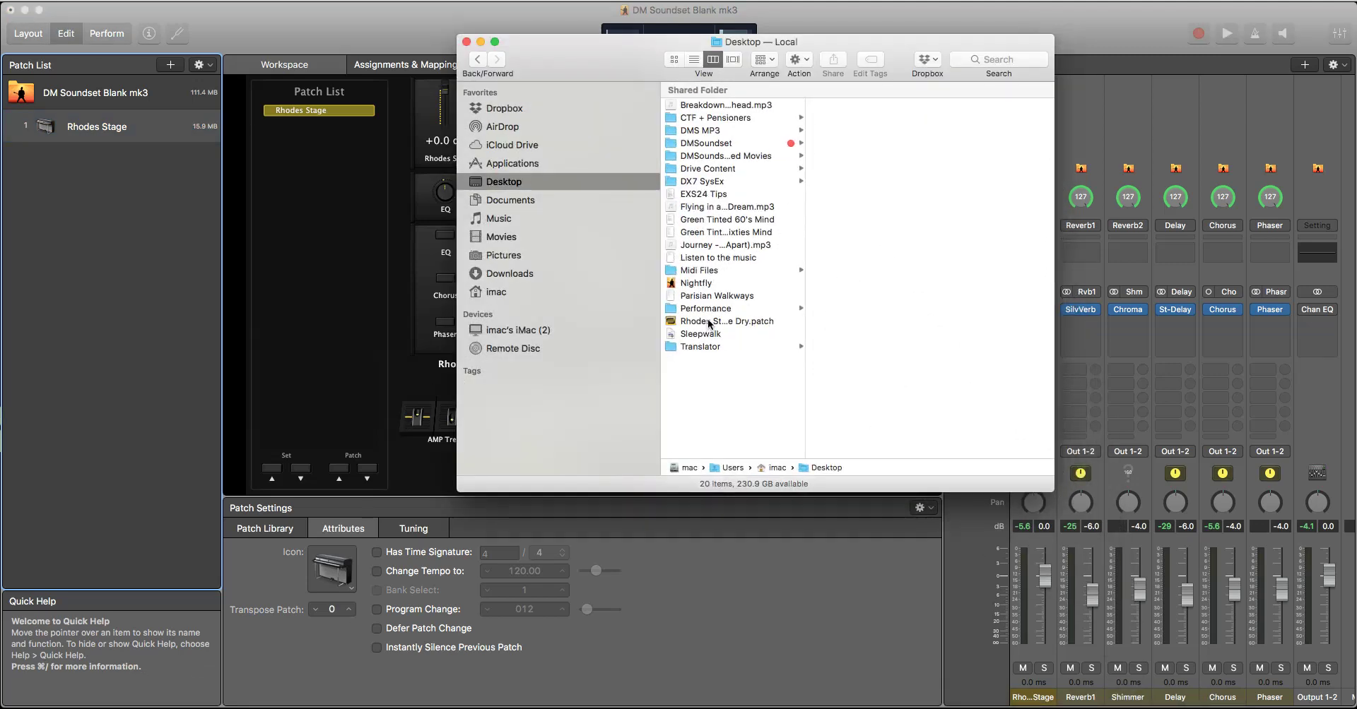
{"action": "left_click_drag", "start_coordinate": [709, 324], "coordinate": [64, 189]}
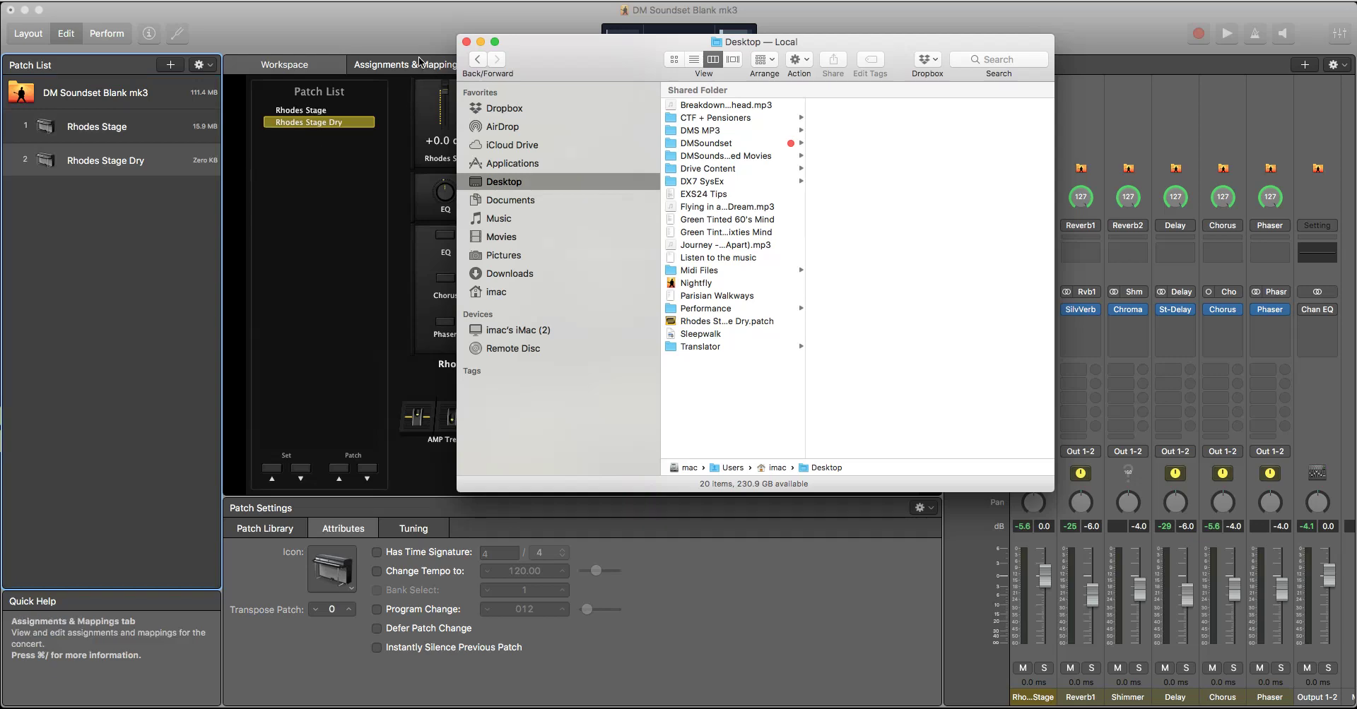
{"action": "left_click", "coordinate": [370, 66]}
{"action": "left_click", "coordinate": [129, 139]}
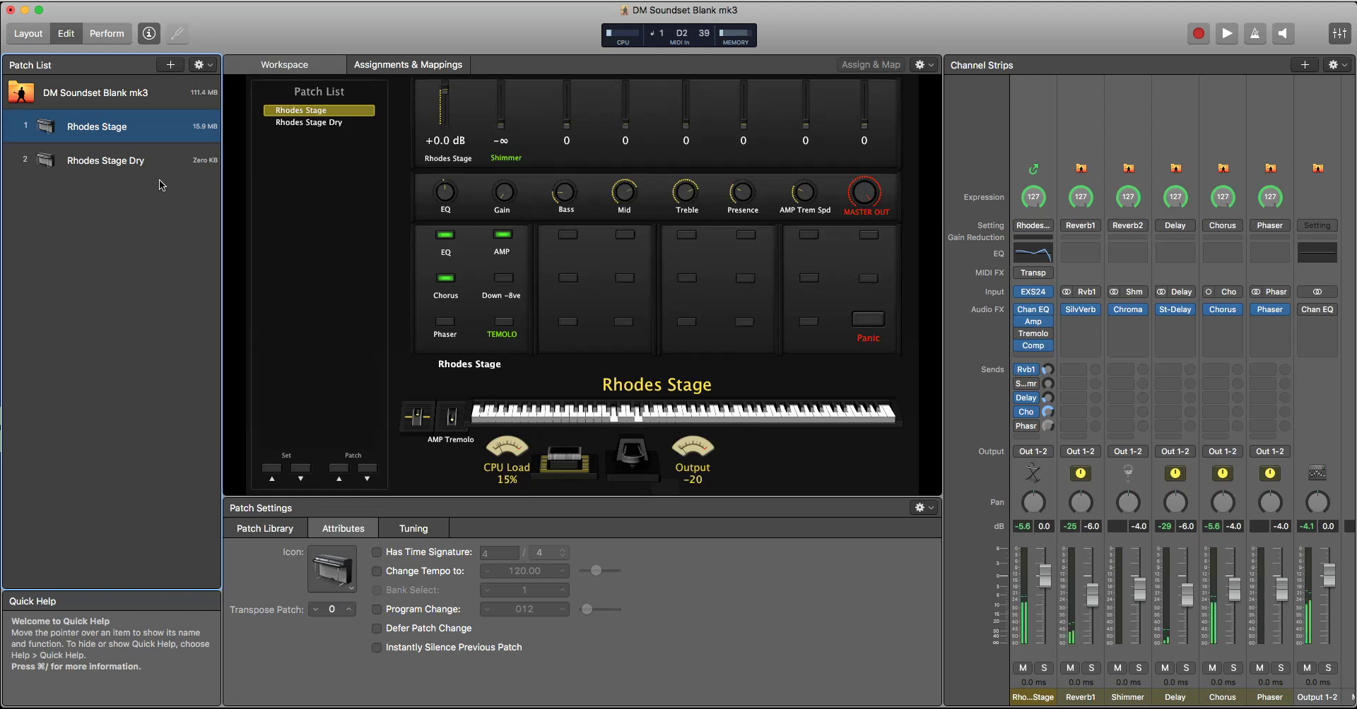
{"action": "left_click", "coordinate": [146, 160]}
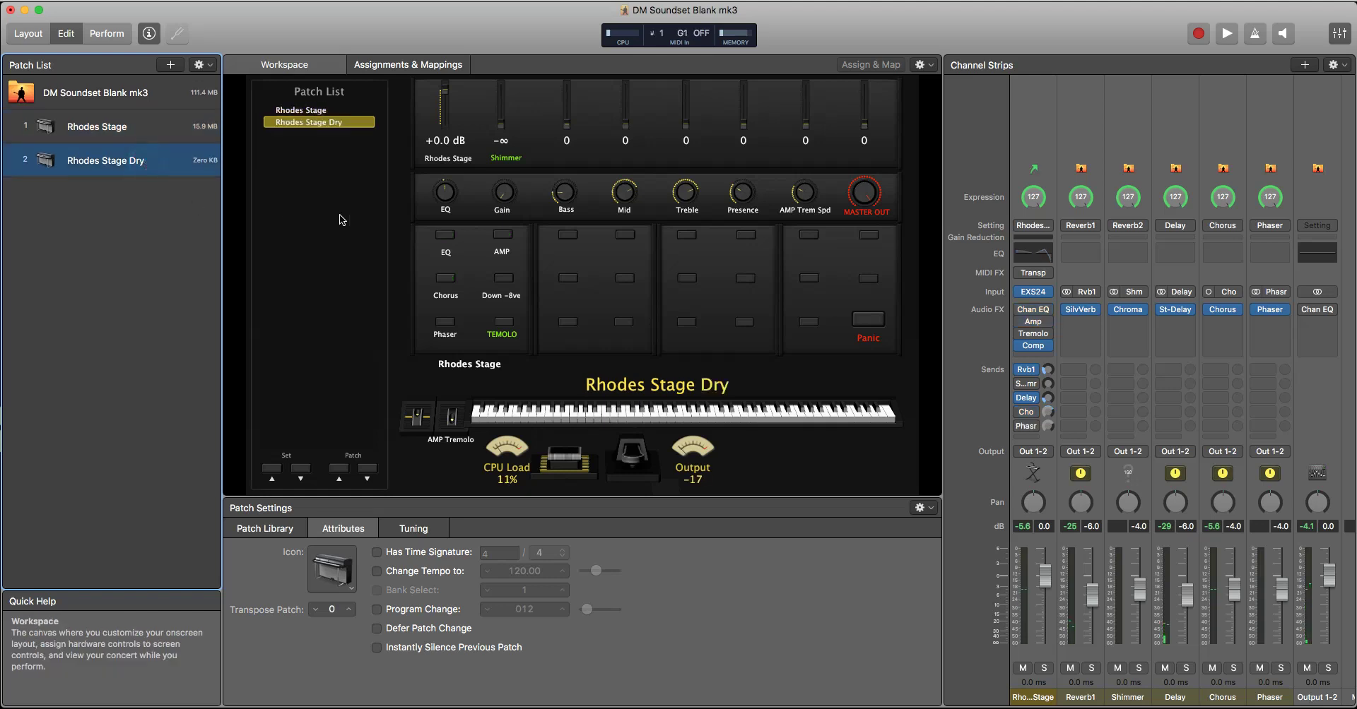
{"action": "left_click", "coordinate": [1034, 171]}
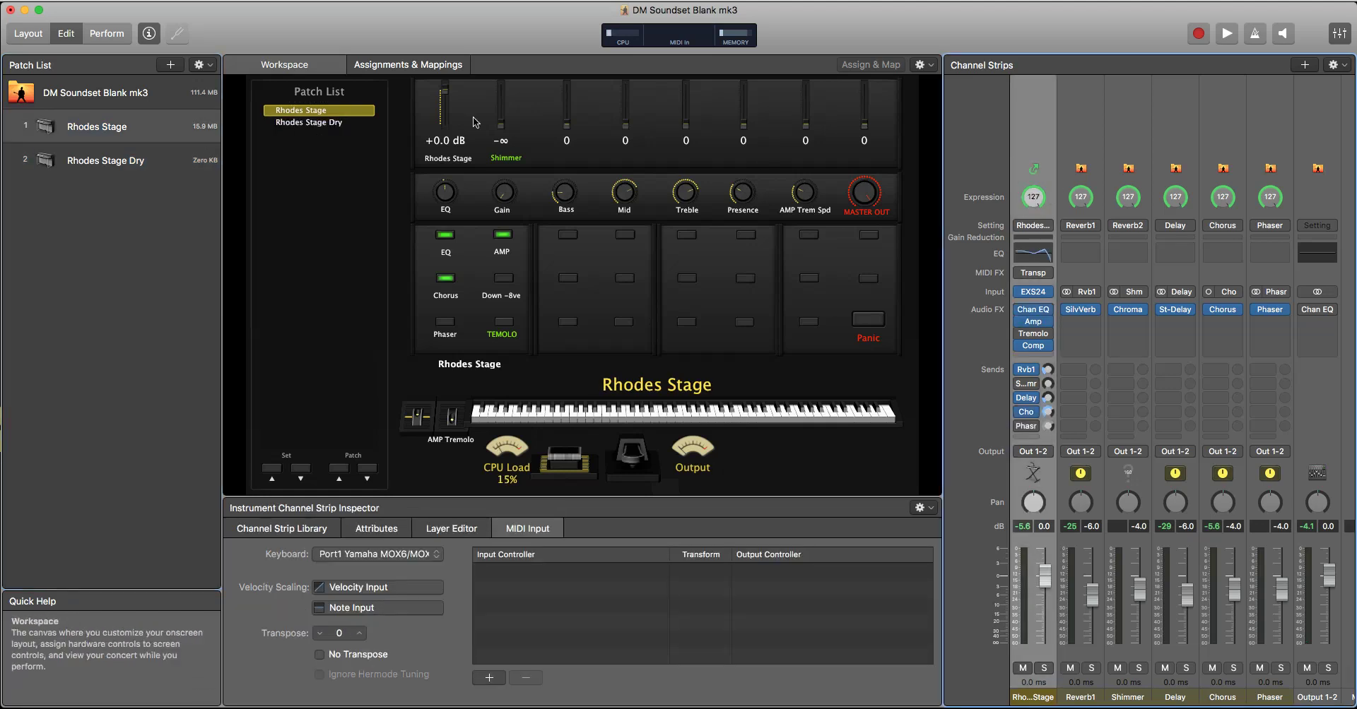
{"action": "left_click", "coordinate": [122, 160]}
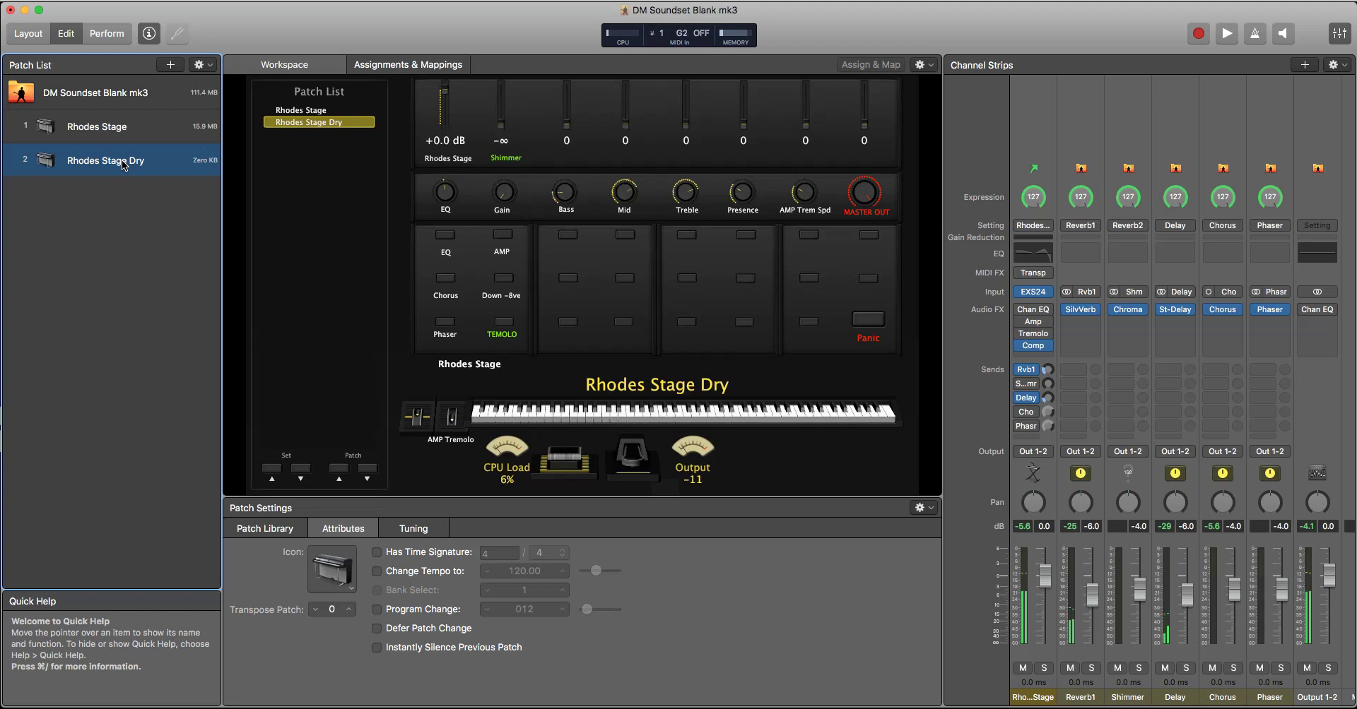
{"action": "left_click", "coordinate": [129, 129]}
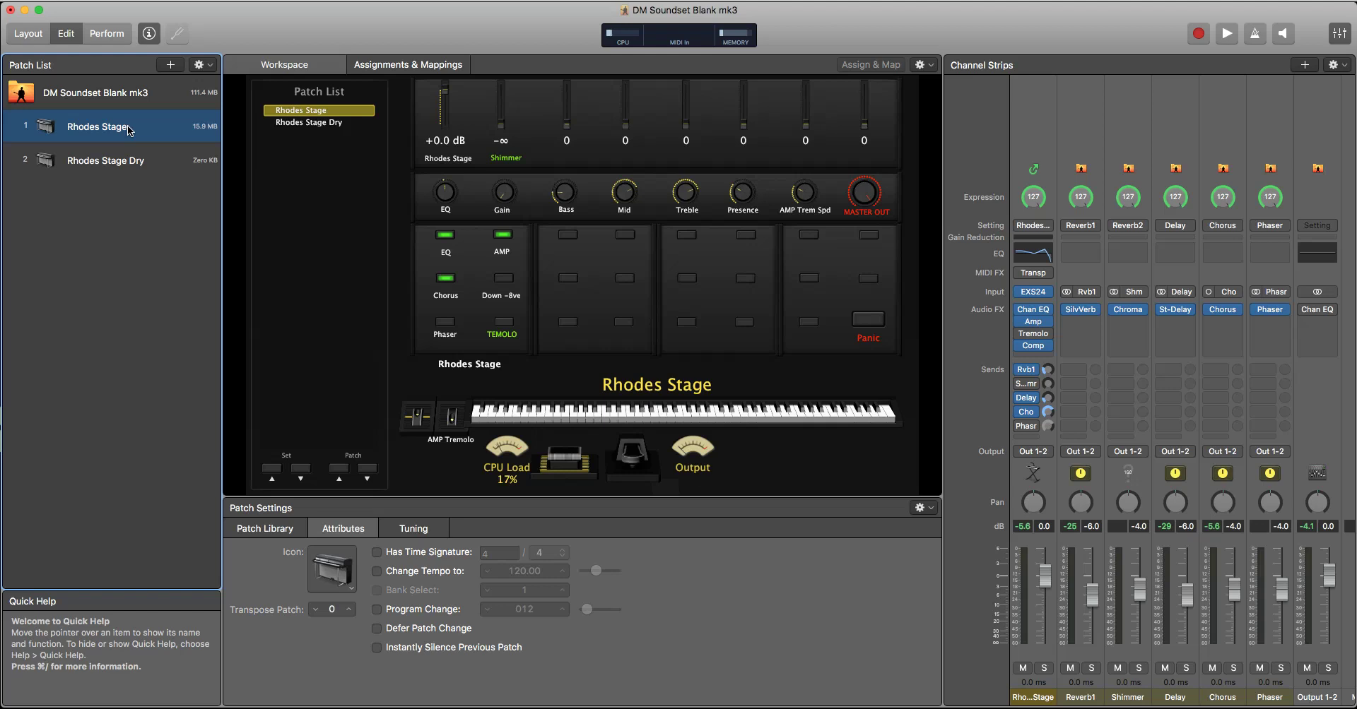
- Duplicate Rhodes Stage with Command-D and select the copy's Bass knob for editing
{"action": "key", "text": "super+d"}
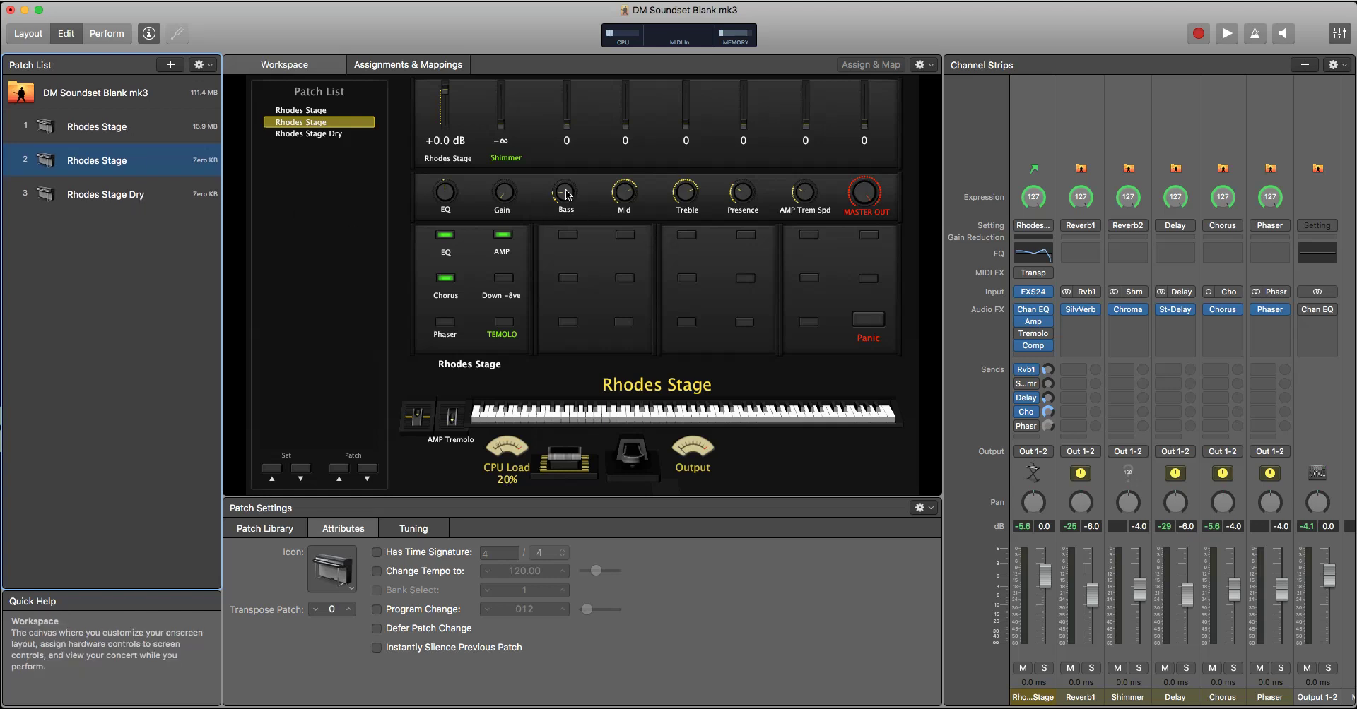
{"action": "left_click", "coordinate": [149, 236]}
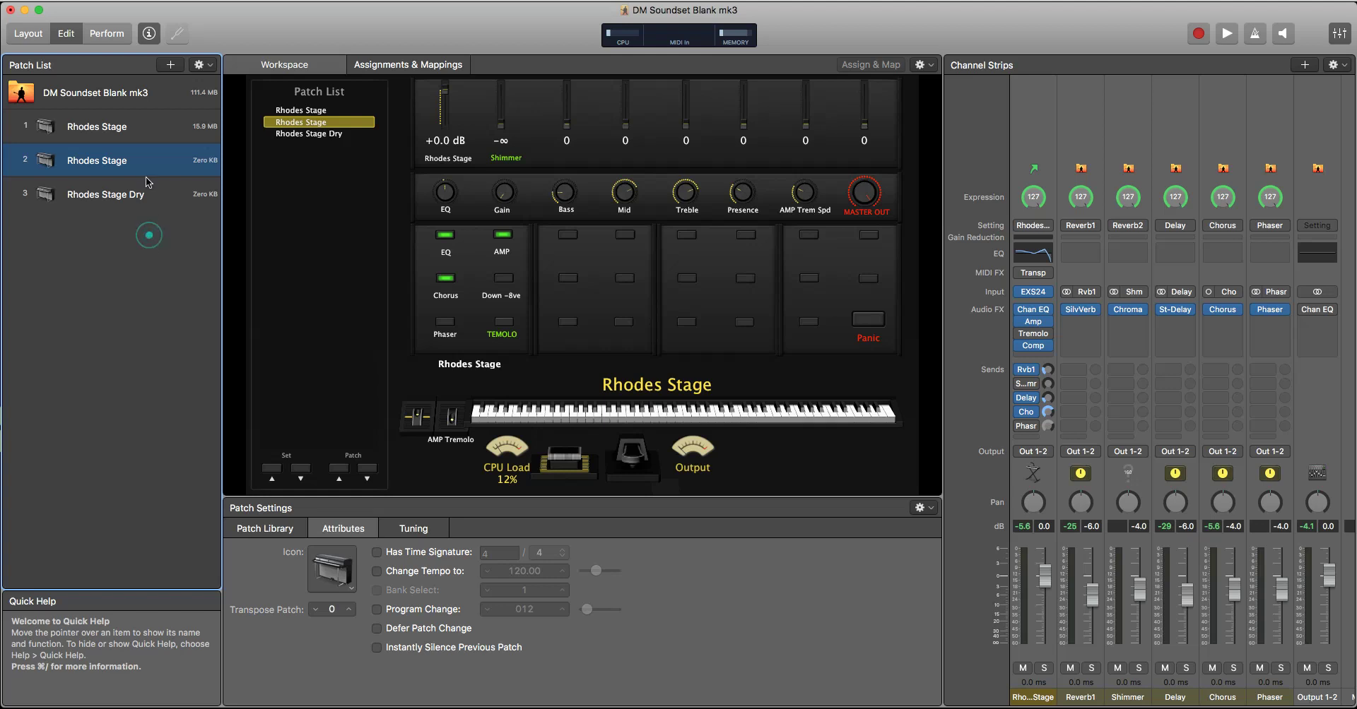
{"action": "left_click", "coordinate": [566, 194]}
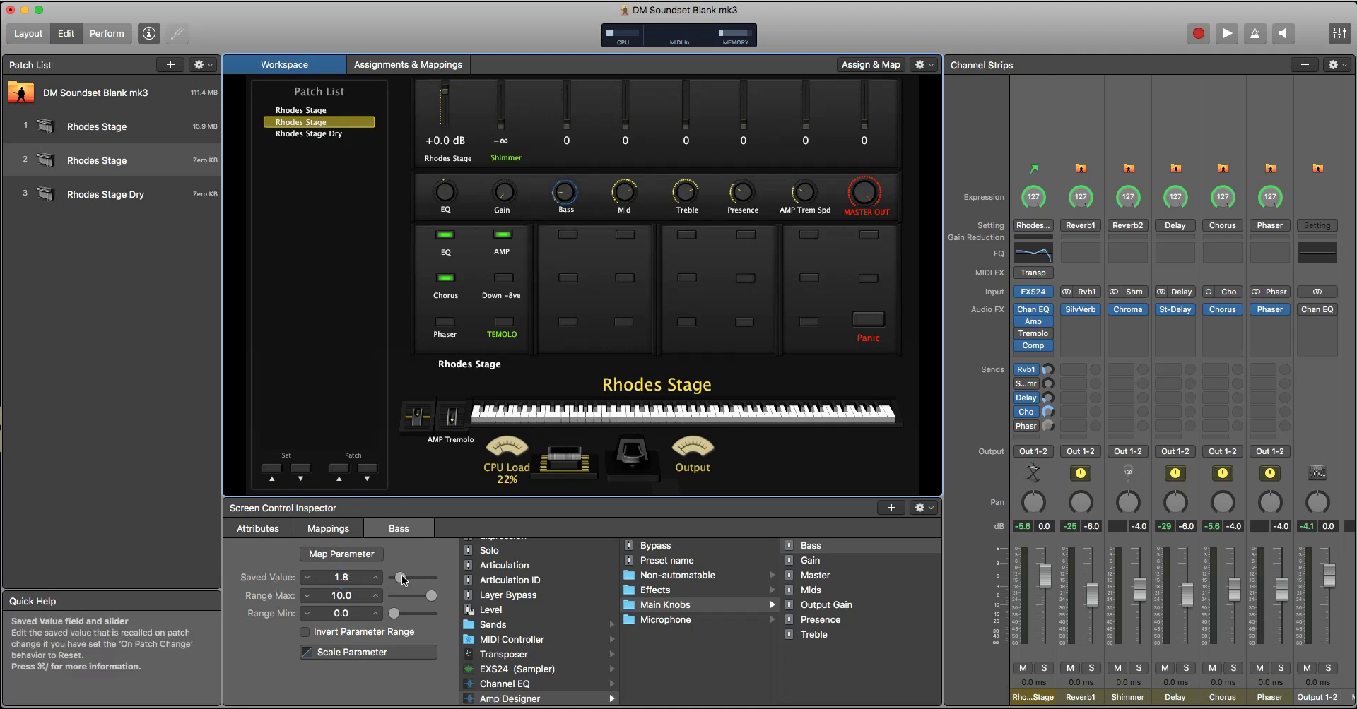
- Set the copied patch's Bass saved value to 0.0 and lower the Mid saved value
{"action": "left_click_drag", "start_coordinate": [402, 575], "coordinate": [409, 575]}
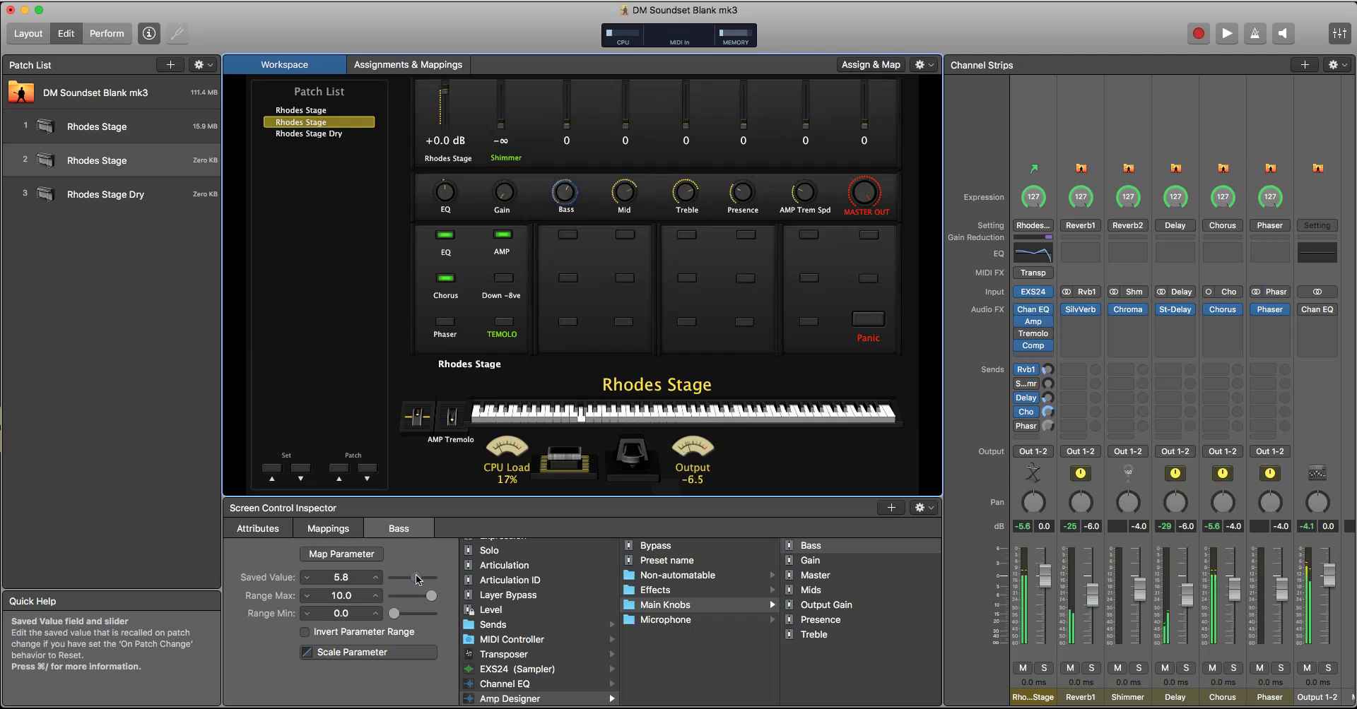
{"action": "mouse_move", "coordinate": [416, 575]}
{"action": "left_mouse_down"}
{"action": "mouse_move", "coordinate": [380, 578]}
{"action": "mouse_move", "coordinate": [421, 576]}
{"action": "left_mouse_up"}
{"action": "left_click", "coordinate": [625, 197]}
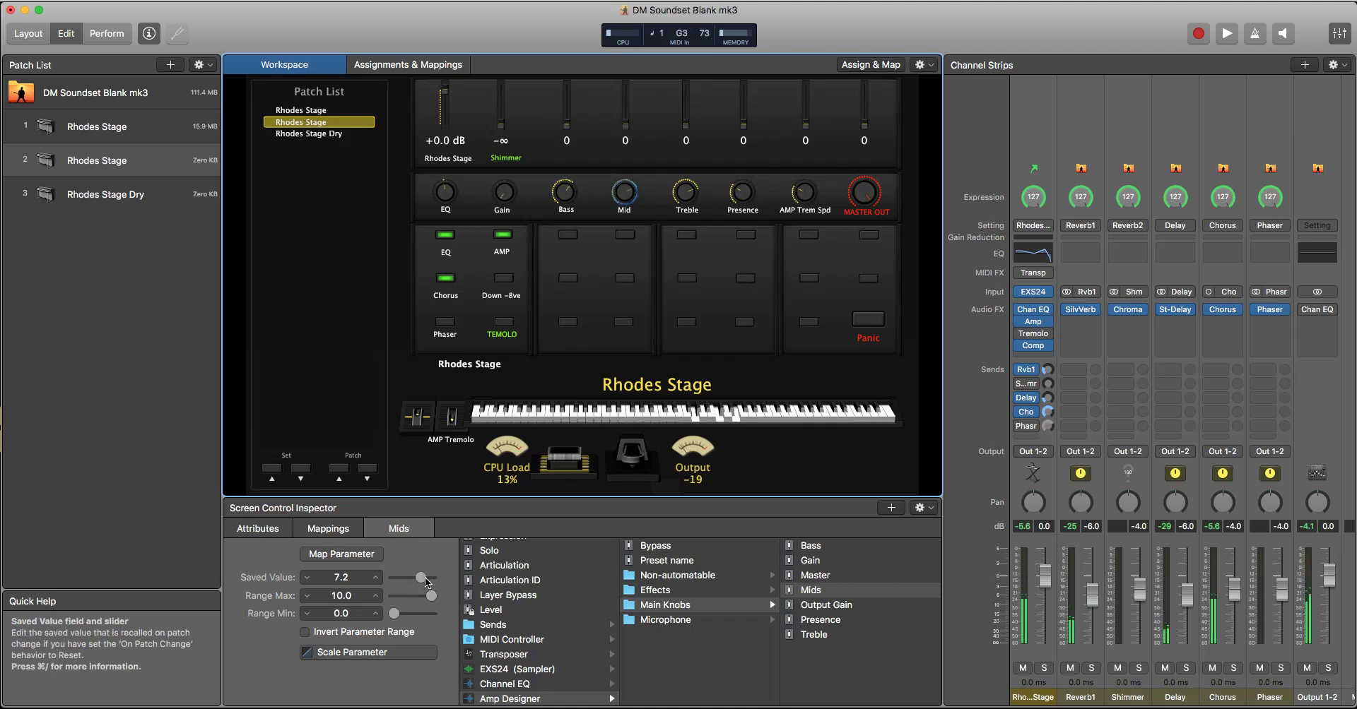
{"action": "mouse_move", "coordinate": [426, 578]}
{"action": "left_mouse_down"}
{"action": "mouse_move", "coordinate": [397, 579]}
{"action": "mouse_move", "coordinate": [423, 578]}
{"action": "left_mouse_up"}
{"action": "left_click", "coordinate": [684, 195]}
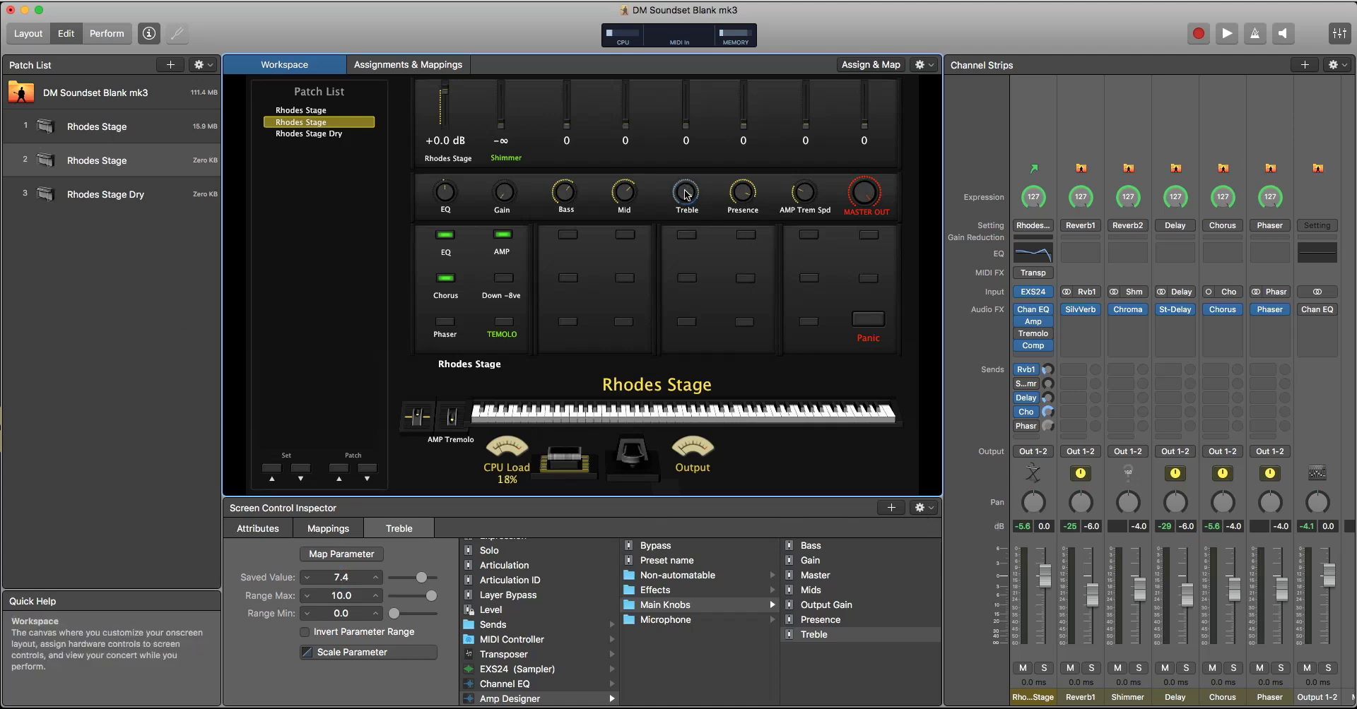
- Store the current Treble setting (7.4) as the Treble knob's saved value
{"action": "left_click", "coordinate": [923, 508]}
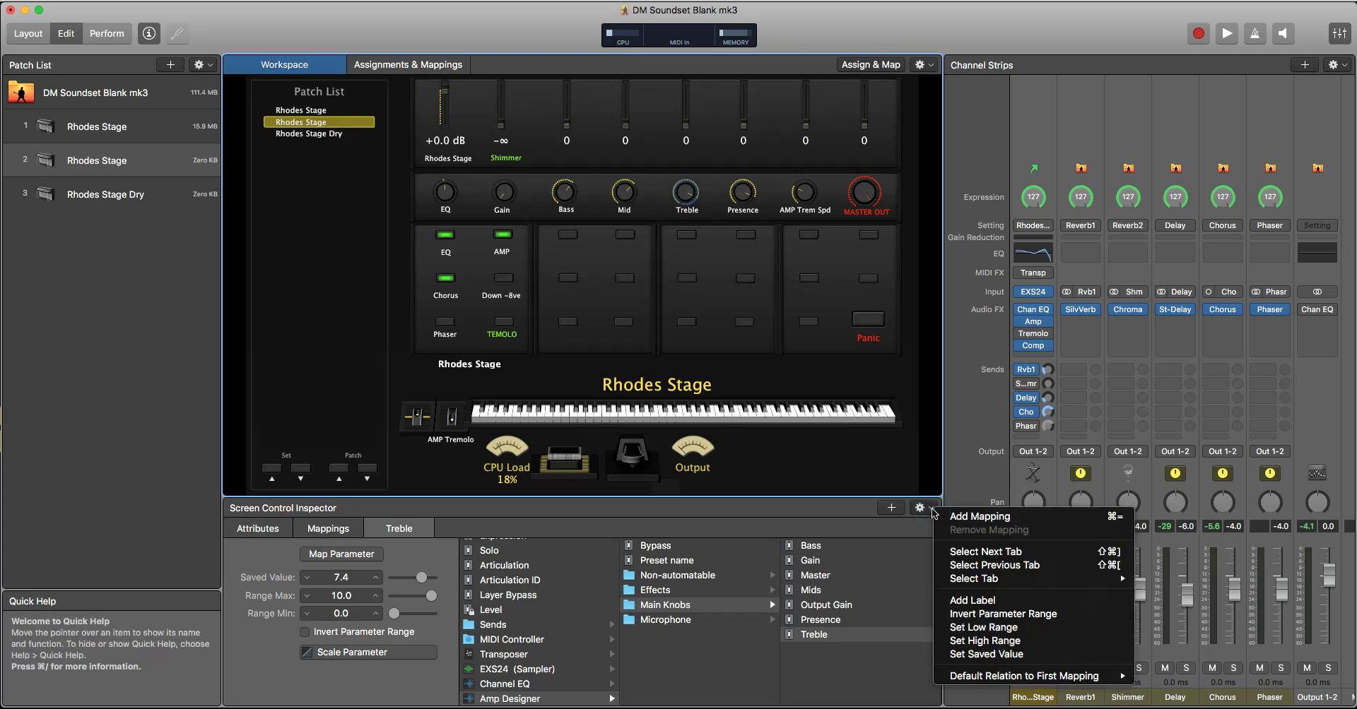
{"action": "left_click", "coordinate": [992, 656]}
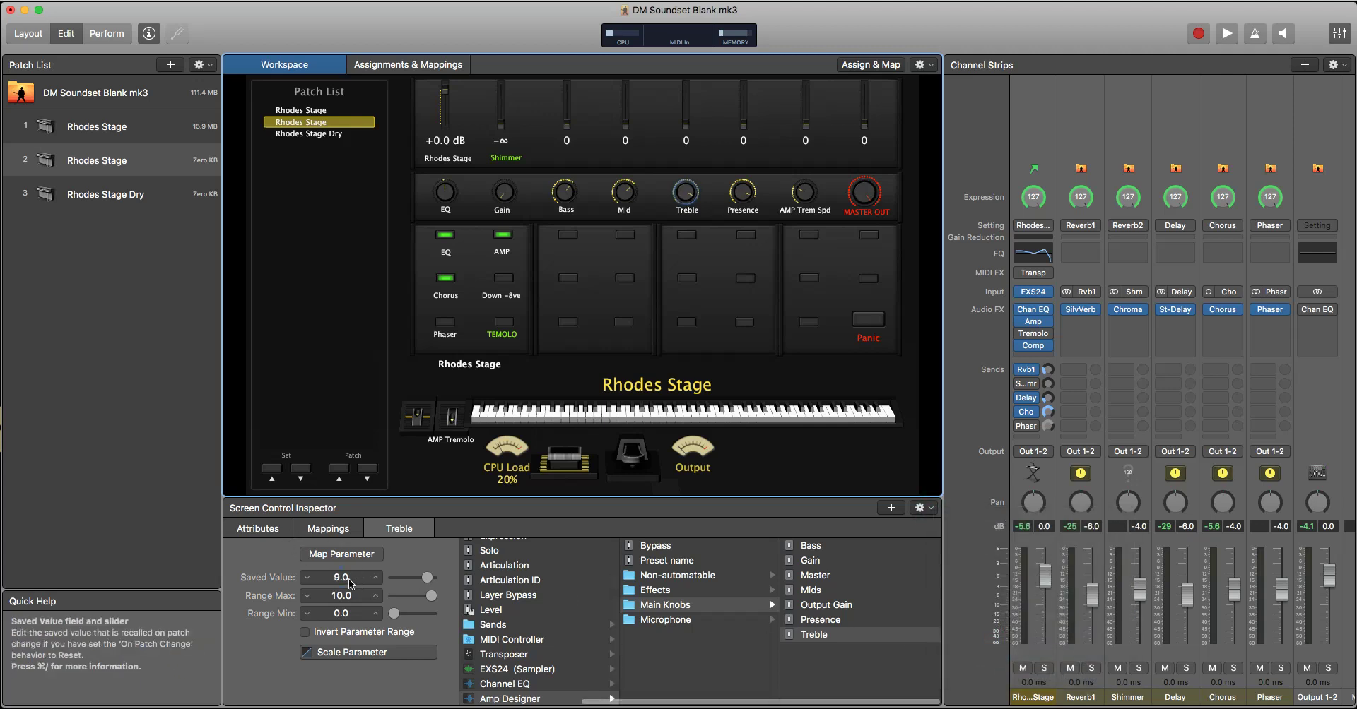
{"action": "right_click", "coordinate": [1033, 324]}
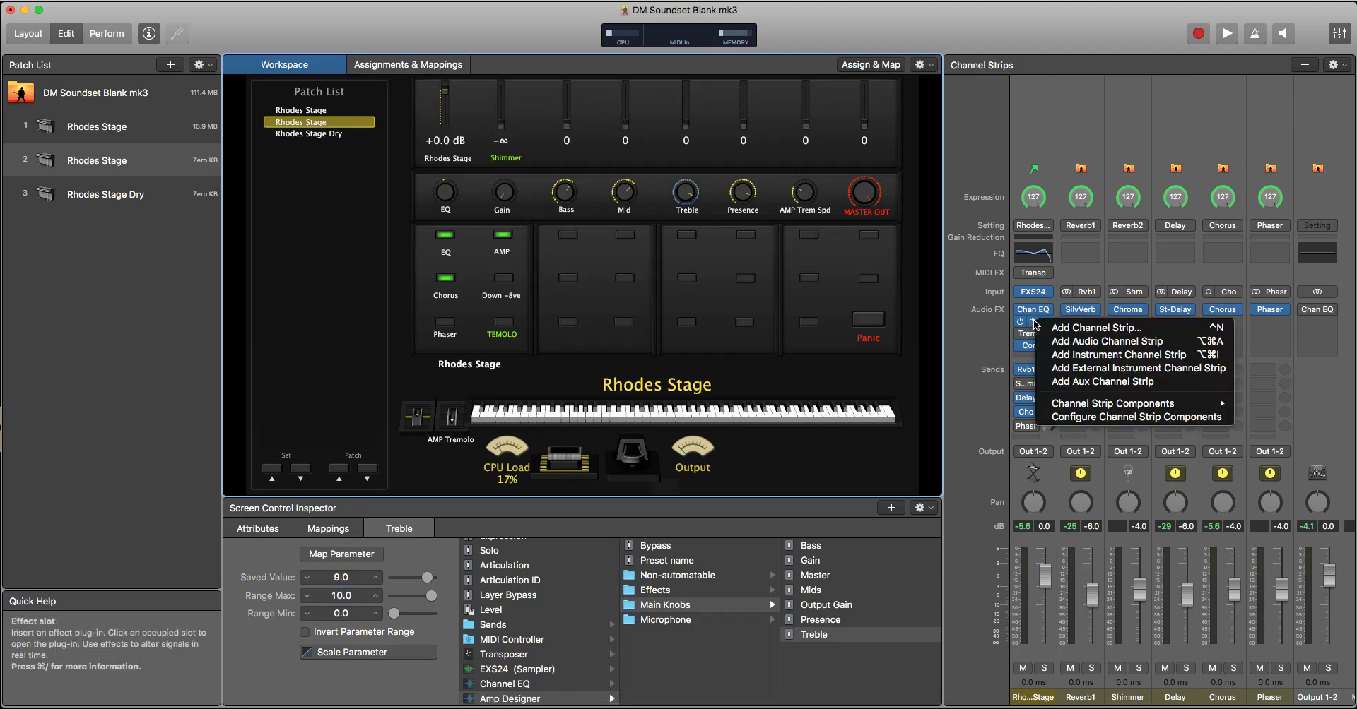
{"action": "right_click", "coordinate": [1036, 96]}
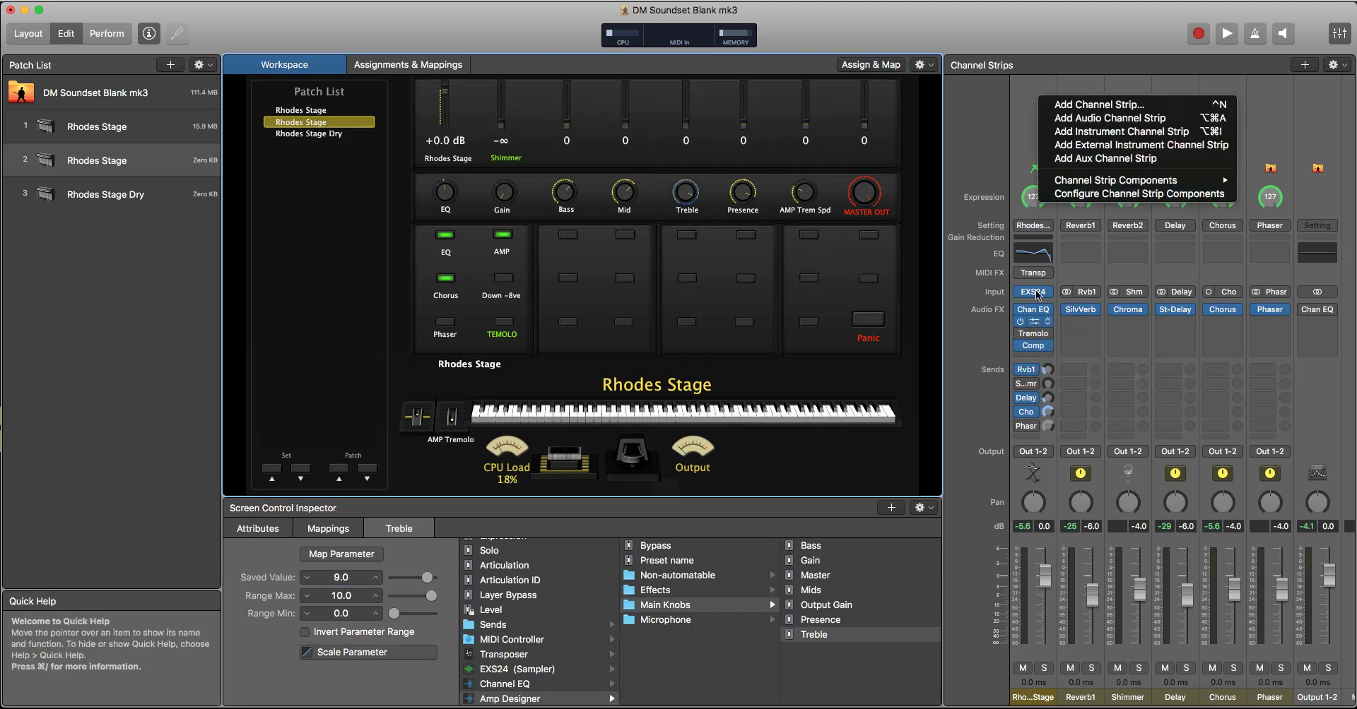
{"action": "left_click", "coordinate": [1022, 102]}
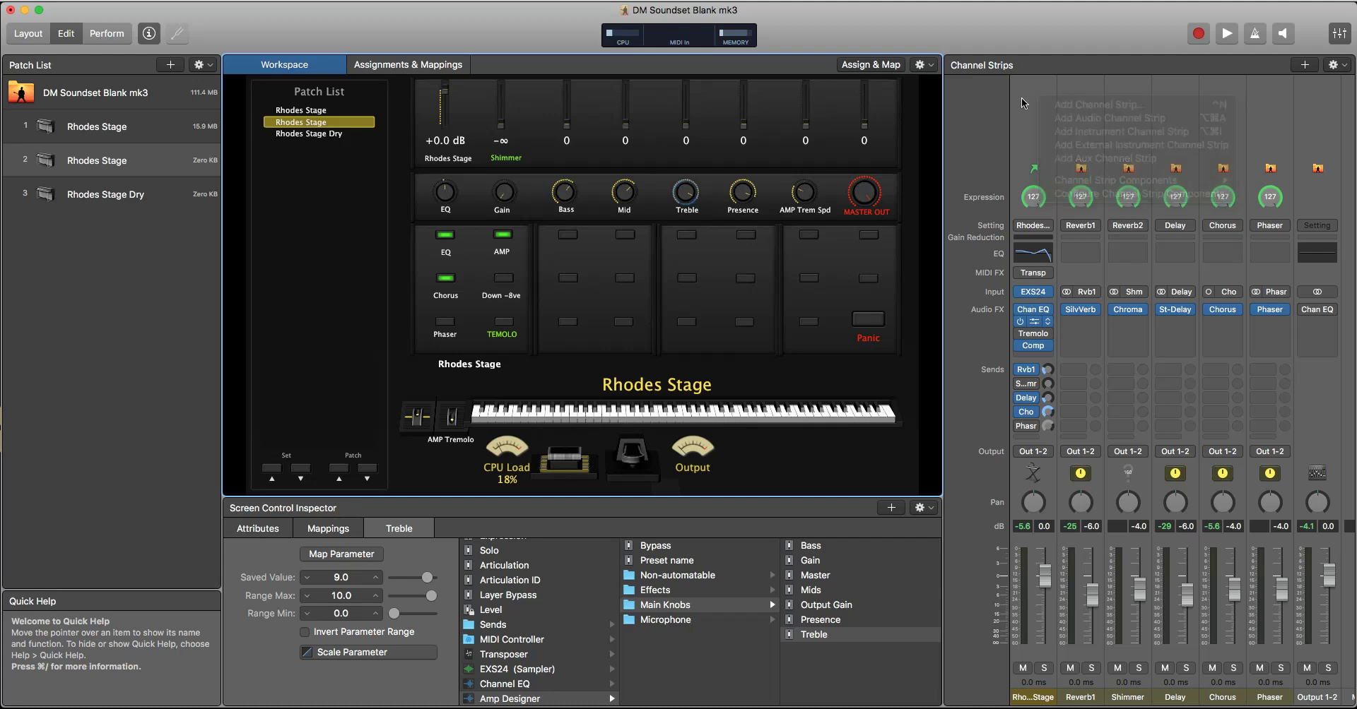
- Set the Presence knob's saved value to 3.0 and close the Amp Designer window
{"action": "left_click", "coordinate": [1034, 321]}
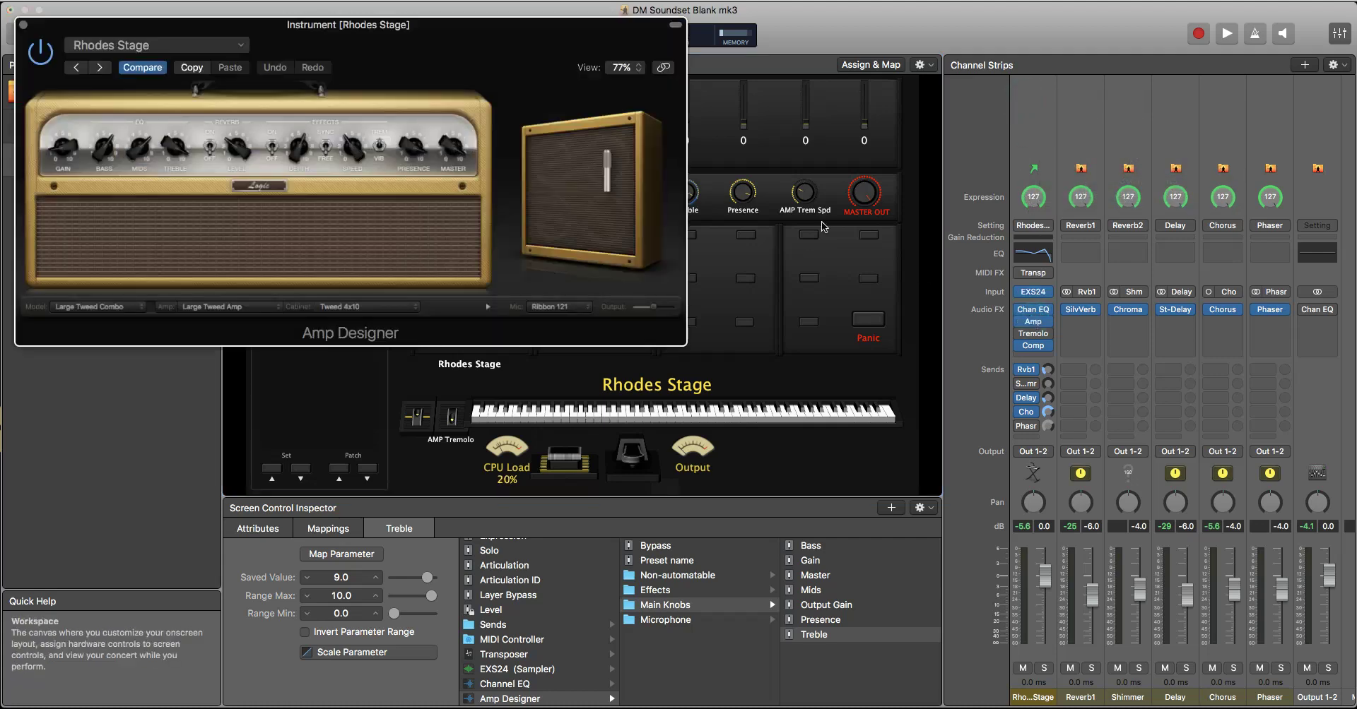
{"action": "left_click_drag", "start_coordinate": [484, 26], "coordinate": [1306, 92]}
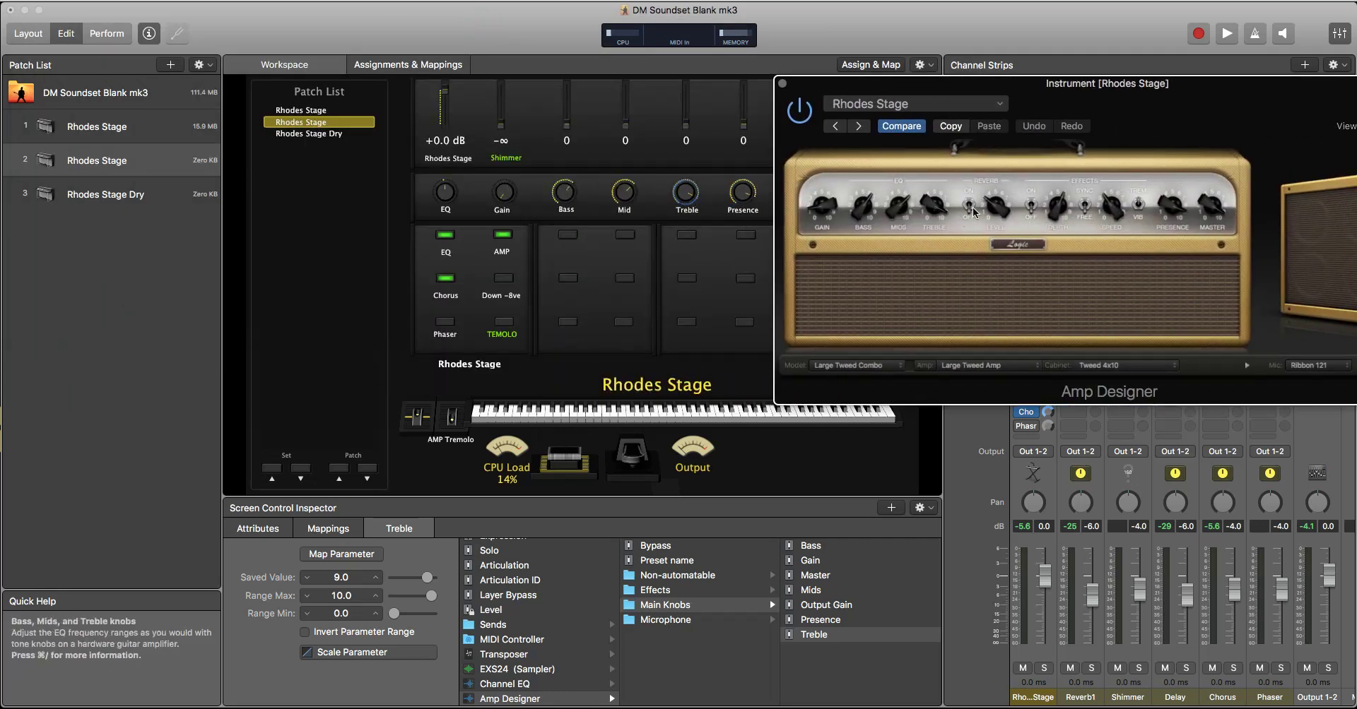
{"action": "left_click", "coordinate": [748, 194]}
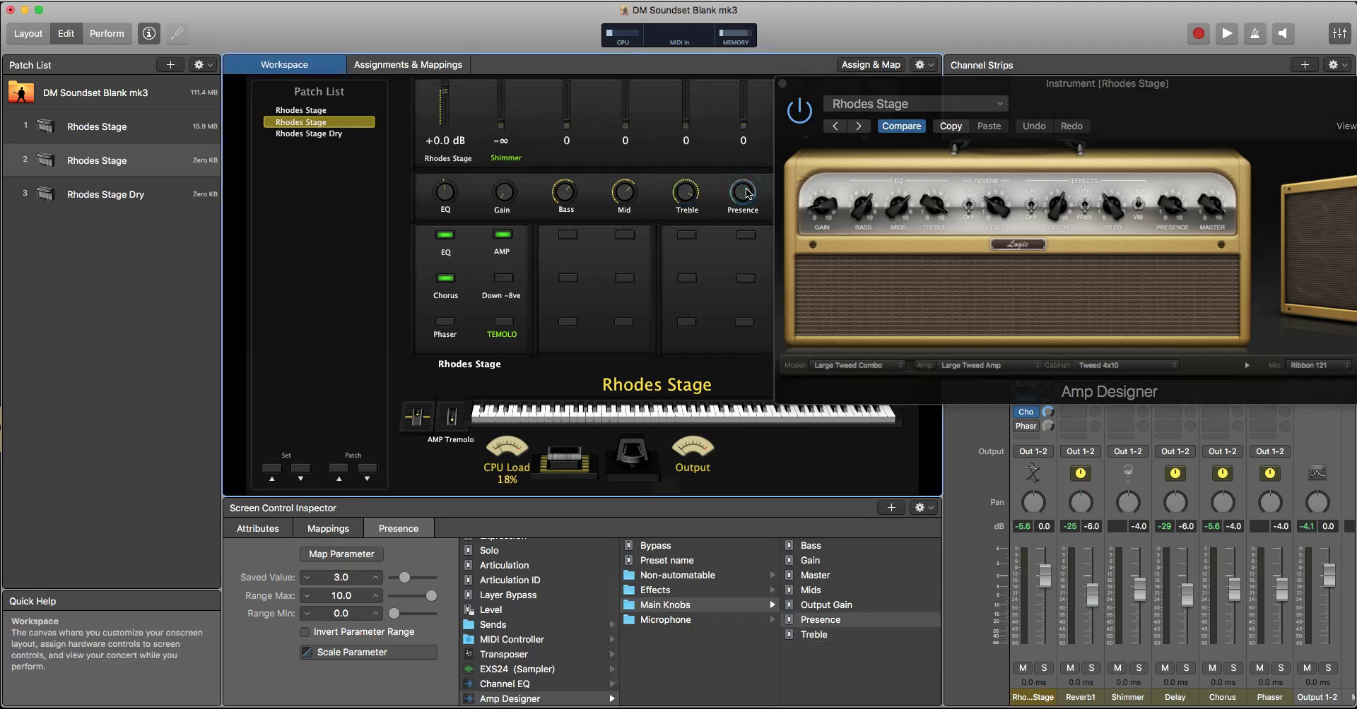
{"action": "left_click_drag", "start_coordinate": [844, 83], "coordinate": [849, 205]}
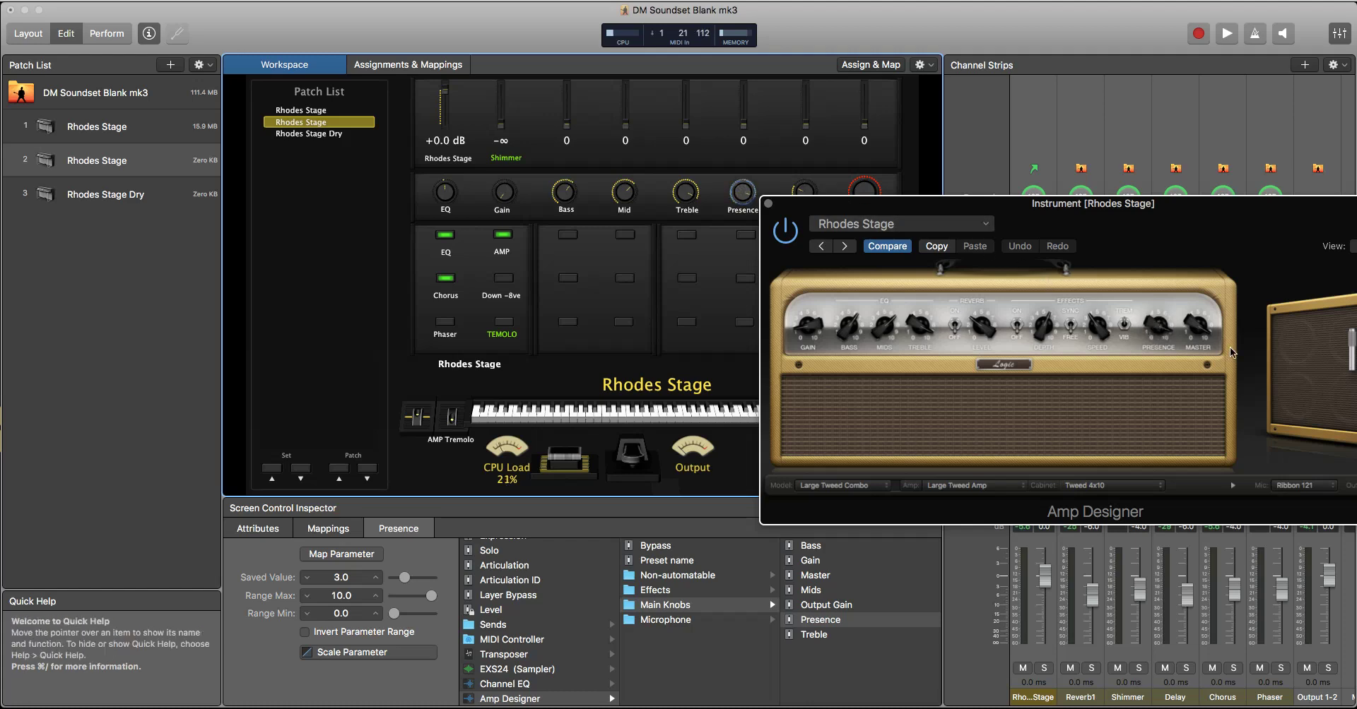
{"action": "left_click", "coordinate": [769, 205]}
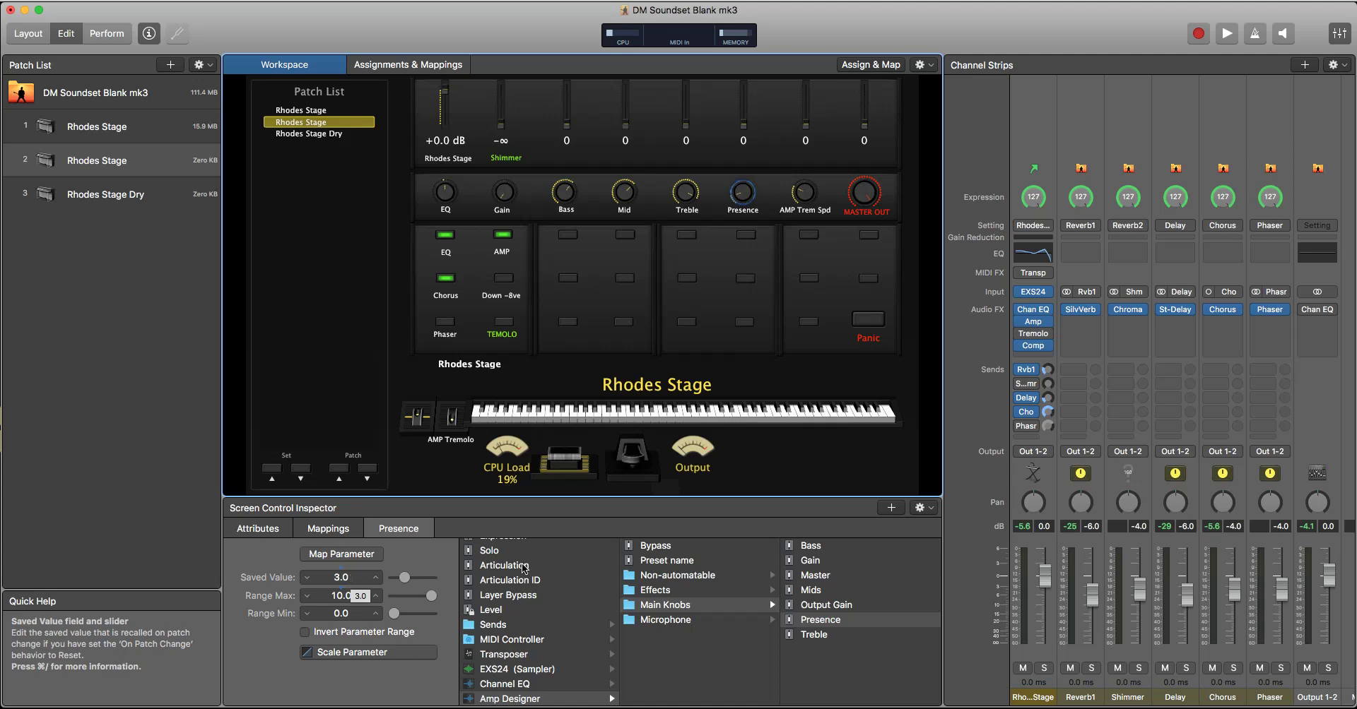
- Store 8.8 as the Presence knob's saved value in place of 3.0
{"action": "left_click", "coordinate": [930, 509]}
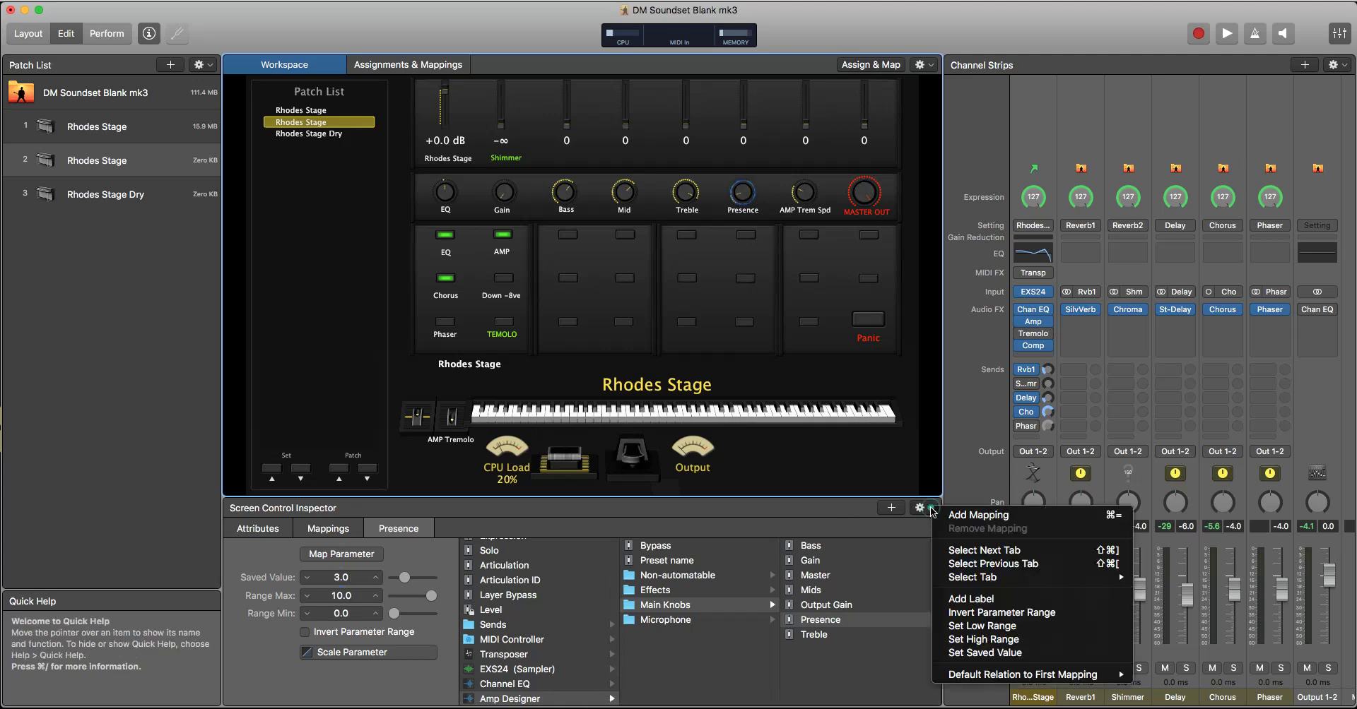
{"action": "left_click", "coordinate": [973, 653]}
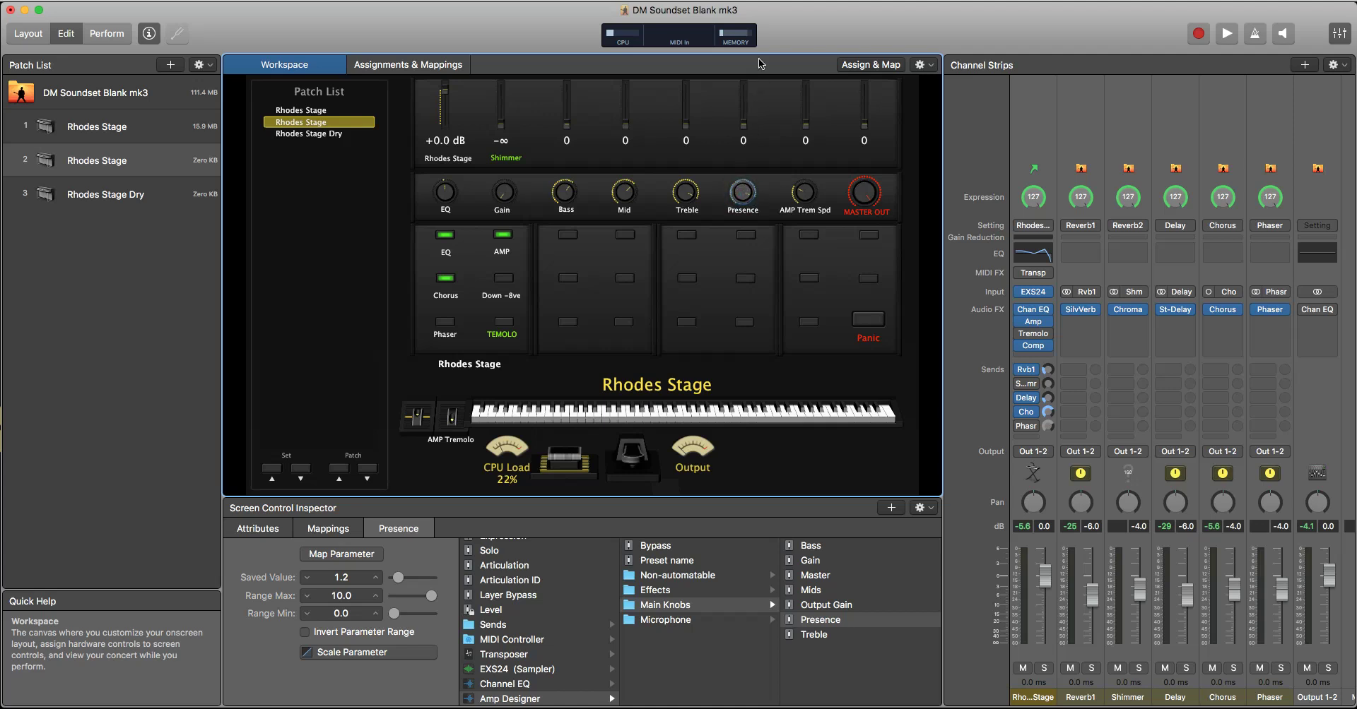
{"action": "left_click", "coordinate": [924, 509]}
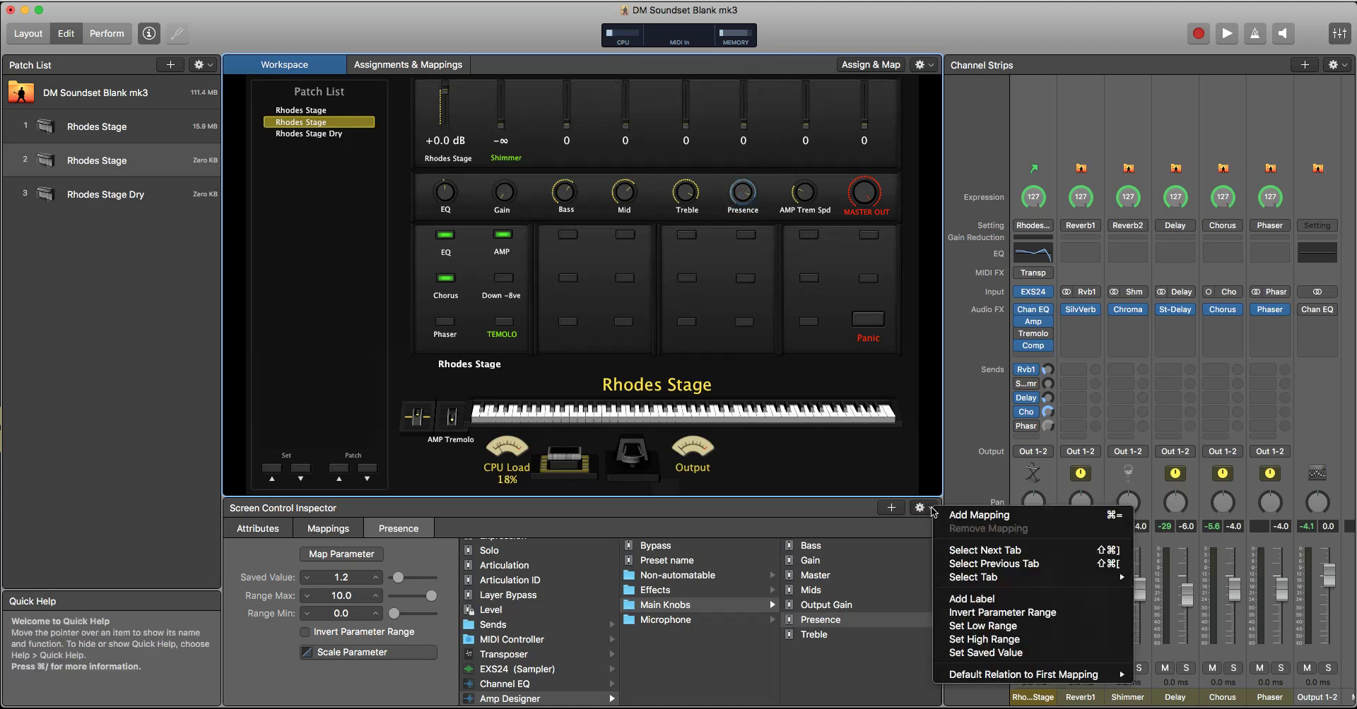
{"action": "left_click", "coordinate": [969, 654]}
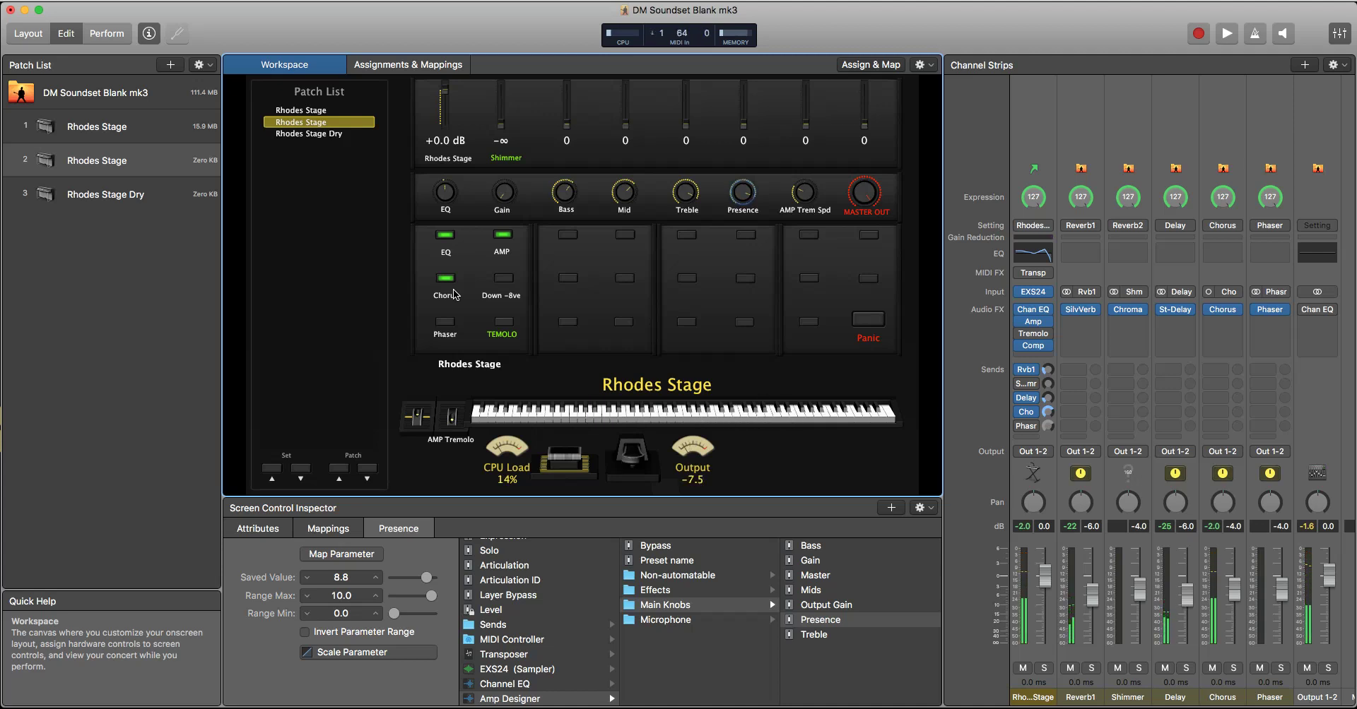
- Save +6.5 dB as the EQ knob's Peak 4 Gain value, then select patch 2
{"action": "left_click", "coordinate": [446, 195]}
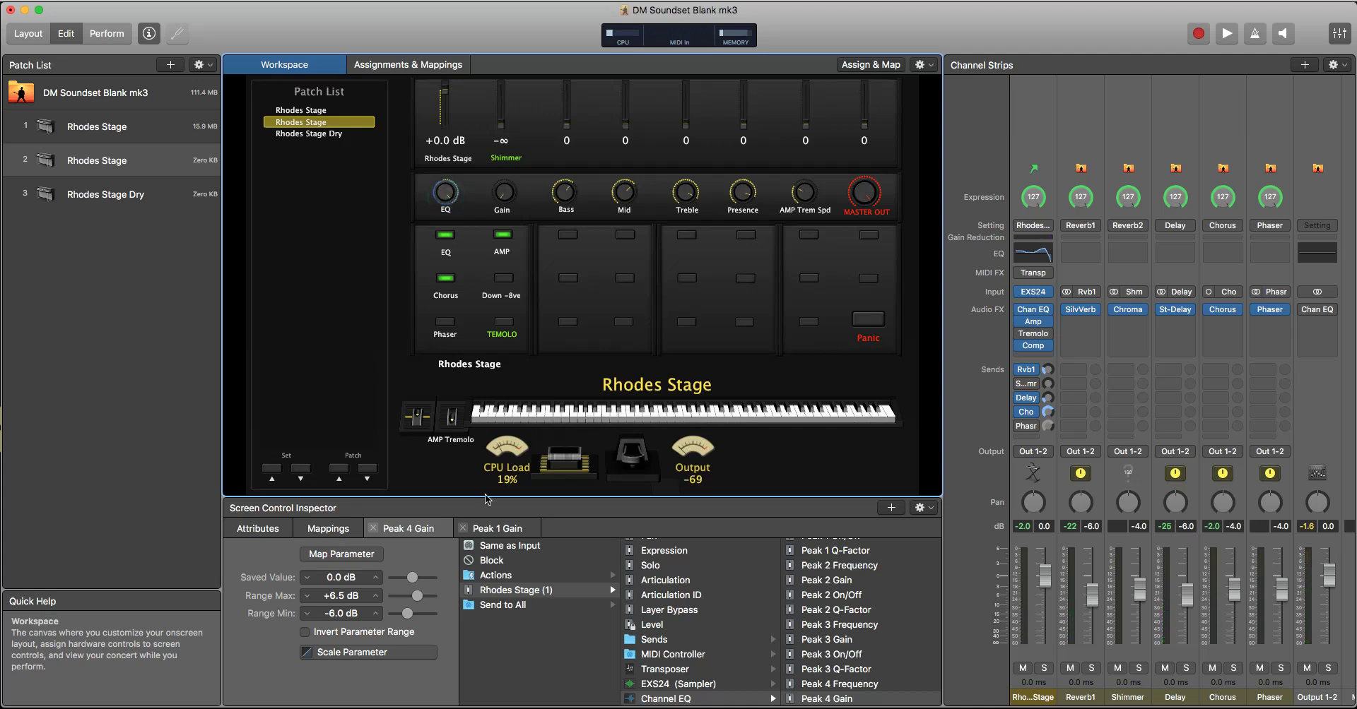
{"action": "left_click", "coordinate": [923, 508]}
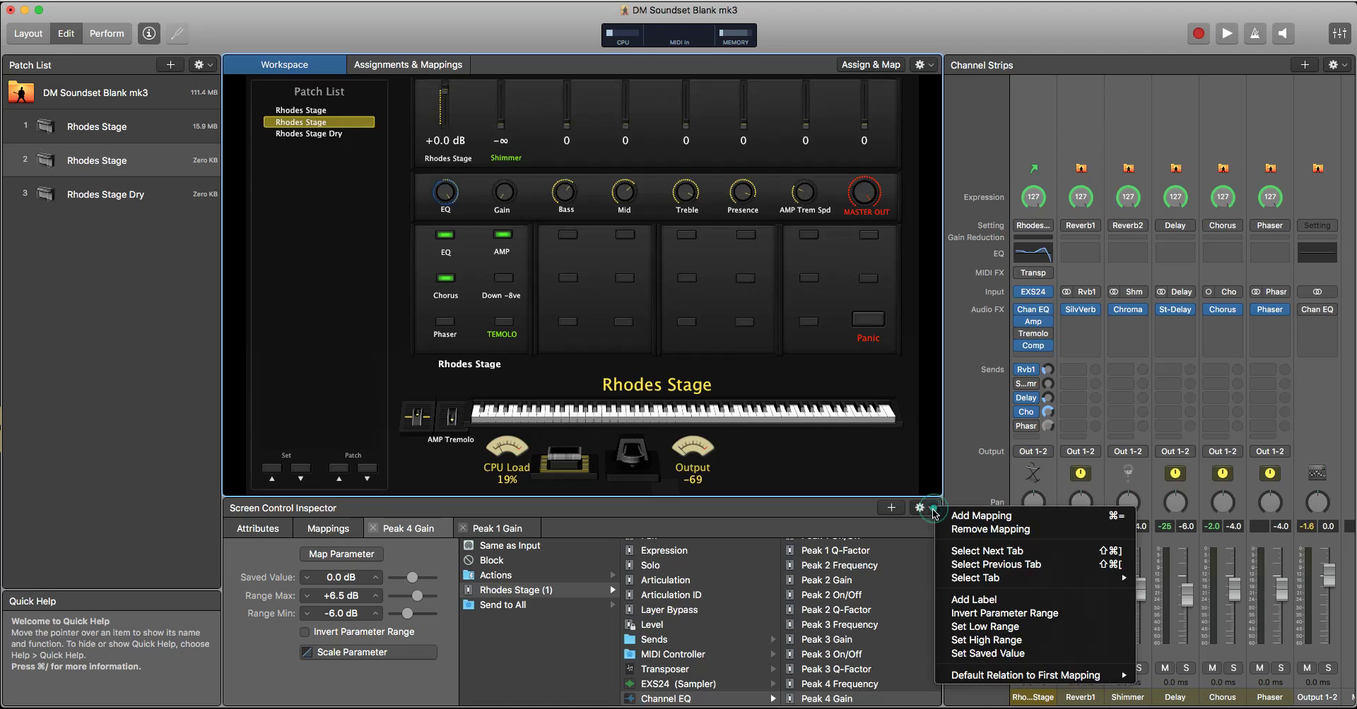
{"action": "left_click", "coordinate": [972, 653]}
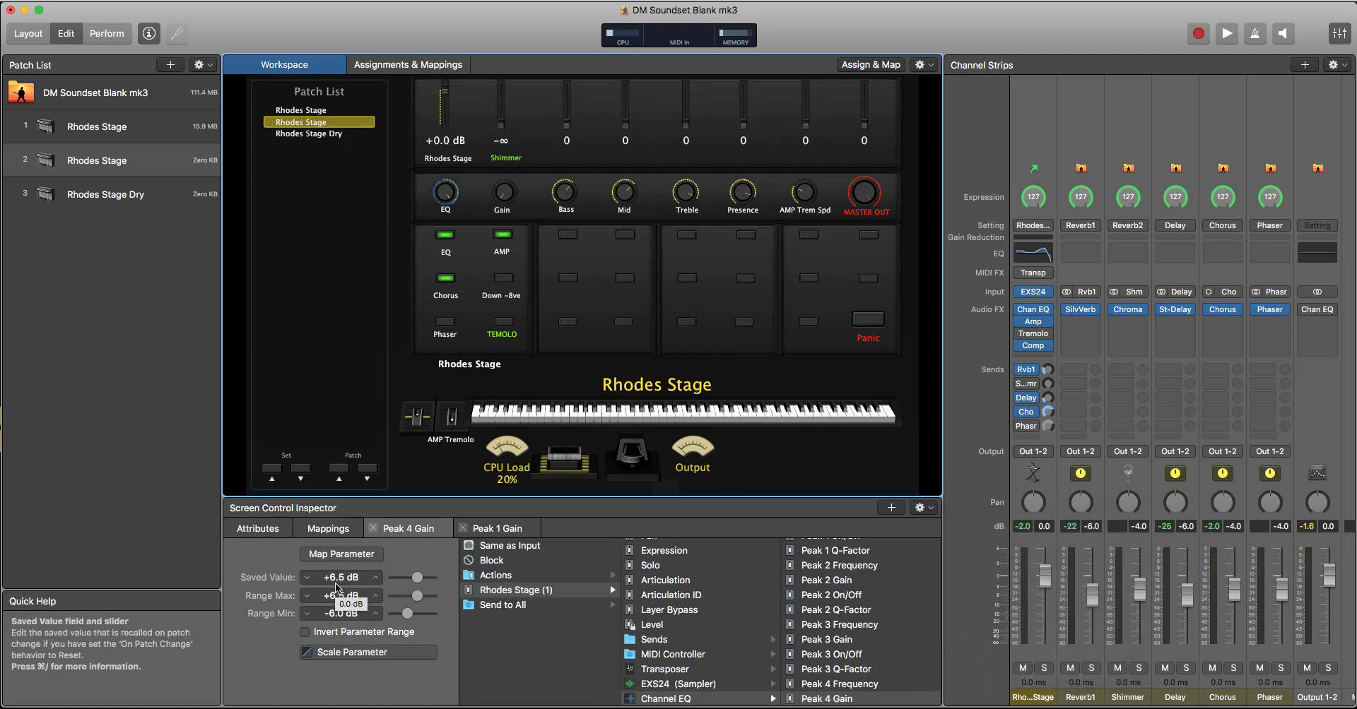
{"action": "left_click", "coordinate": [146, 160]}
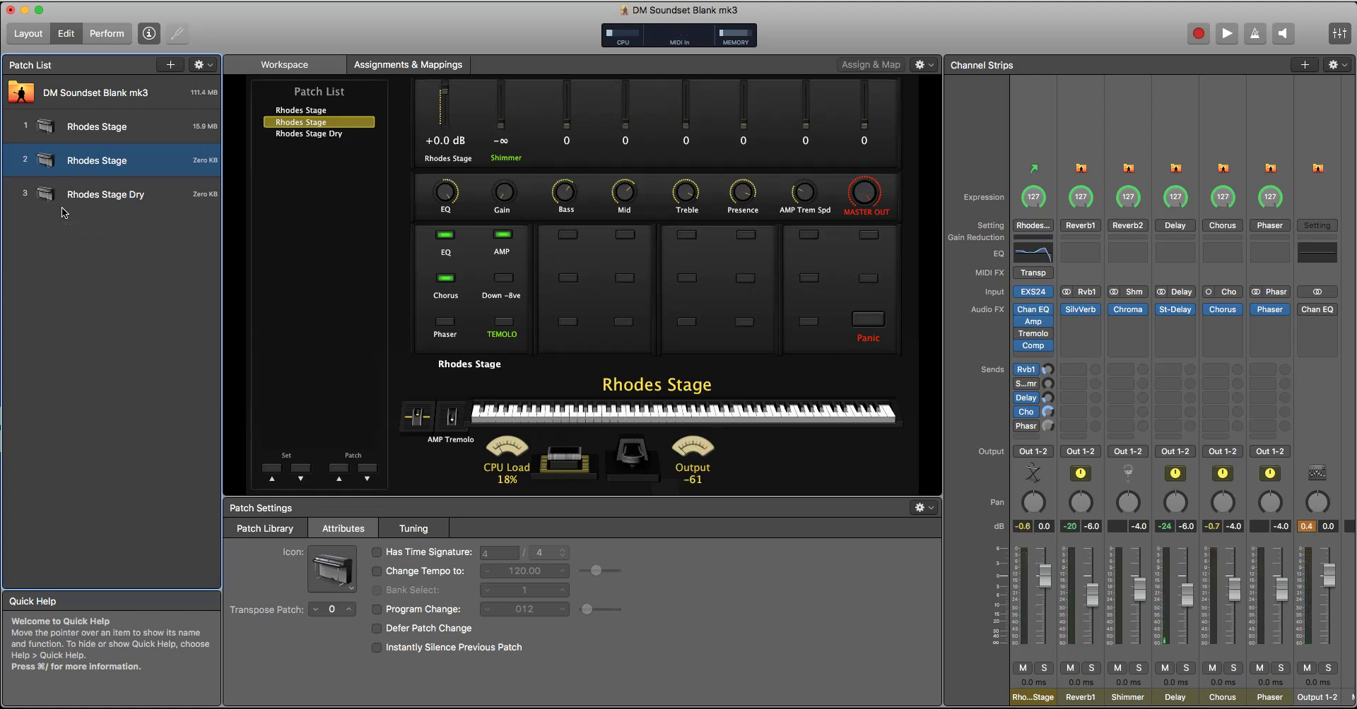
- Lower the Rhodes Stage velocity input curve's top endpoint so velocity 127 outputs 80
{"action": "left_click", "coordinate": [1041, 123]}
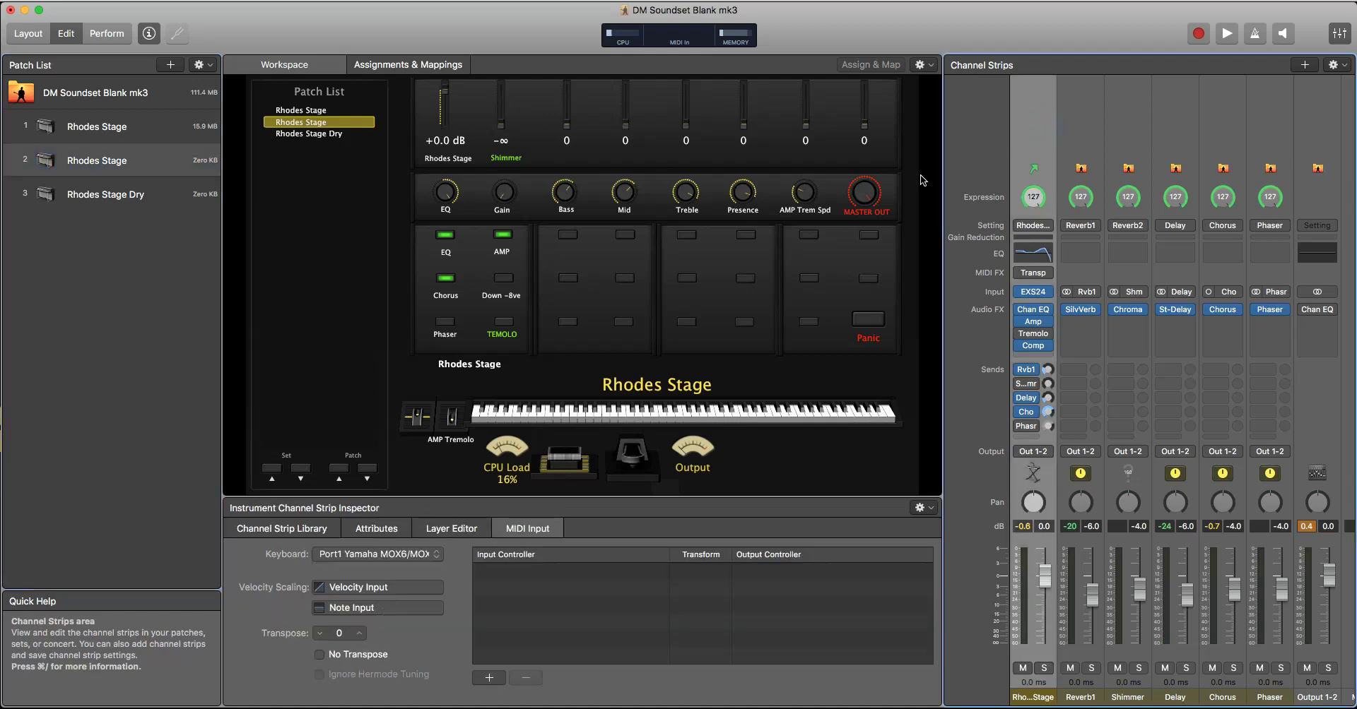
{"action": "left_click", "coordinate": [347, 588]}
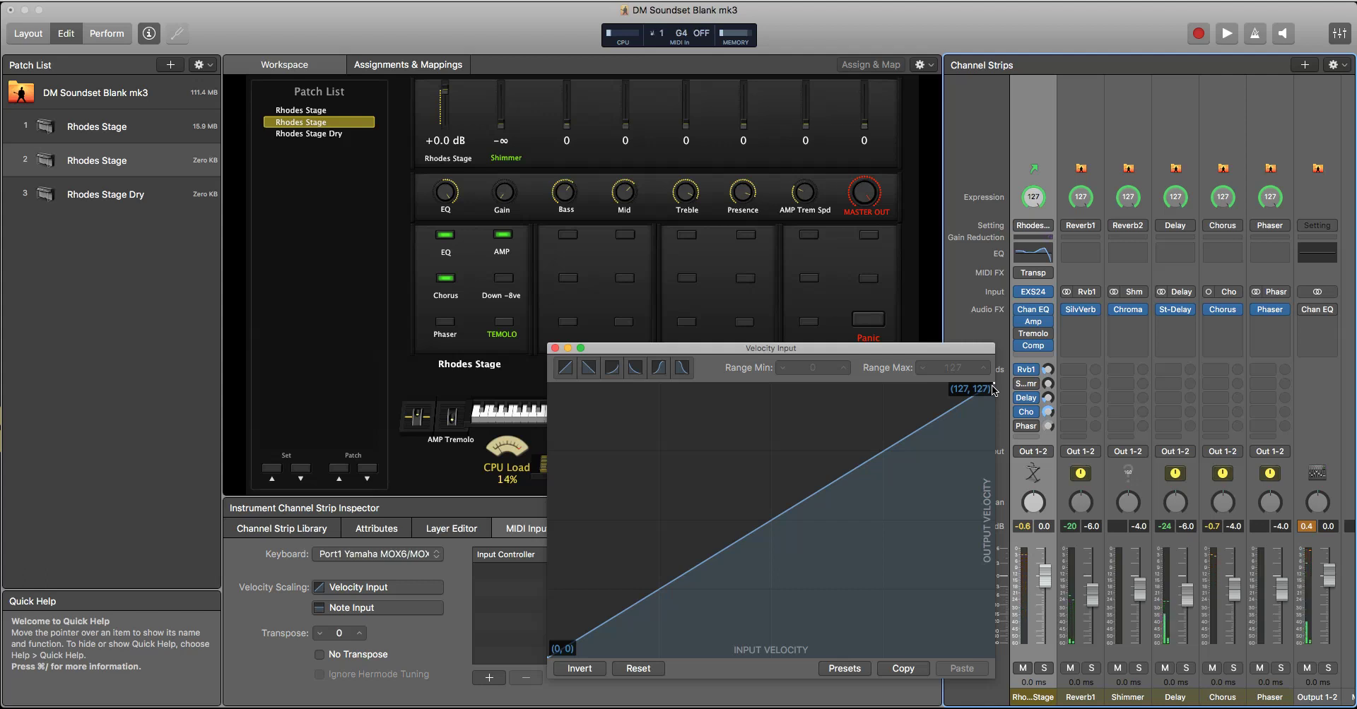
{"action": "left_click_drag", "start_coordinate": [993, 389], "coordinate": [997, 443]}
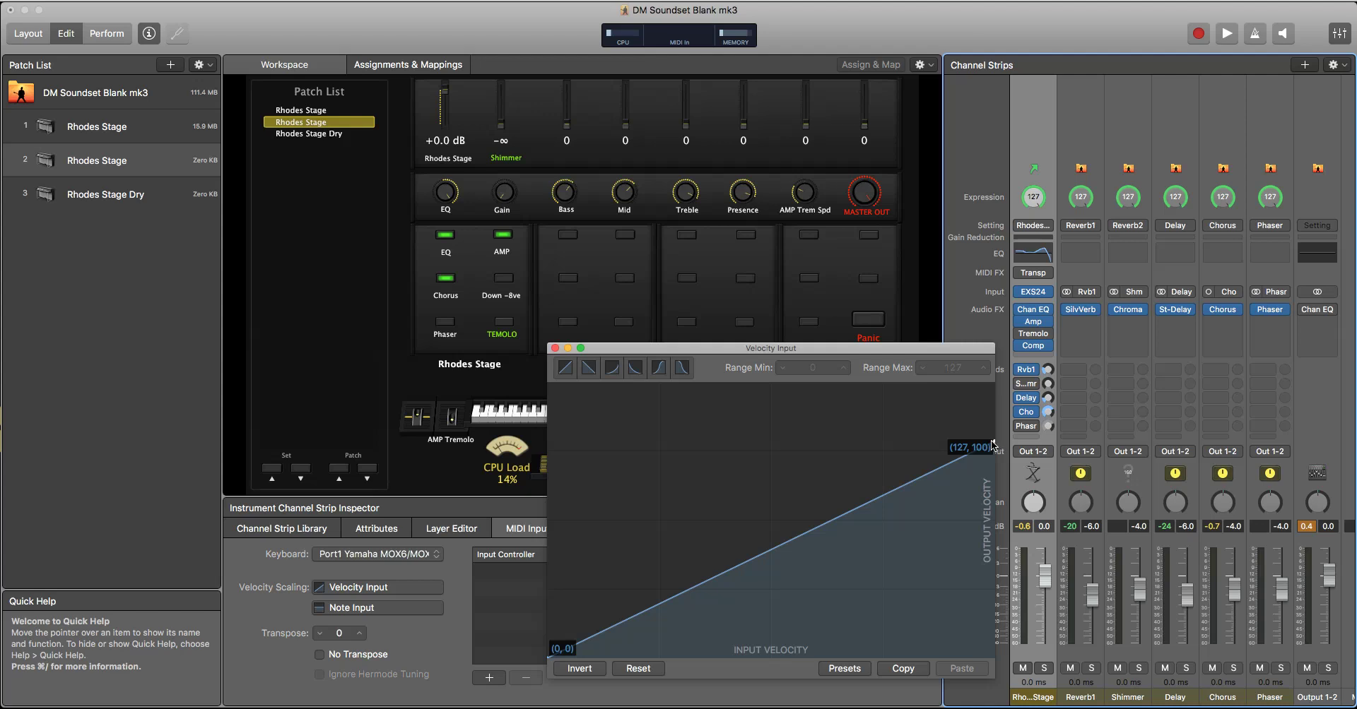
{"action": "left_click", "coordinate": [554, 349]}
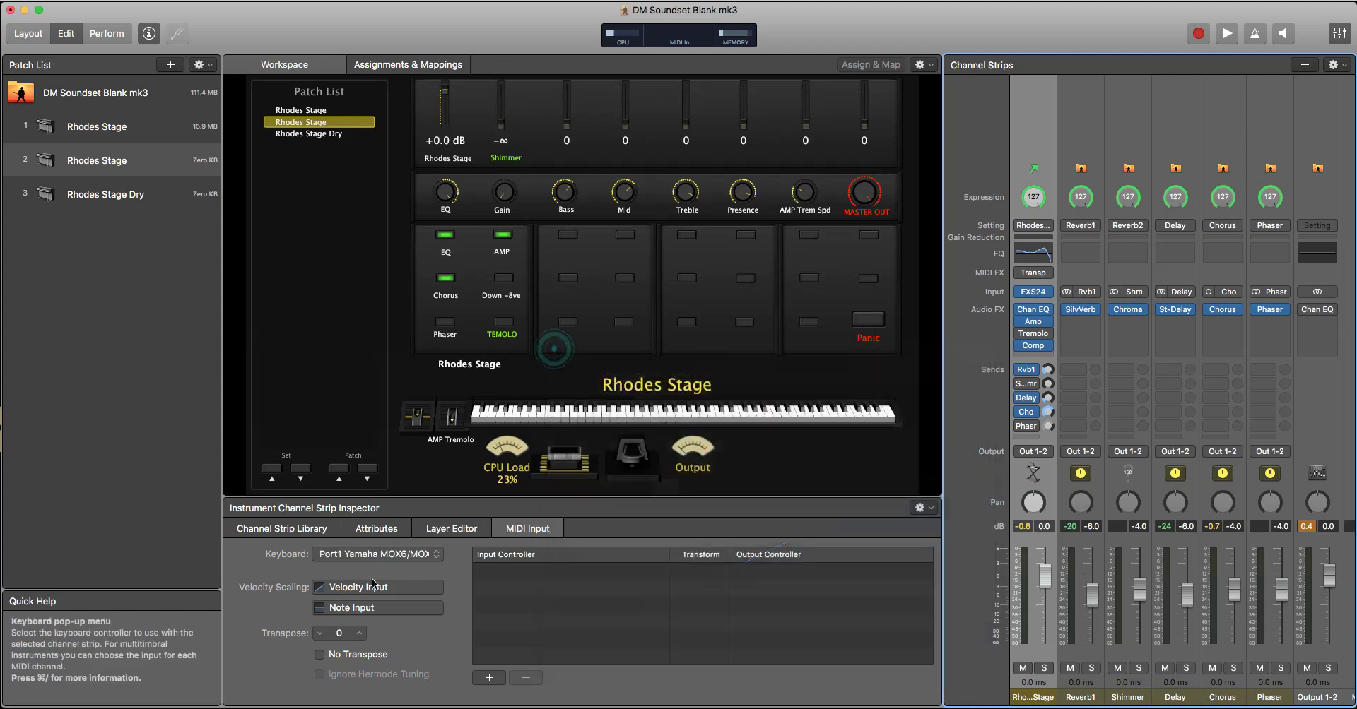
{"action": "left_click", "coordinate": [363, 609]}
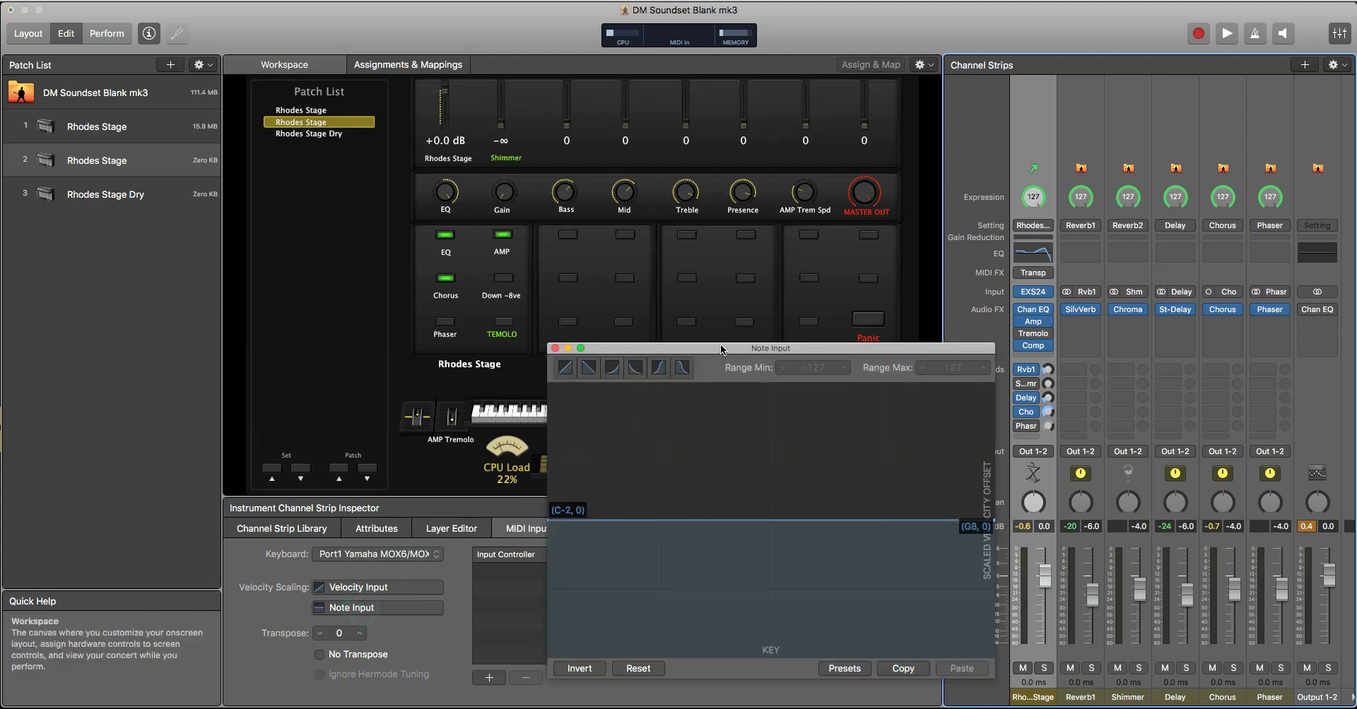
{"action": "left_click_drag", "start_coordinate": [720, 350], "coordinate": [590, 182]}
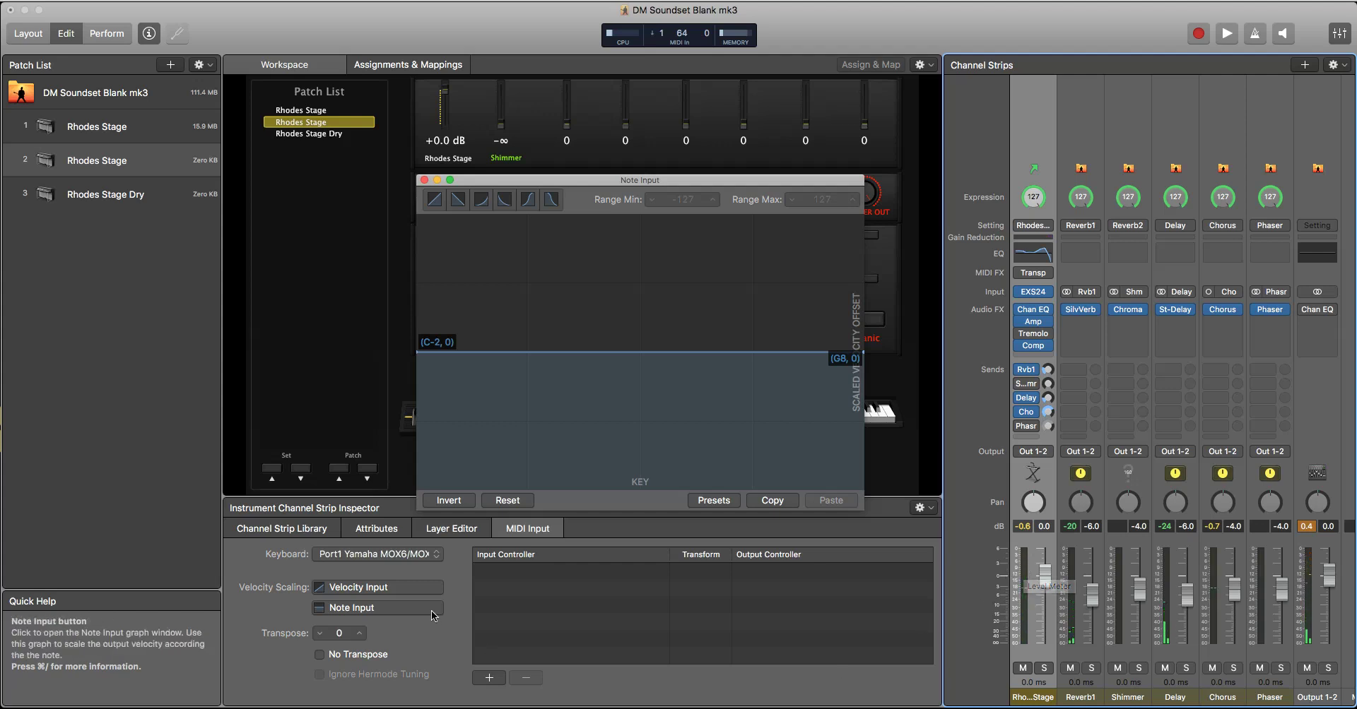
{"action": "left_click", "coordinate": [346, 592]}
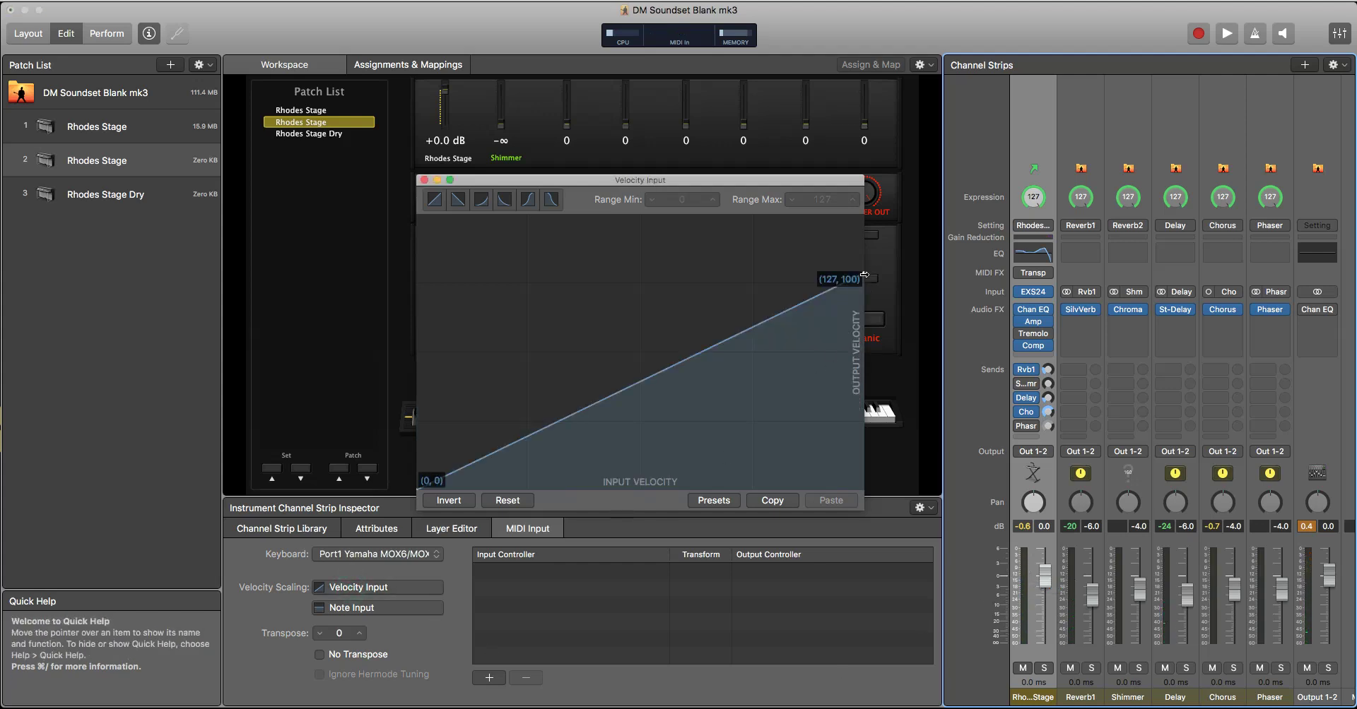
{"action": "left_click_drag", "start_coordinate": [862, 278], "coordinate": [862, 320]}
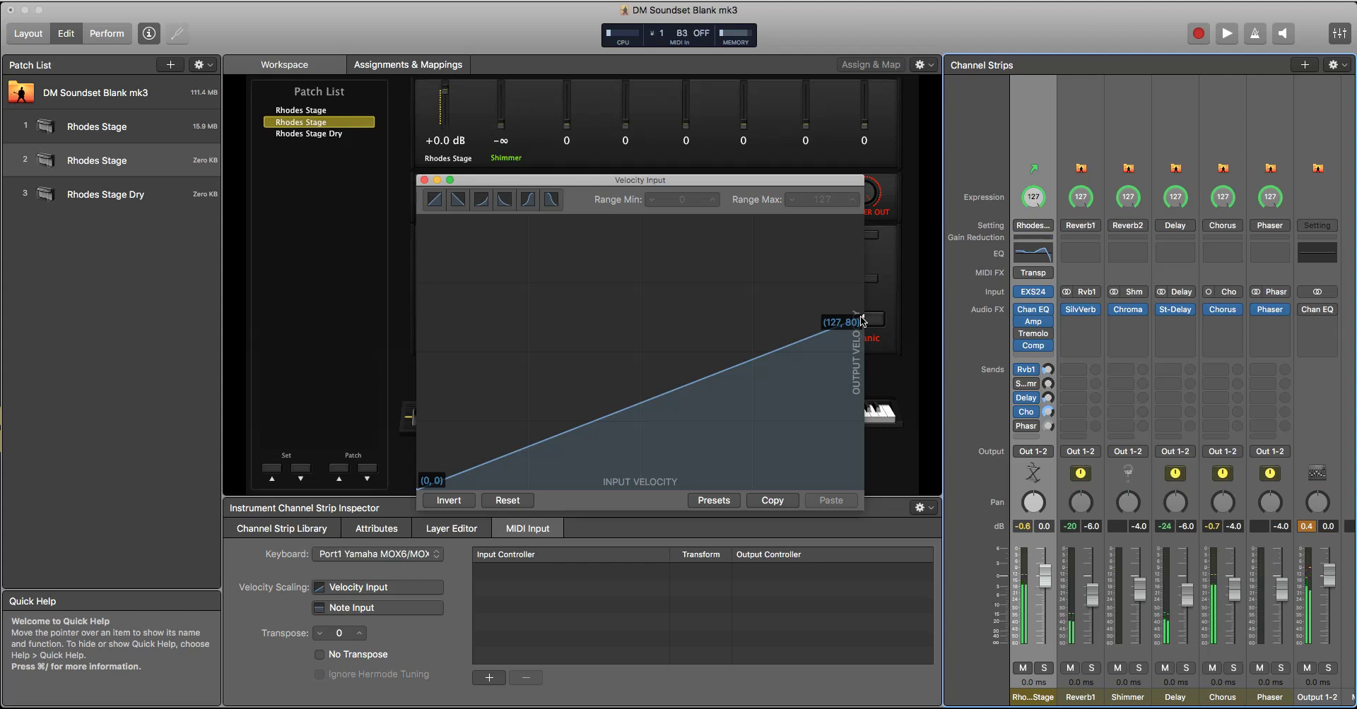
- Raise both Note Input curve endpoints to 24 for a flat offset from C-2 to G8
{"action": "left_click", "coordinate": [424, 181]}
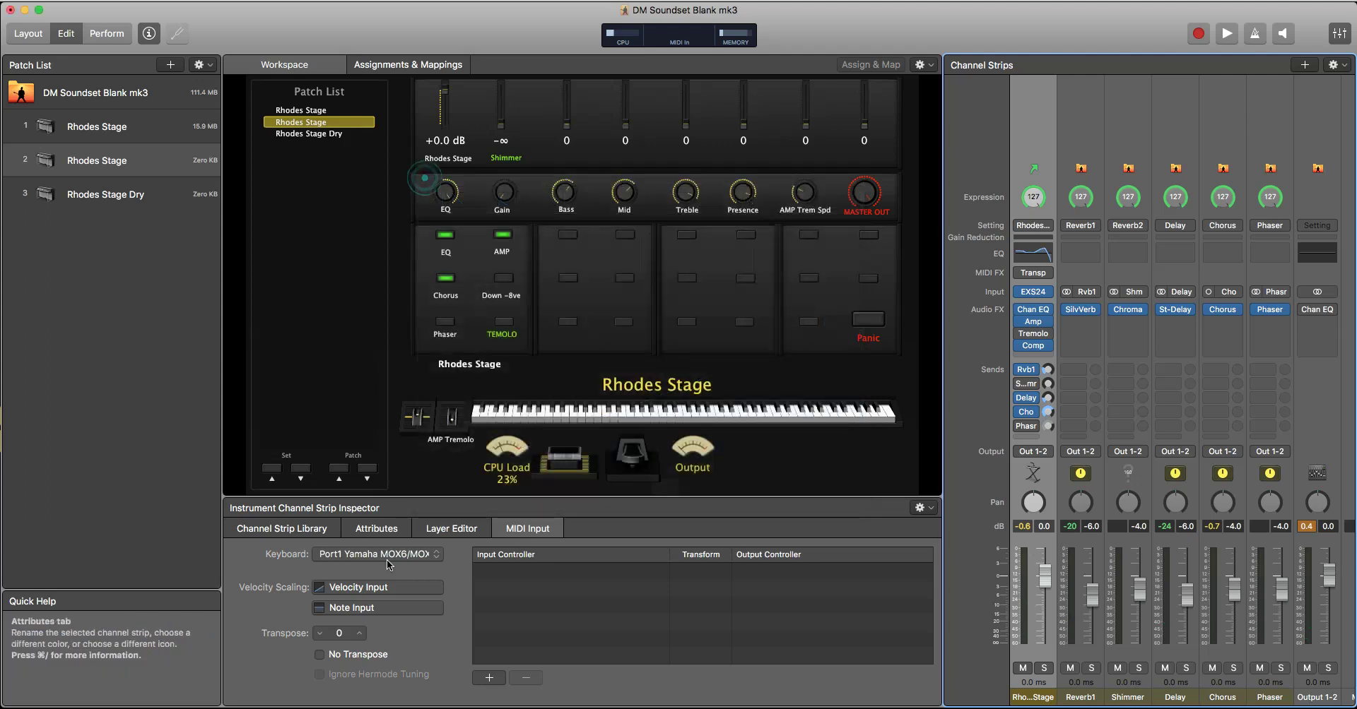
{"action": "left_click", "coordinate": [352, 608]}
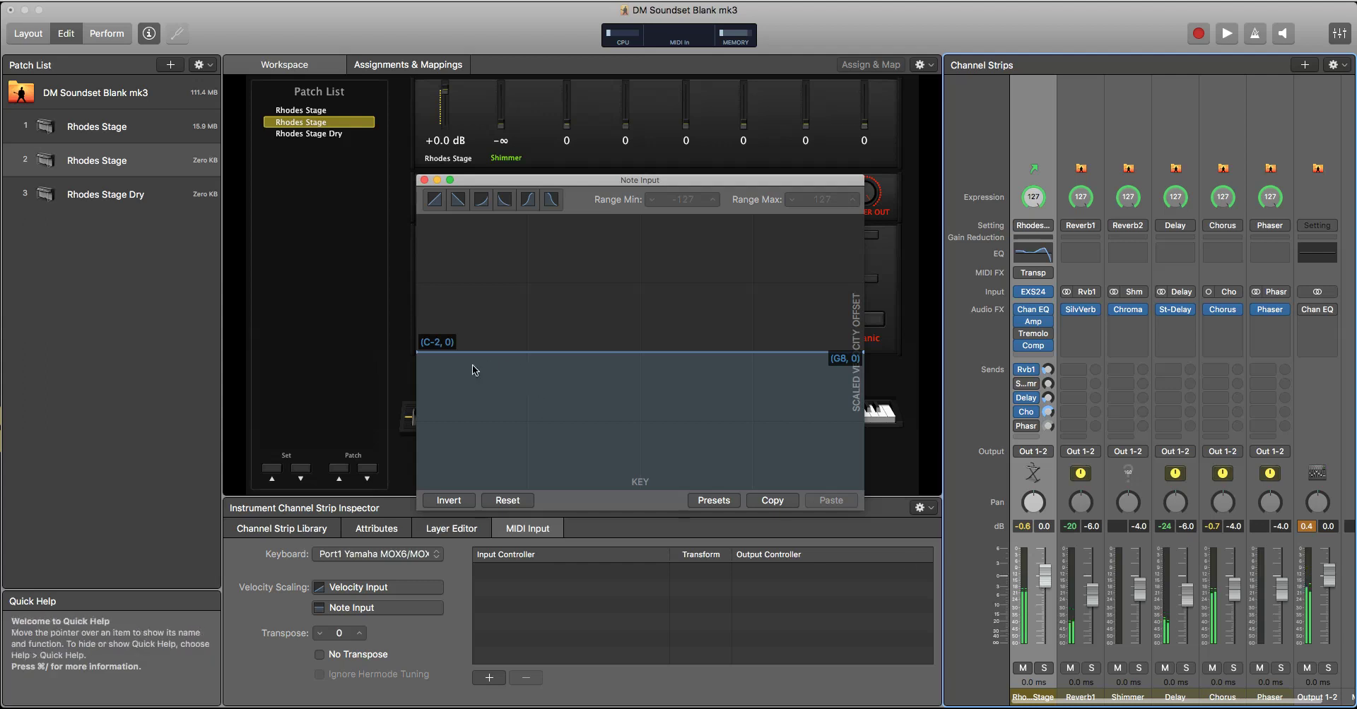
{"action": "left_click_drag", "start_coordinate": [418, 352], "coordinate": [420, 332]}
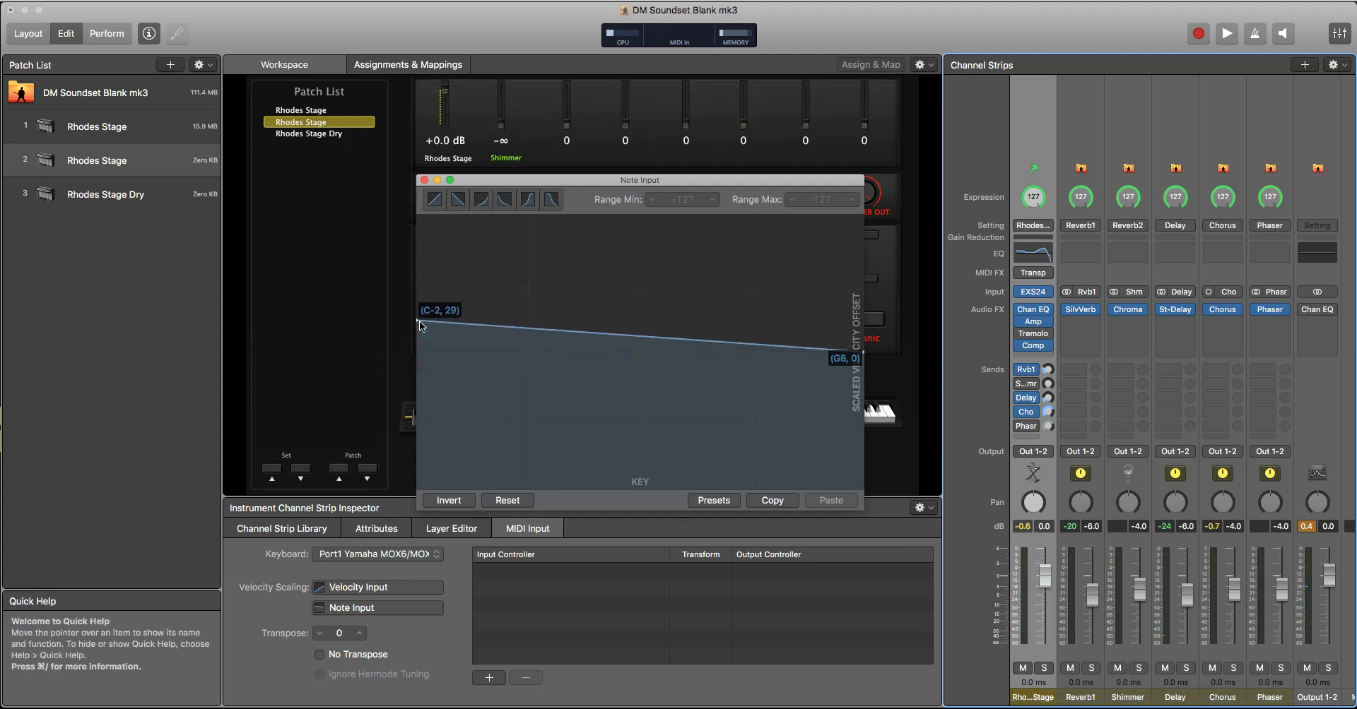
{"action": "left_click_drag", "start_coordinate": [420, 325], "coordinate": [421, 332]}
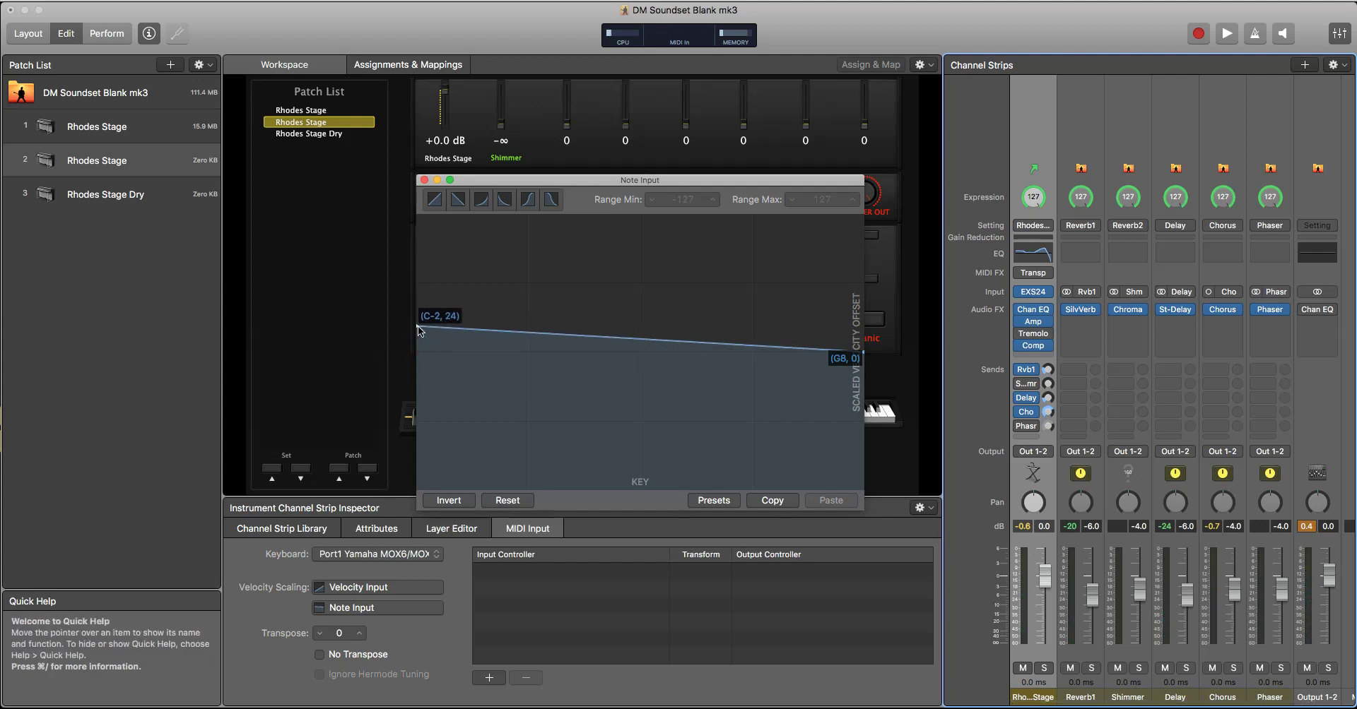
{"action": "left_click", "coordinate": [862, 353]}
{"action": "left_click_drag", "start_coordinate": [863, 355], "coordinate": [863, 330]}
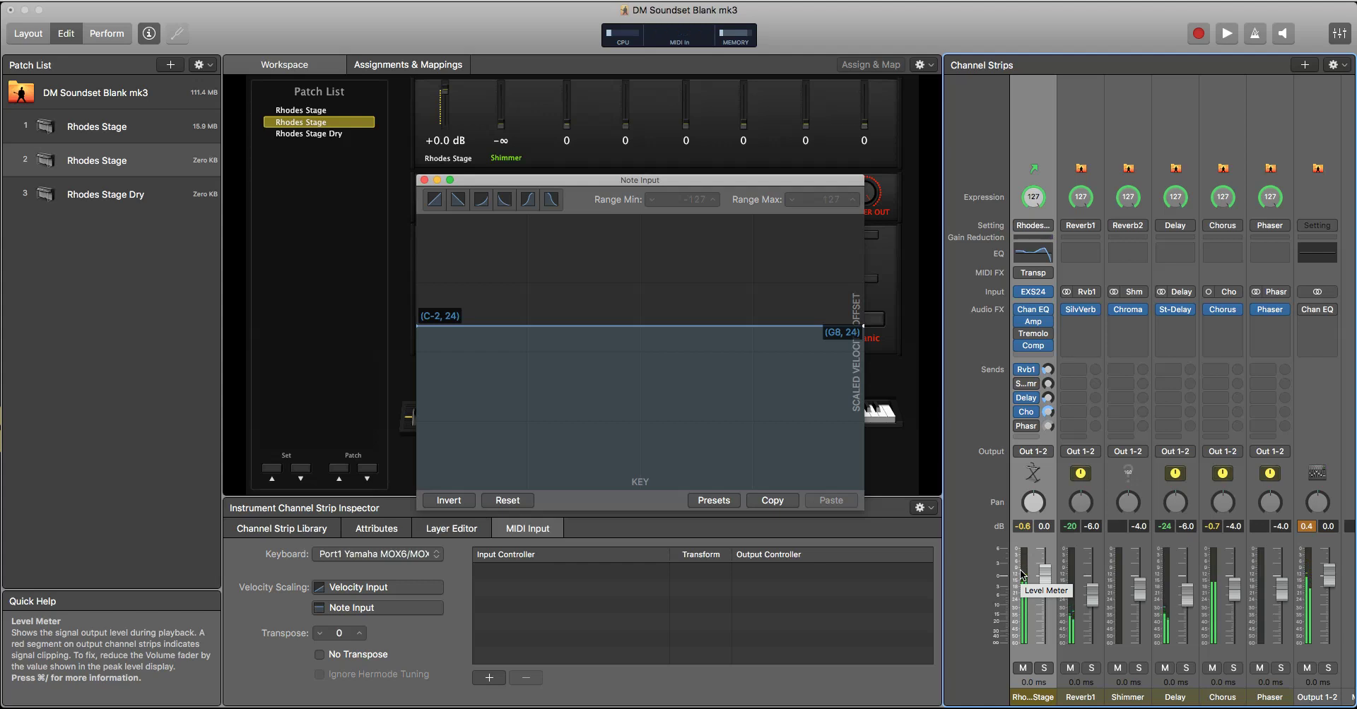
{"action": "left_click", "coordinate": [425, 180]}
- Rename the copied second patch to 'Rhodes Stage Bright'
{"action": "key", "text": "ctrl+Up"}
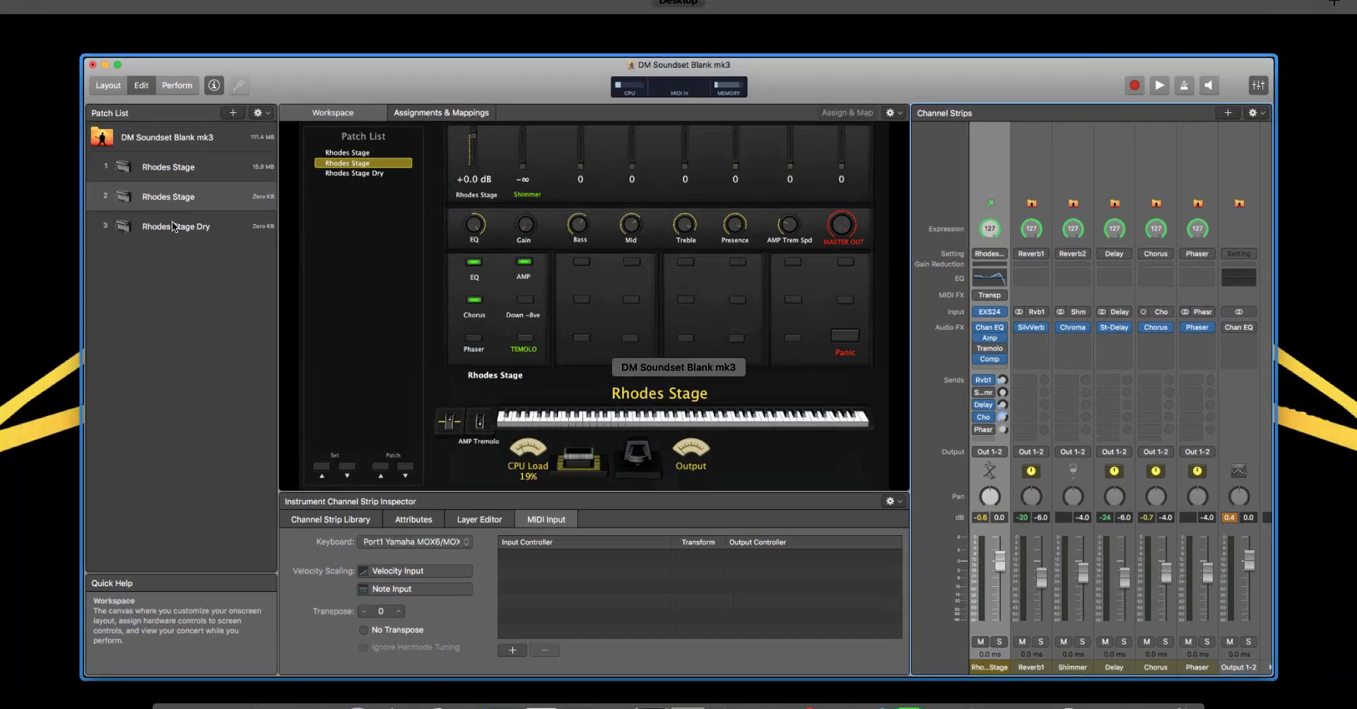
{"action": "left_click", "coordinate": [178, 283]}
{"action": "left_click", "coordinate": [131, 164]}
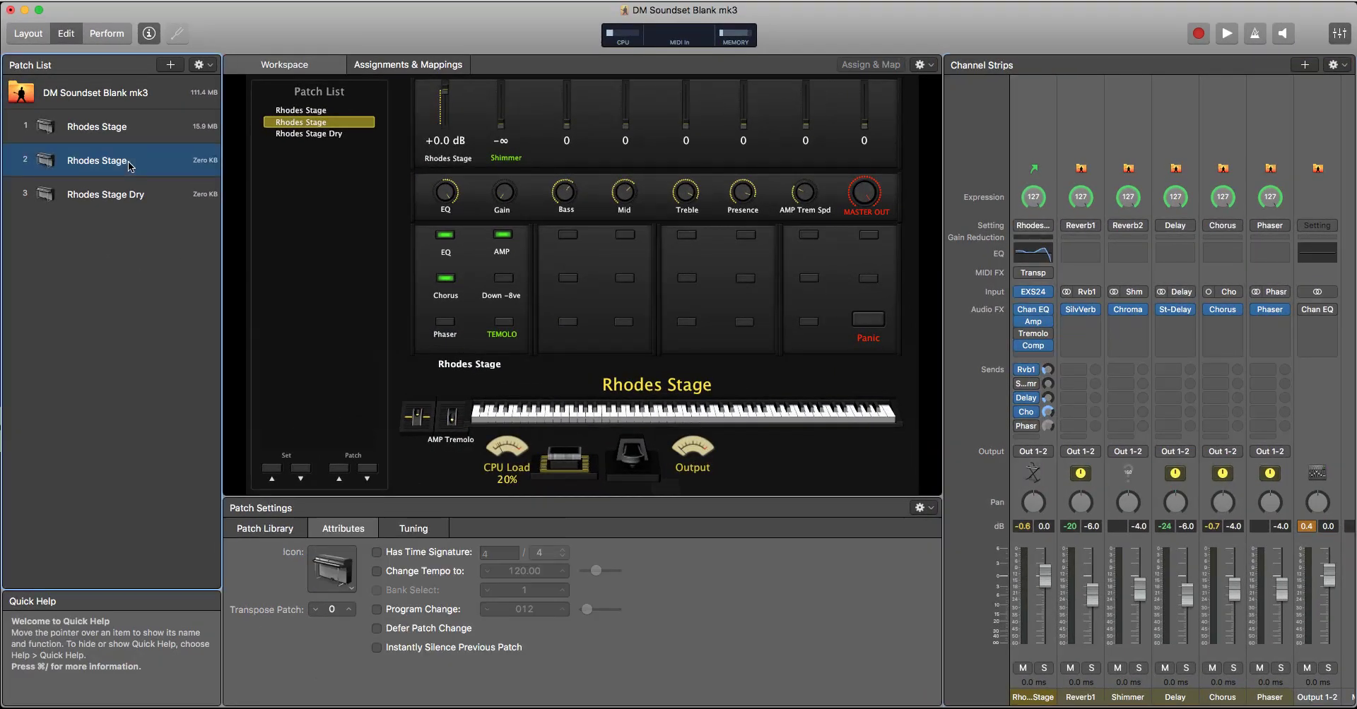
{"action": "left_click", "coordinate": [130, 164]}
{"action": "left_click", "coordinate": [138, 162]}
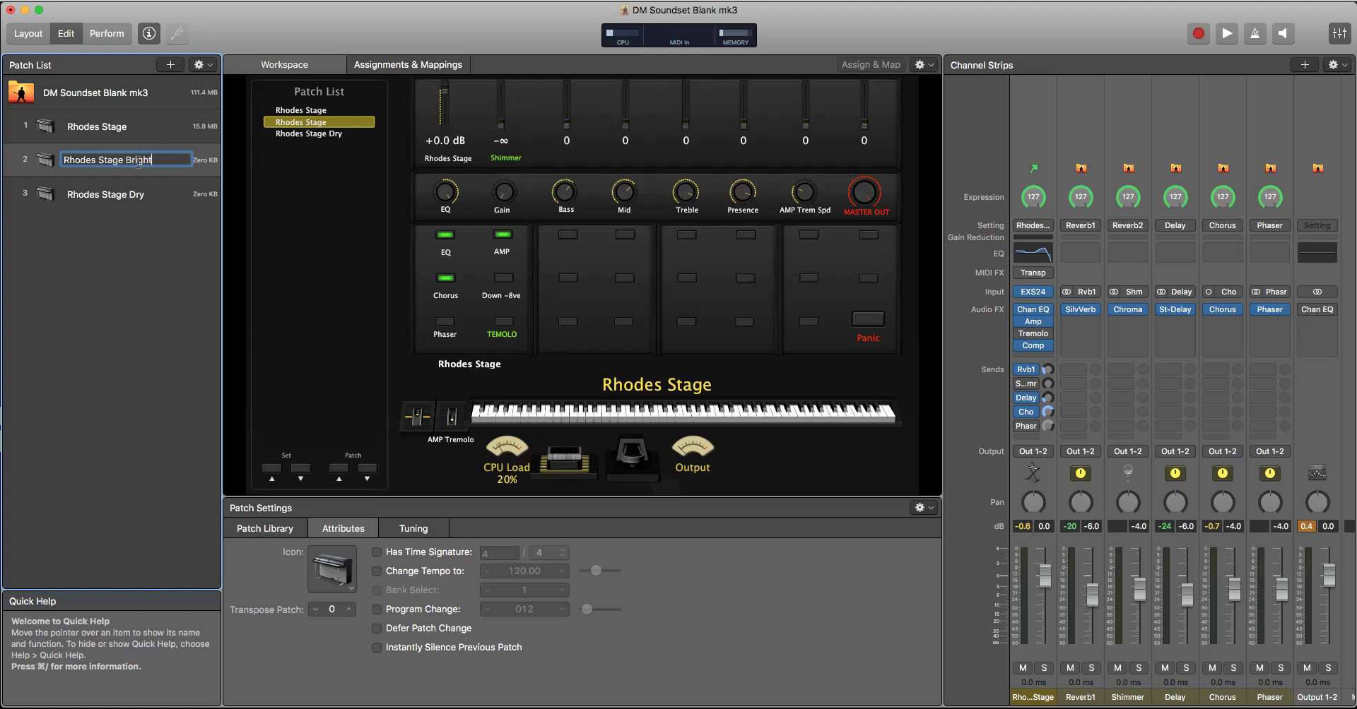
{"action": "key", "text": "Return"}
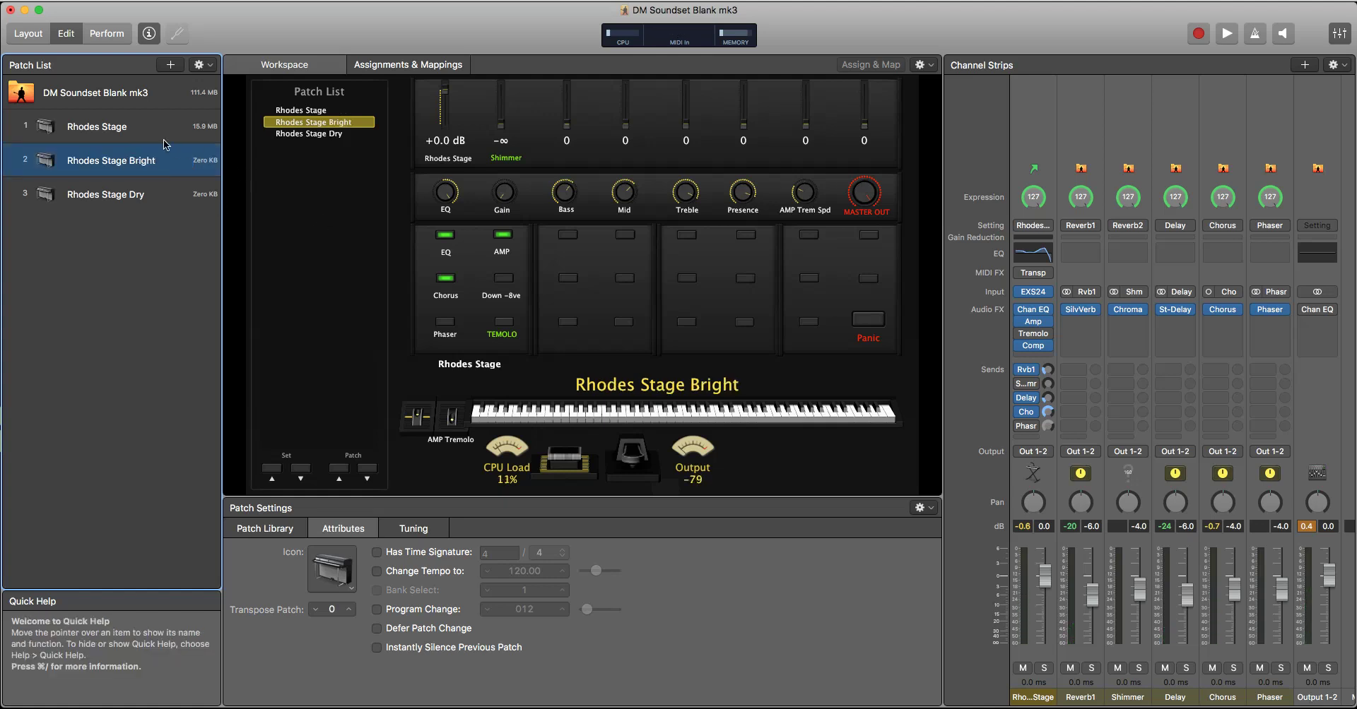
- Switch between Rhodes Stage and Rhodes Stage Bright, then select the Bass knob
{"action": "left_click", "coordinate": [130, 130]}
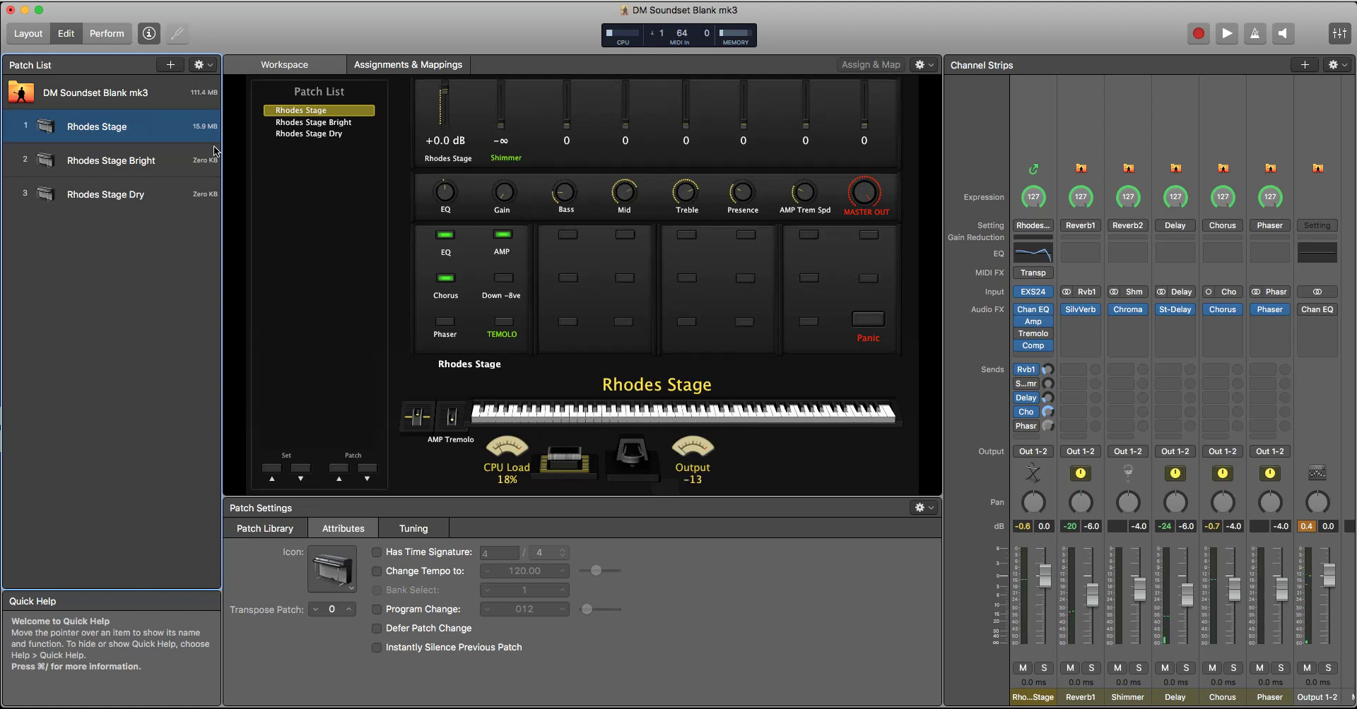
{"action": "left_click", "coordinate": [138, 164]}
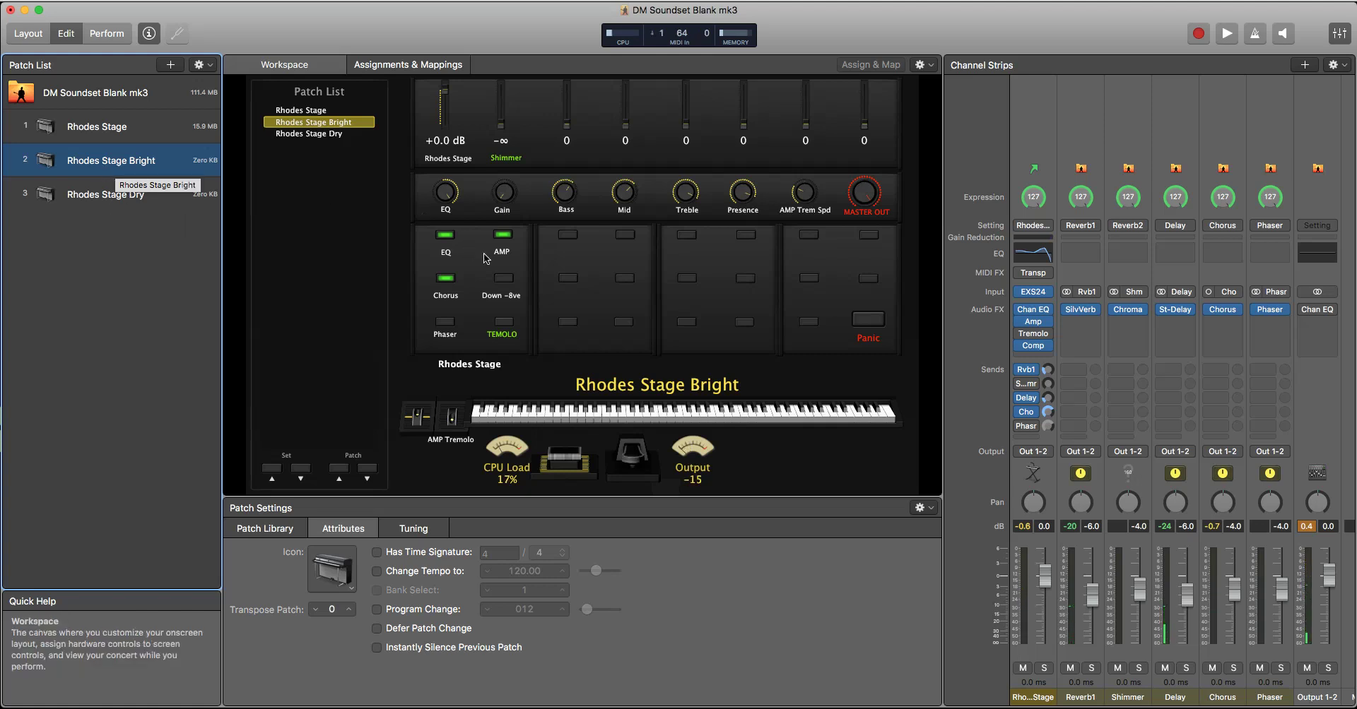
{"action": "left_click", "coordinate": [565, 192]}
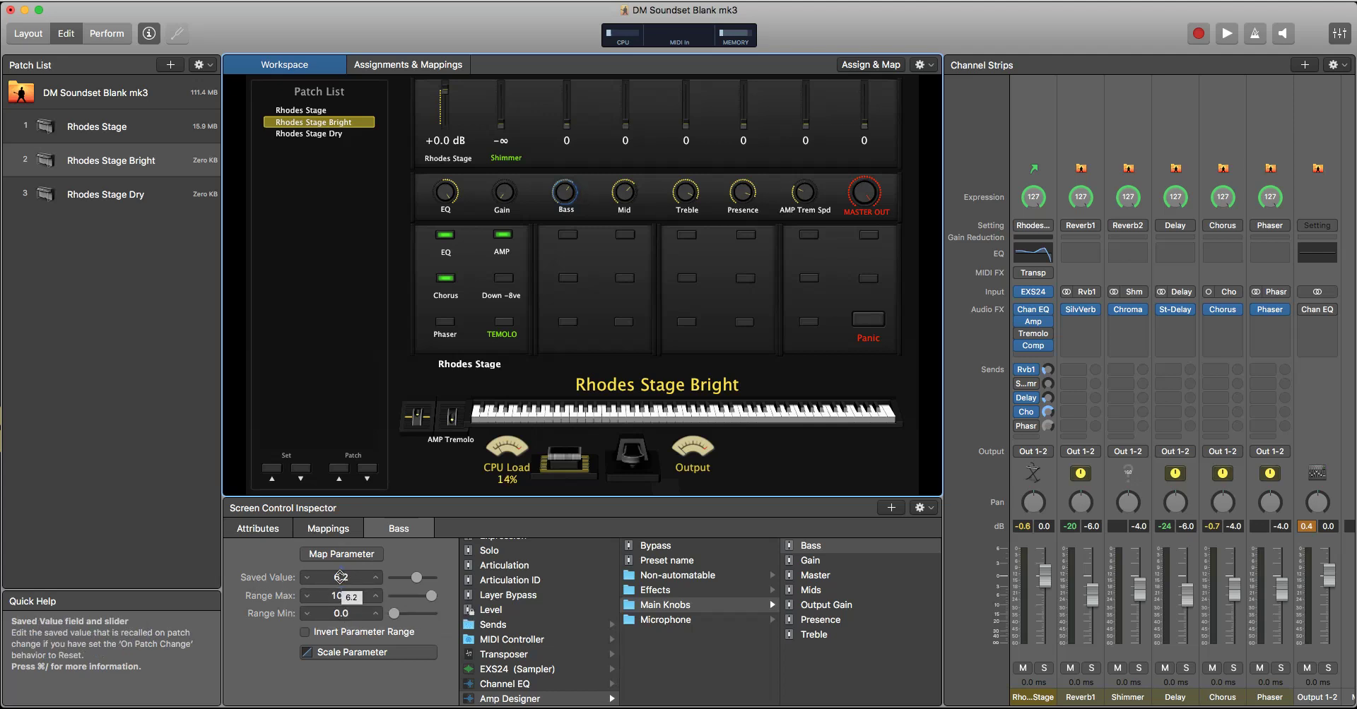
- Select Rhodes Stage and drag its Shimmer fader to -7.4 dB
{"action": "left_click", "coordinate": [133, 130]}
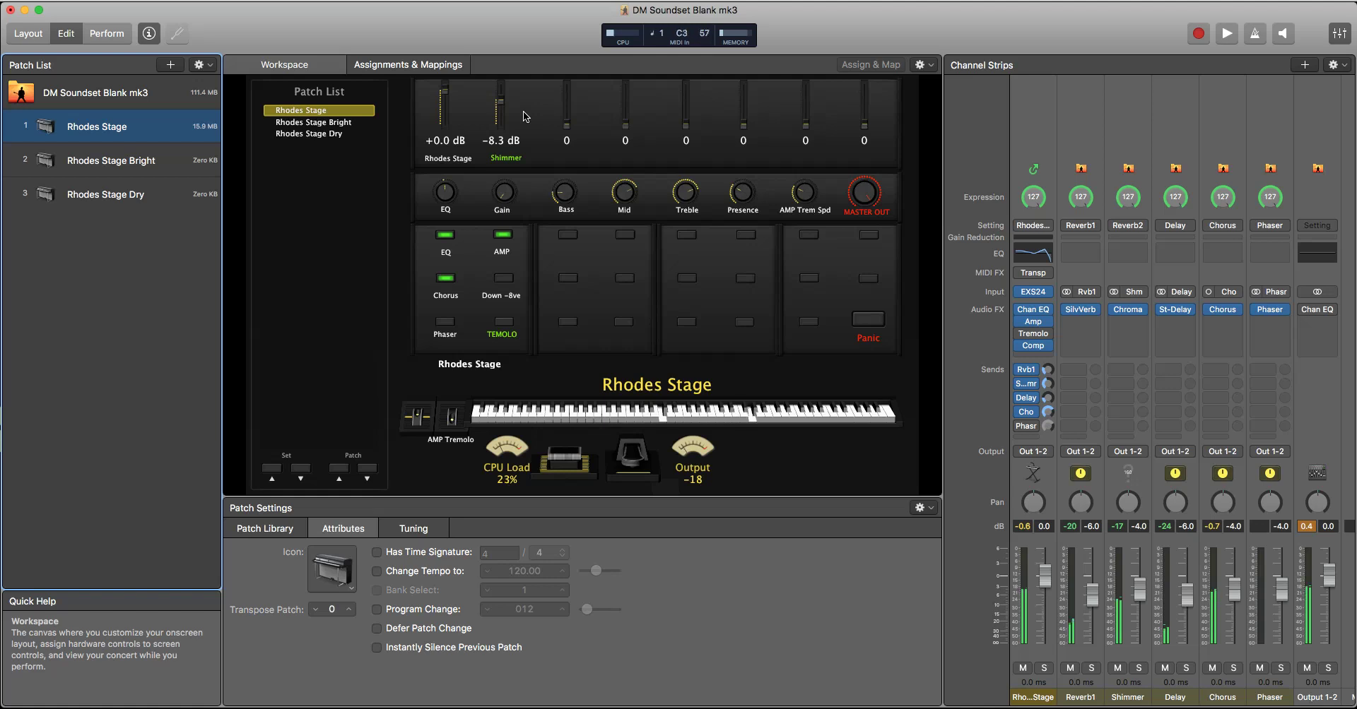
{"action": "left_click_drag", "start_coordinate": [502, 114], "coordinate": [505, 119]}
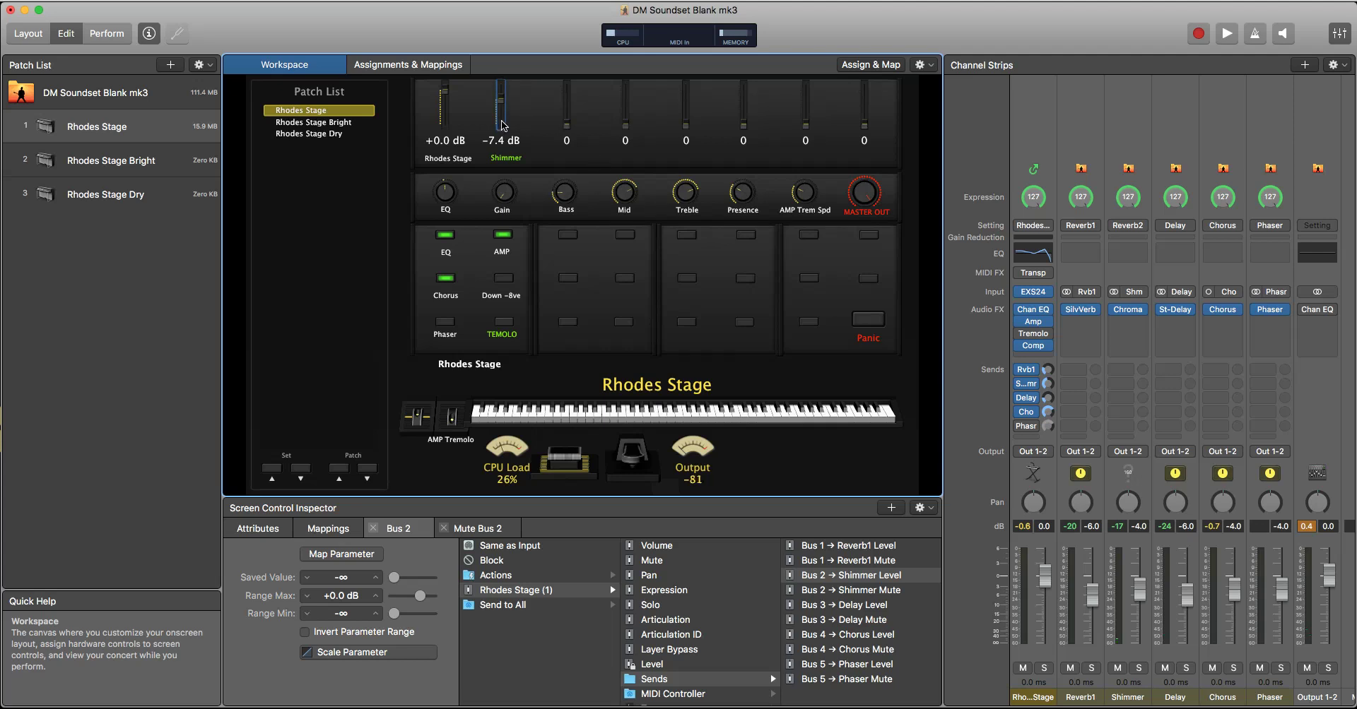
- Store -7.4 dB as Rhodes Stage's Shimmer saved value and recheck the fader mapping
{"action": "left_click", "coordinate": [932, 509]}
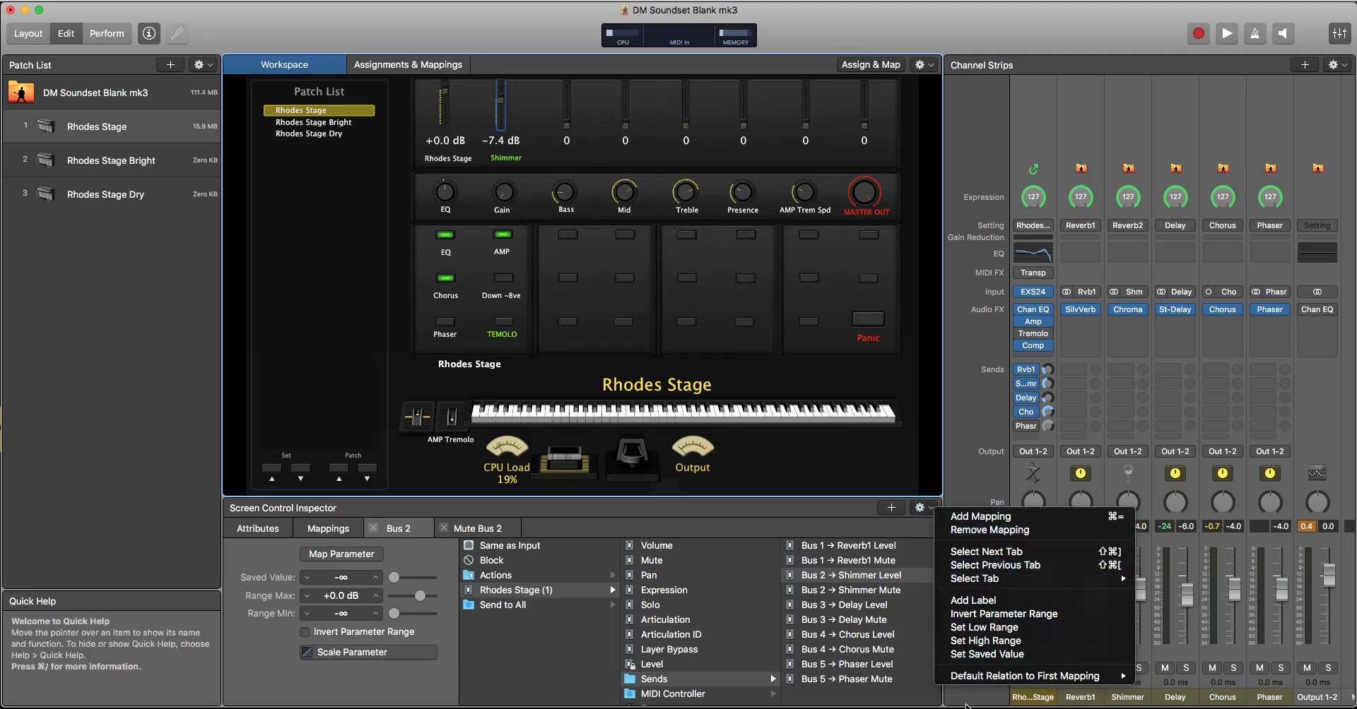
{"action": "left_click", "coordinate": [984, 657]}
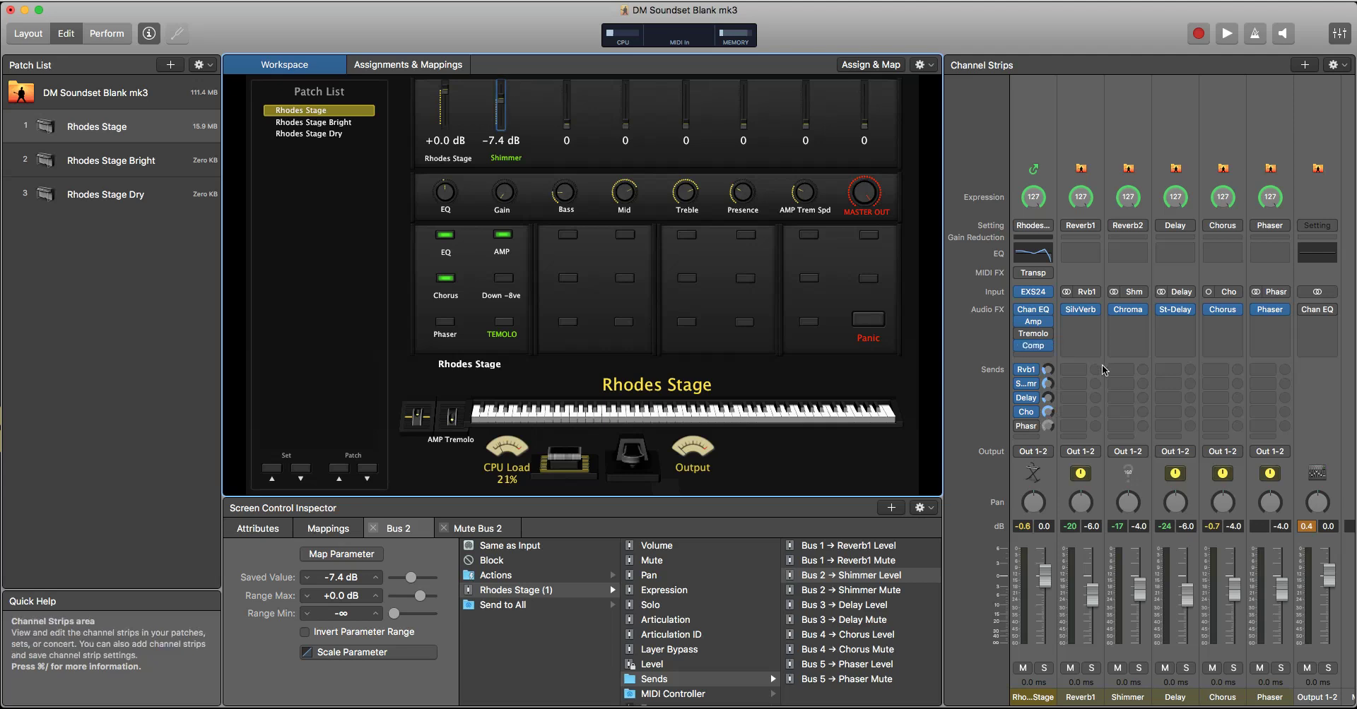
{"action": "mouse_move", "coordinate": [1034, 388]}
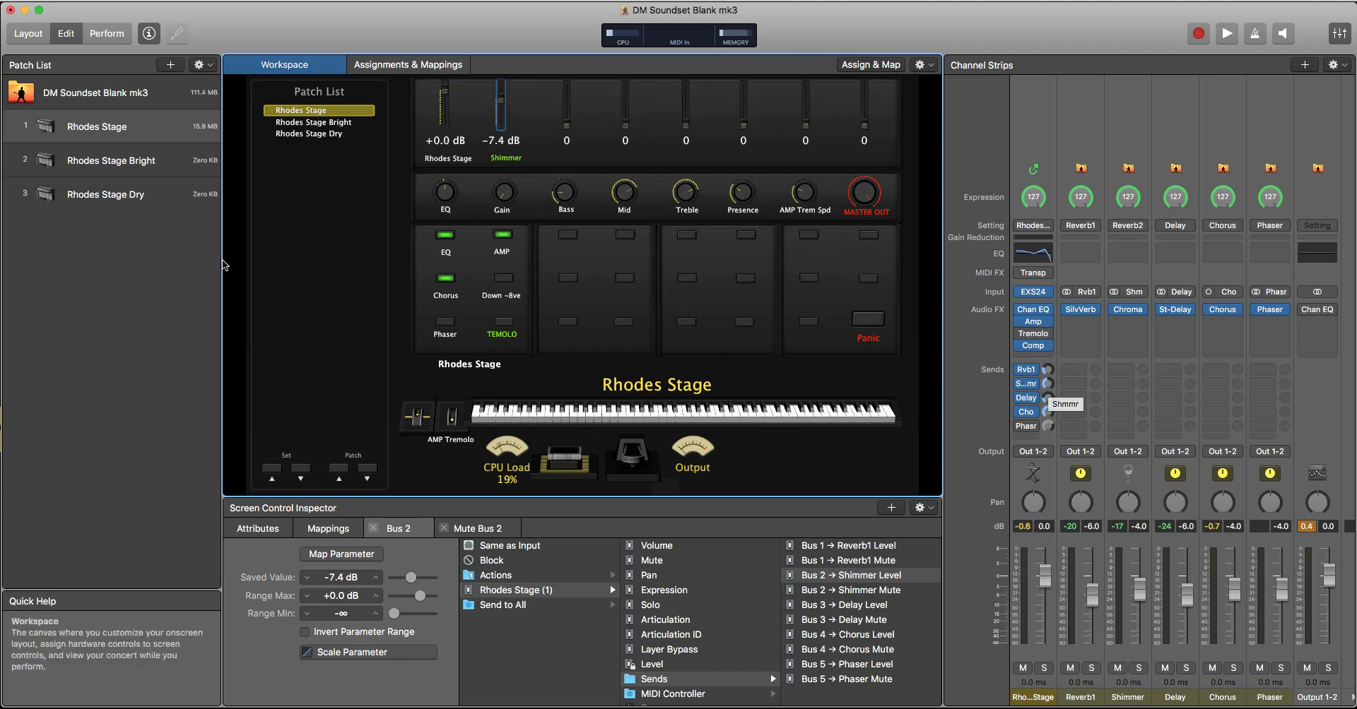
{"action": "left_click", "coordinate": [138, 163]}
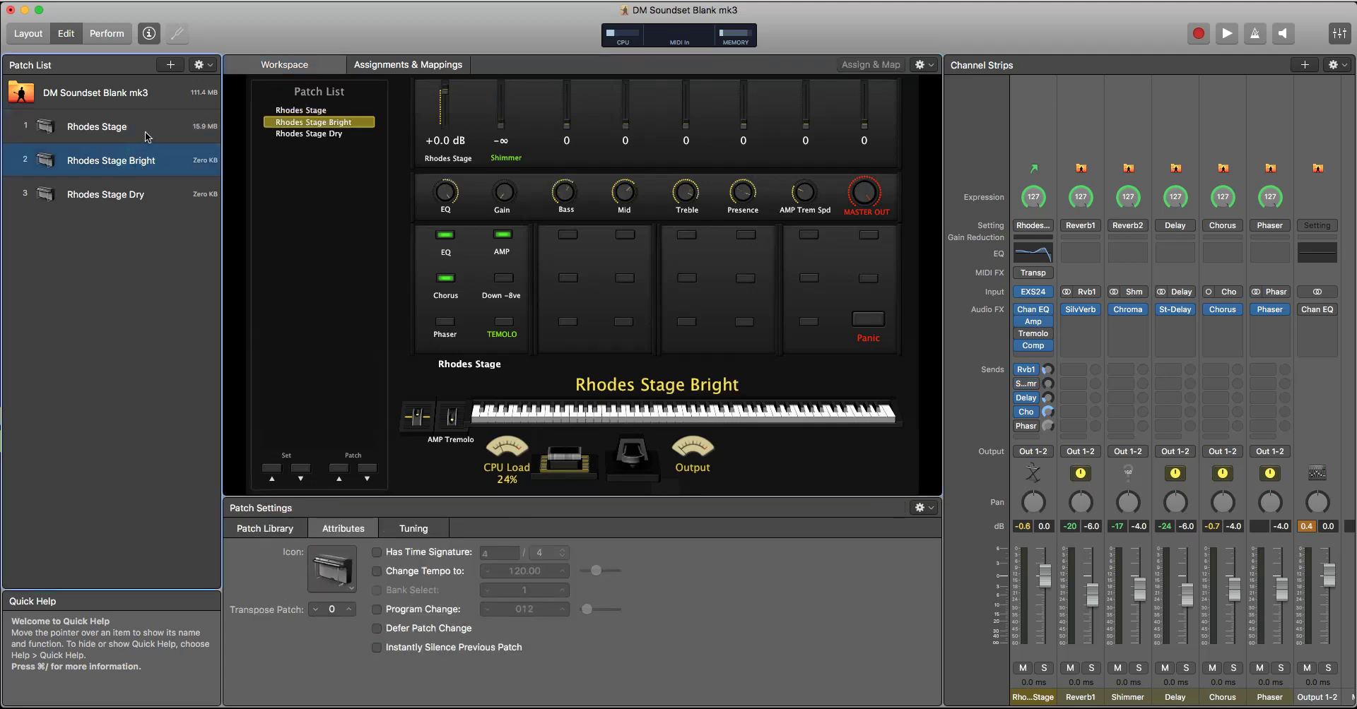
{"action": "left_click", "coordinate": [147, 134]}
{"action": "left_click", "coordinate": [503, 105]}
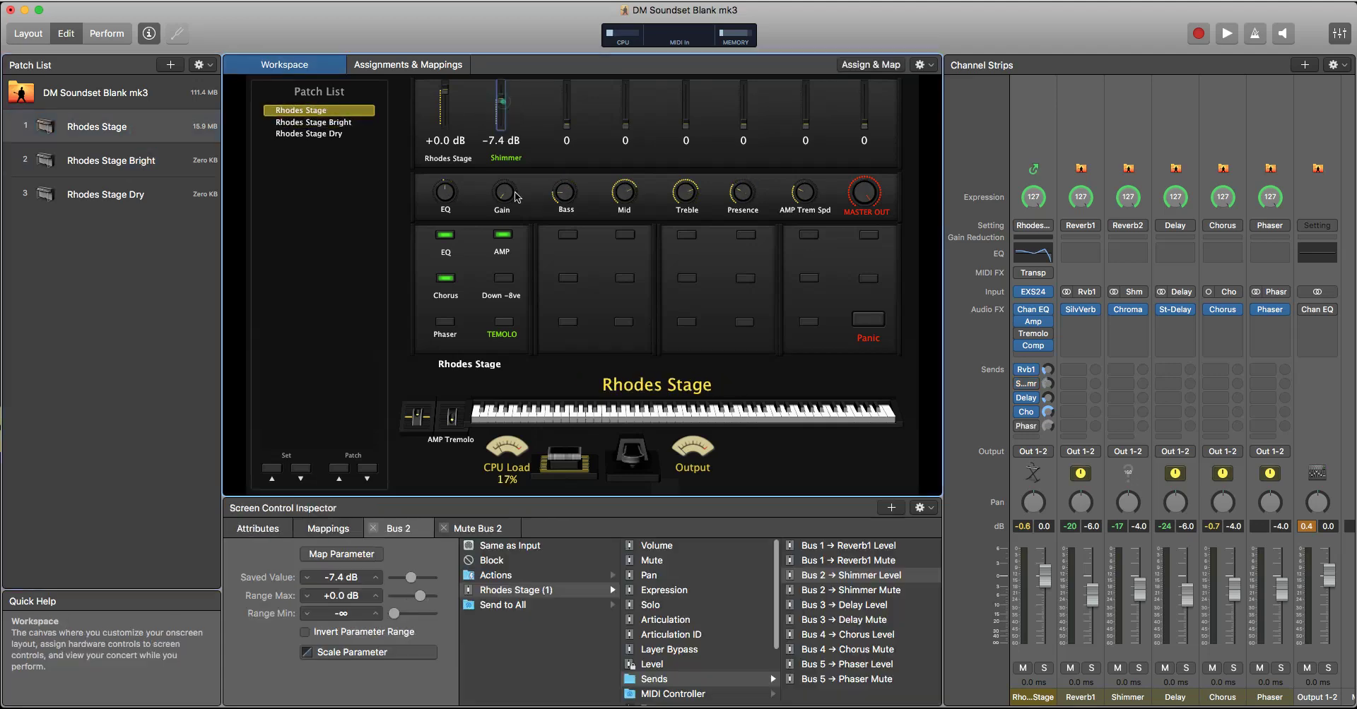
- In Rhodes Stage Bright, store -5.8 dB as the Shimmer saved value
{"action": "key", "text": "Down"}
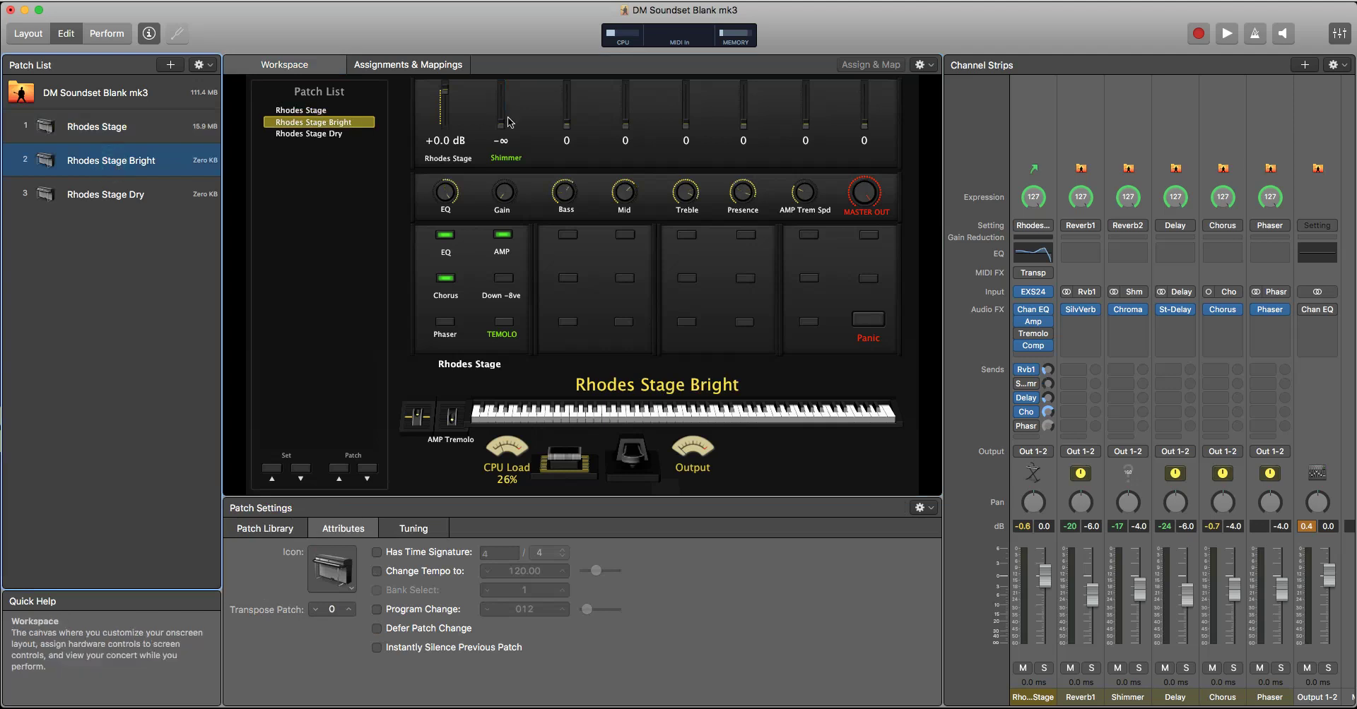
{"action": "left_click", "coordinate": [504, 126]}
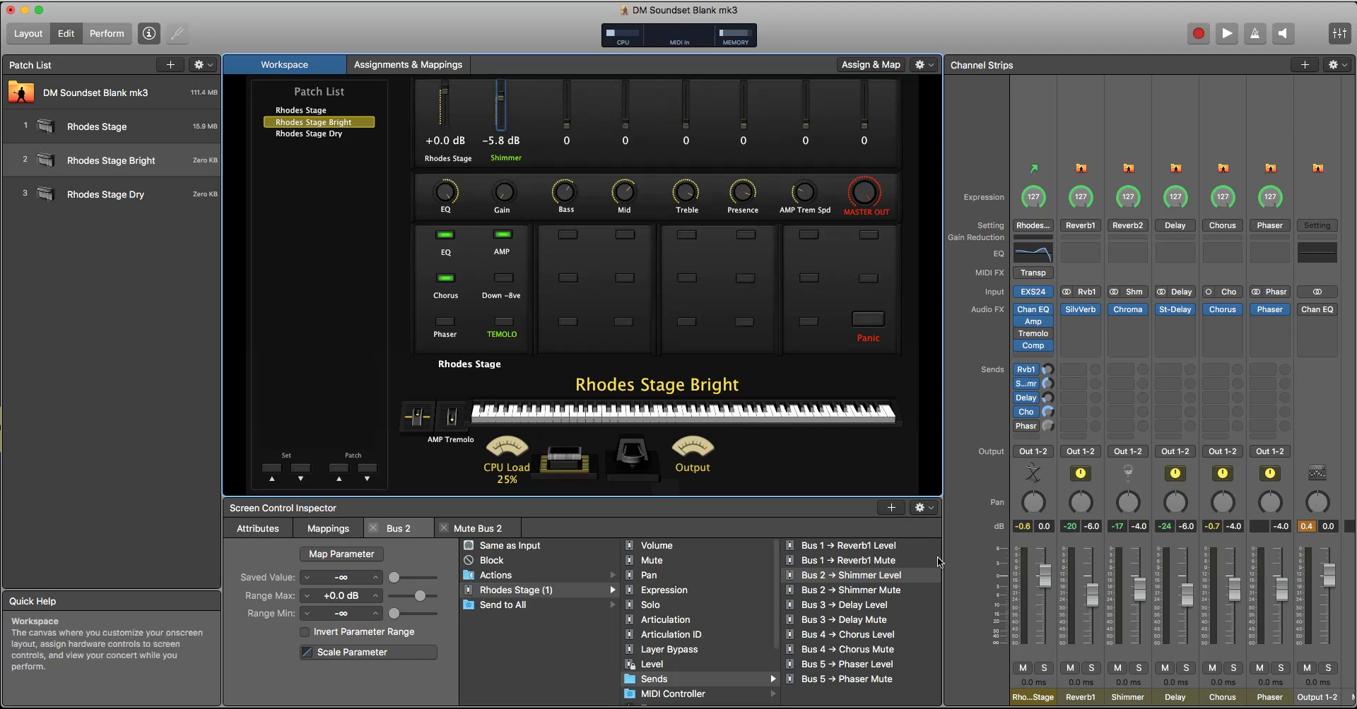
{"action": "left_click", "coordinate": [922, 508]}
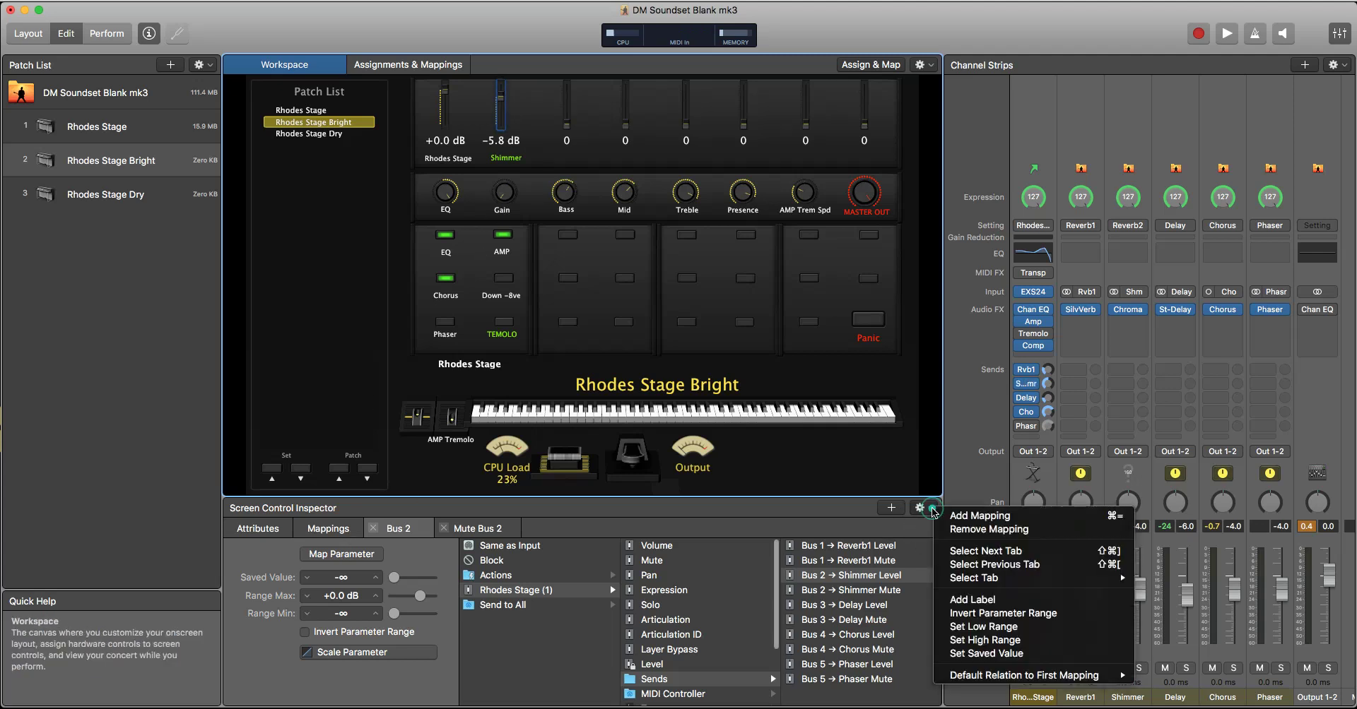
{"action": "left_click", "coordinate": [971, 654]}
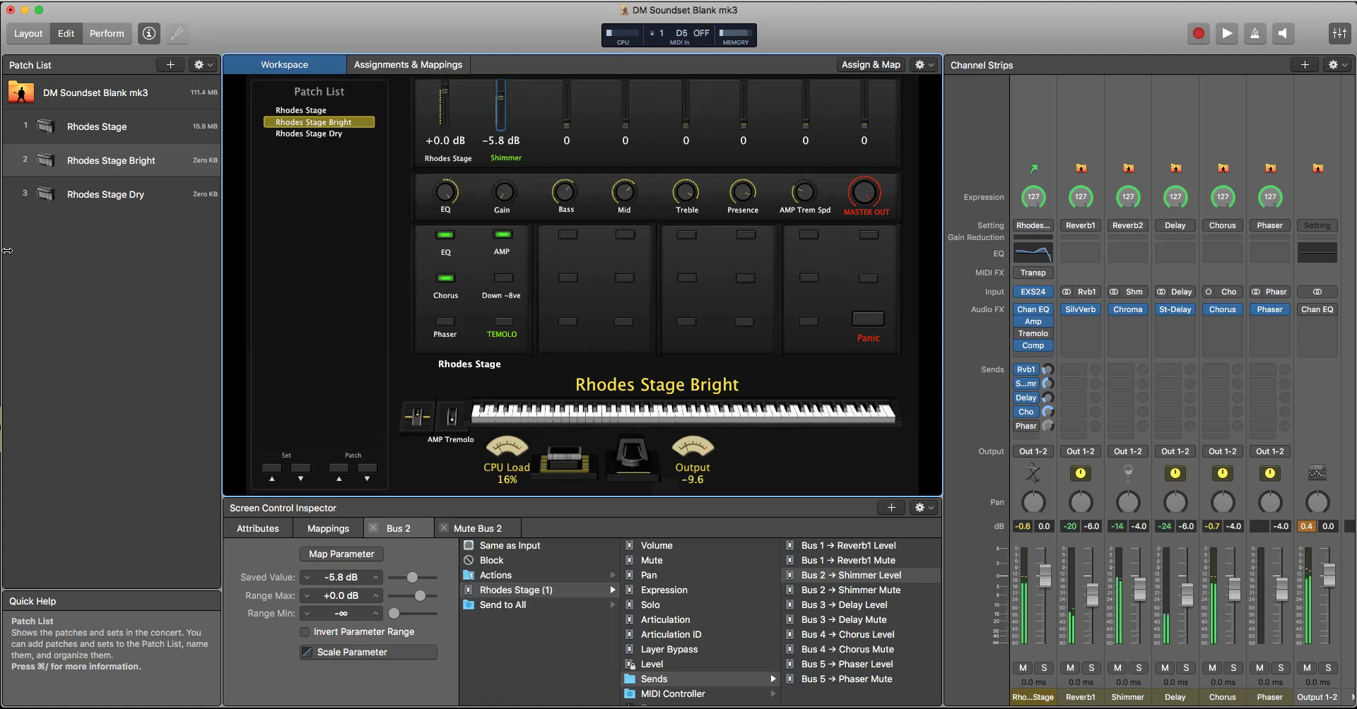
{"action": "left_click", "coordinate": [1042, 128]}
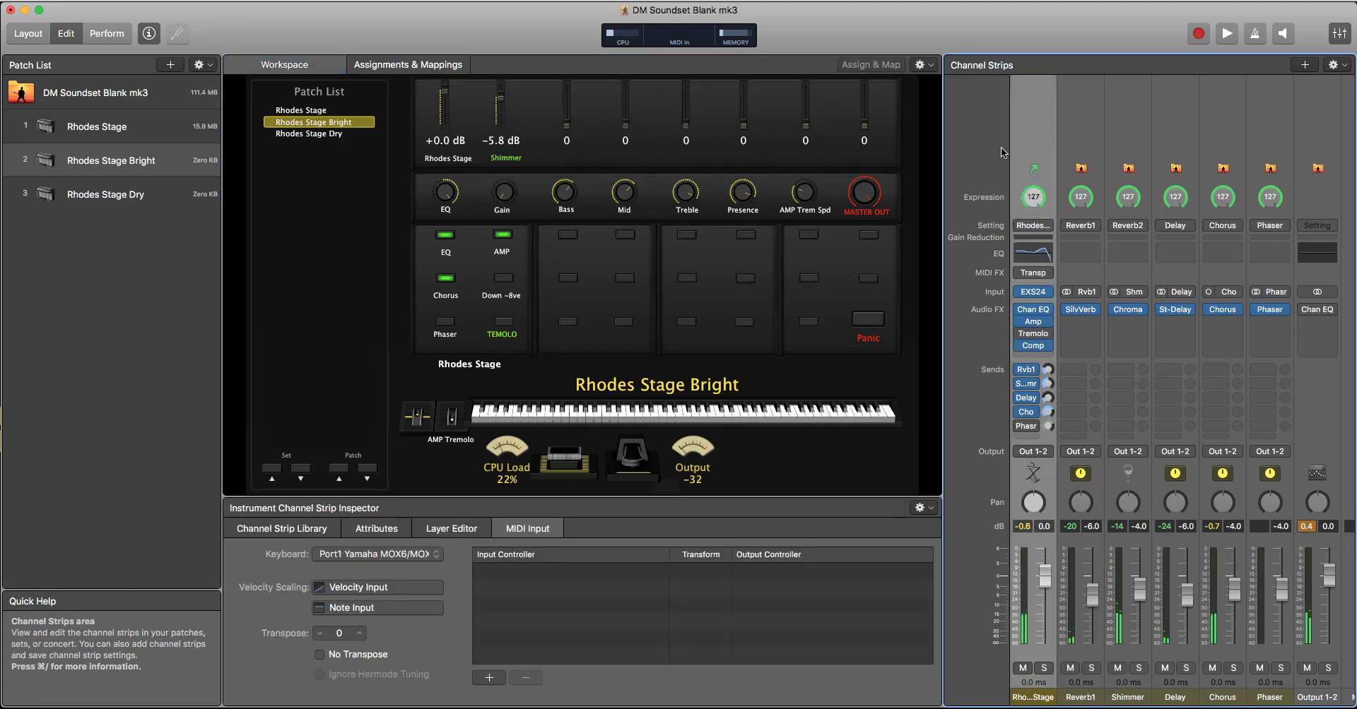
- Pull Rhodes Stage's Shimmer fader to -∞, save it, then reselect Rhodes Stage Bright
{"action": "left_click", "coordinate": [126, 253]}
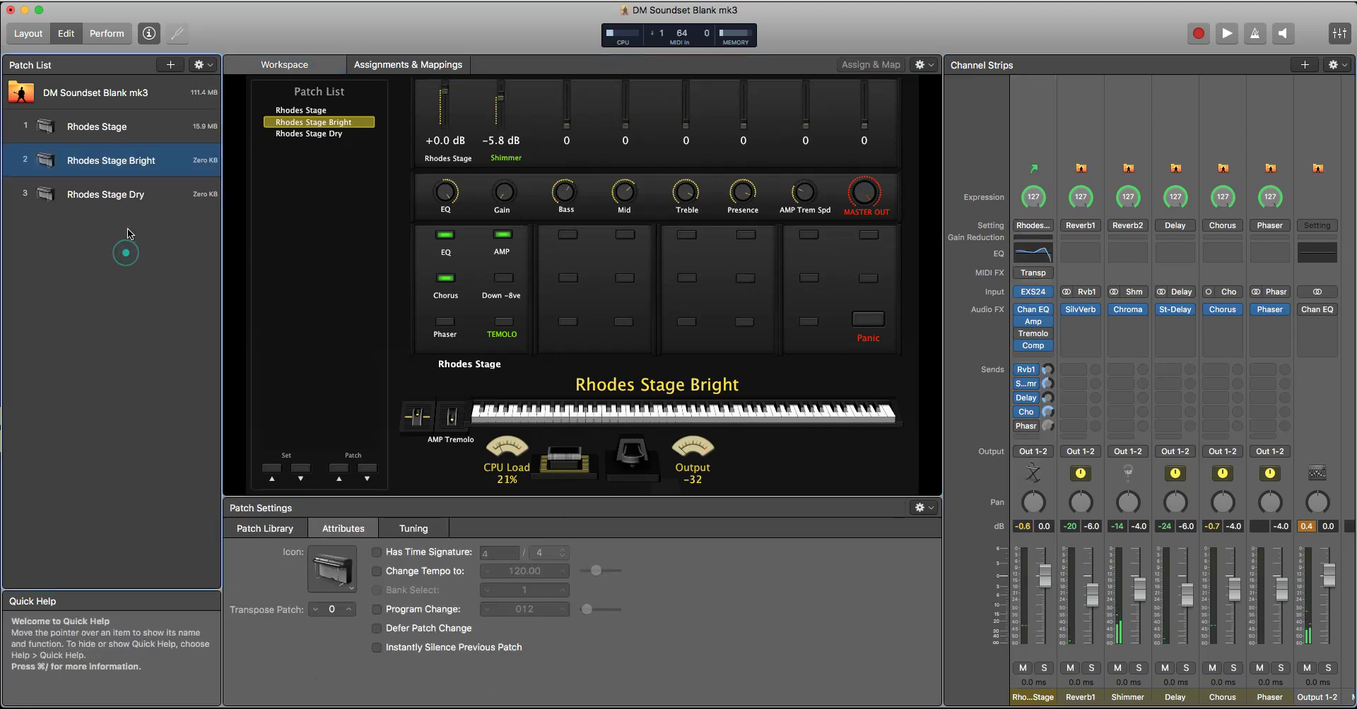
{"action": "left_click", "coordinate": [129, 131]}
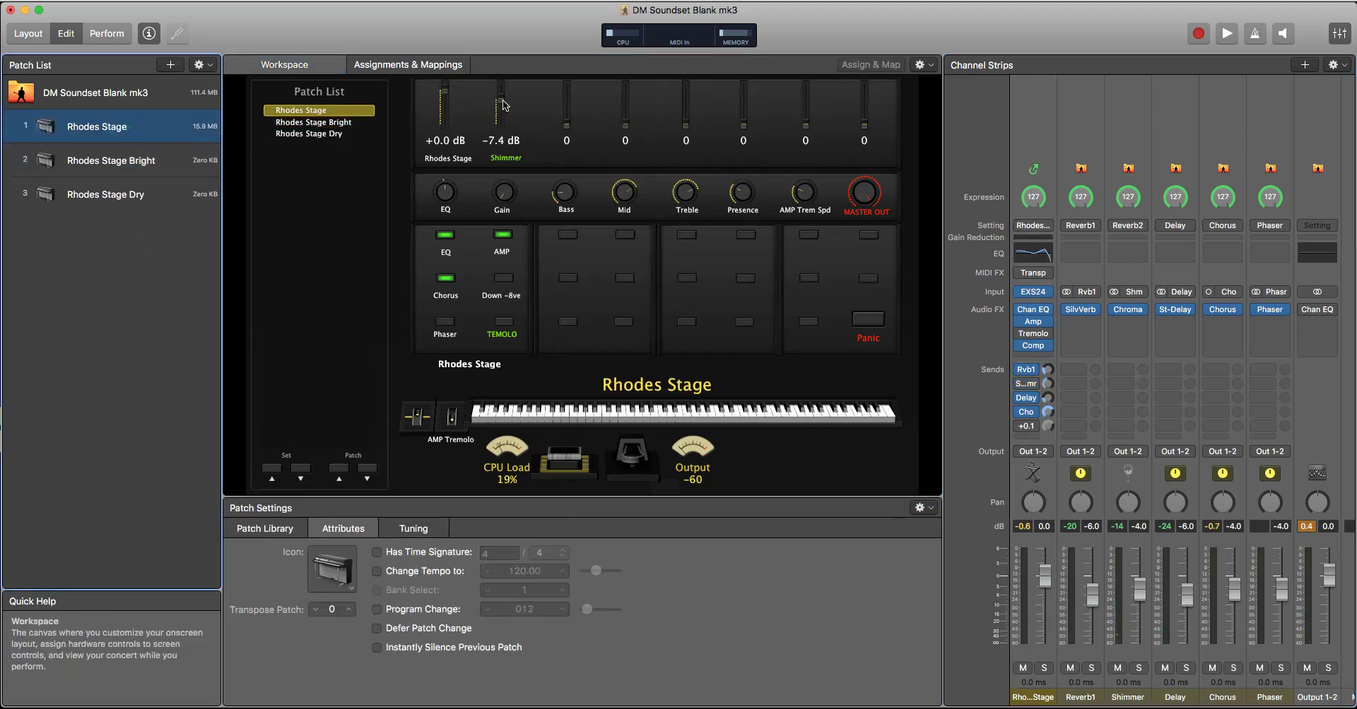
{"action": "left_click_drag", "start_coordinate": [503, 104], "coordinate": [503, 279]}
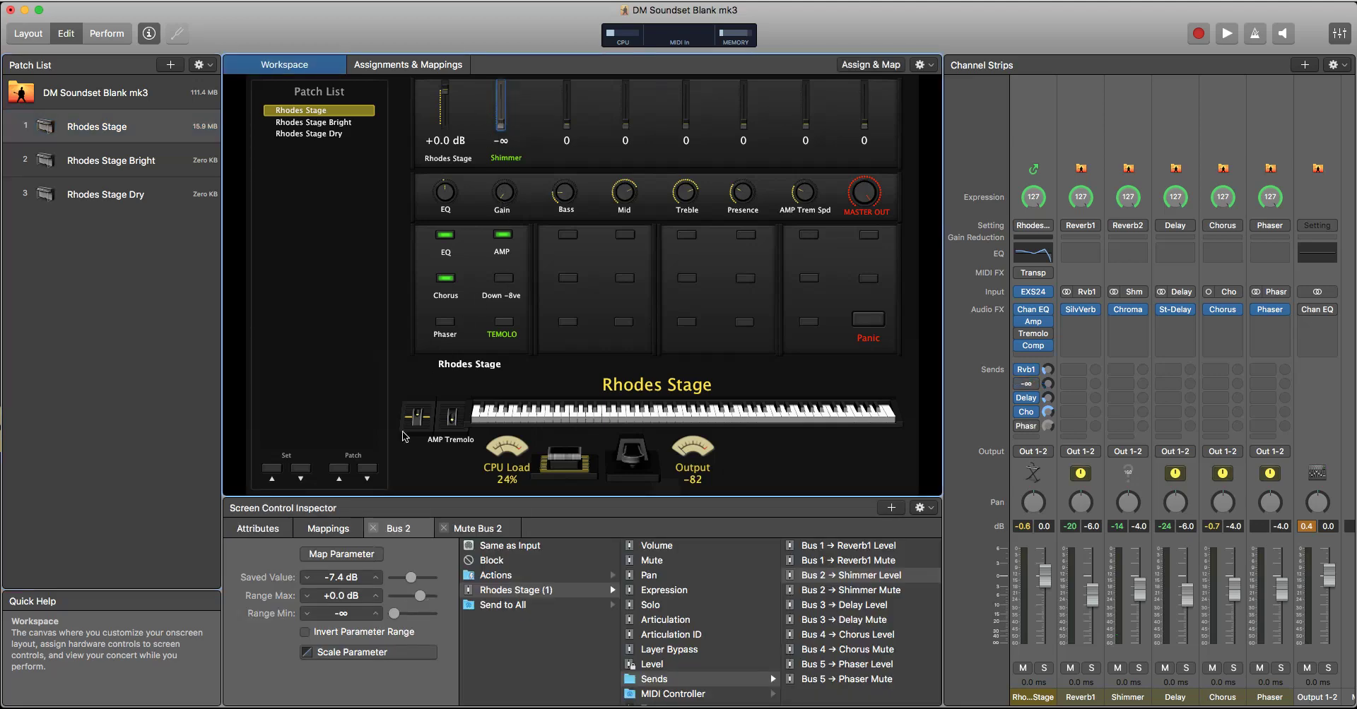
{"action": "left_click", "coordinate": [922, 509]}
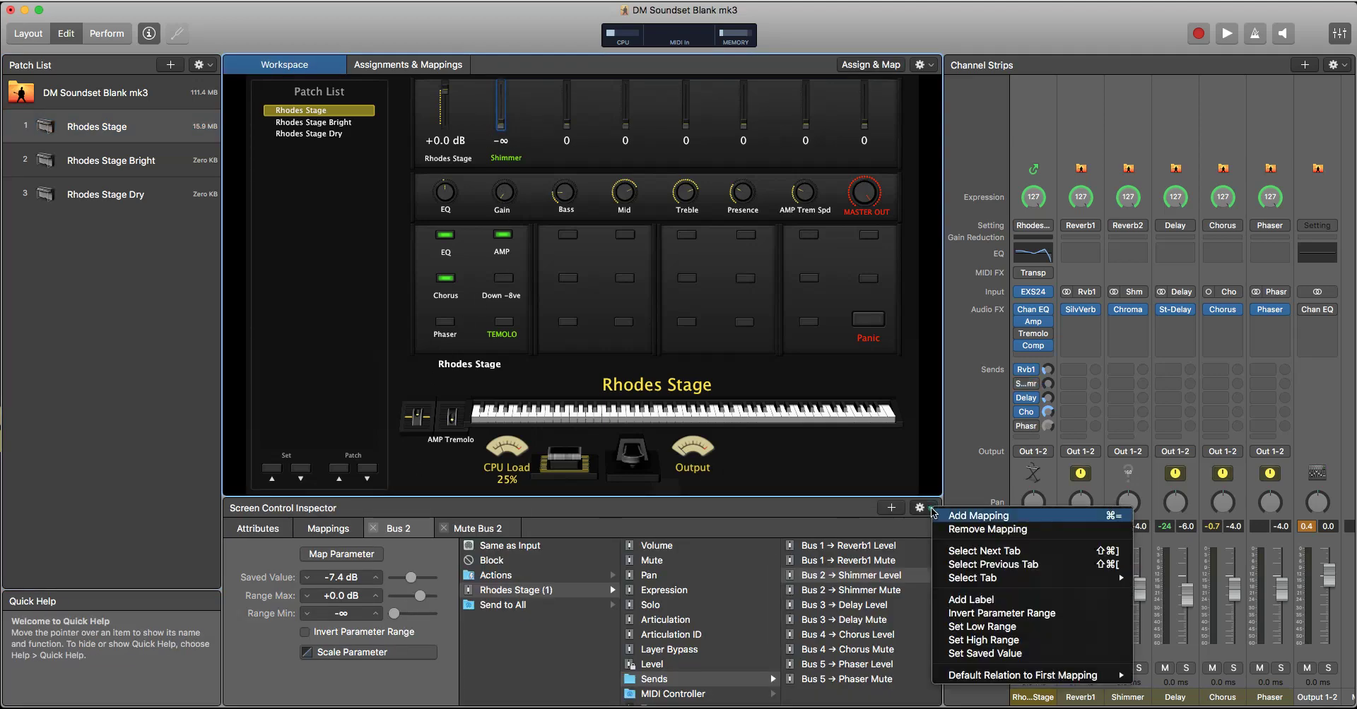
{"action": "left_click", "coordinate": [977, 655]}
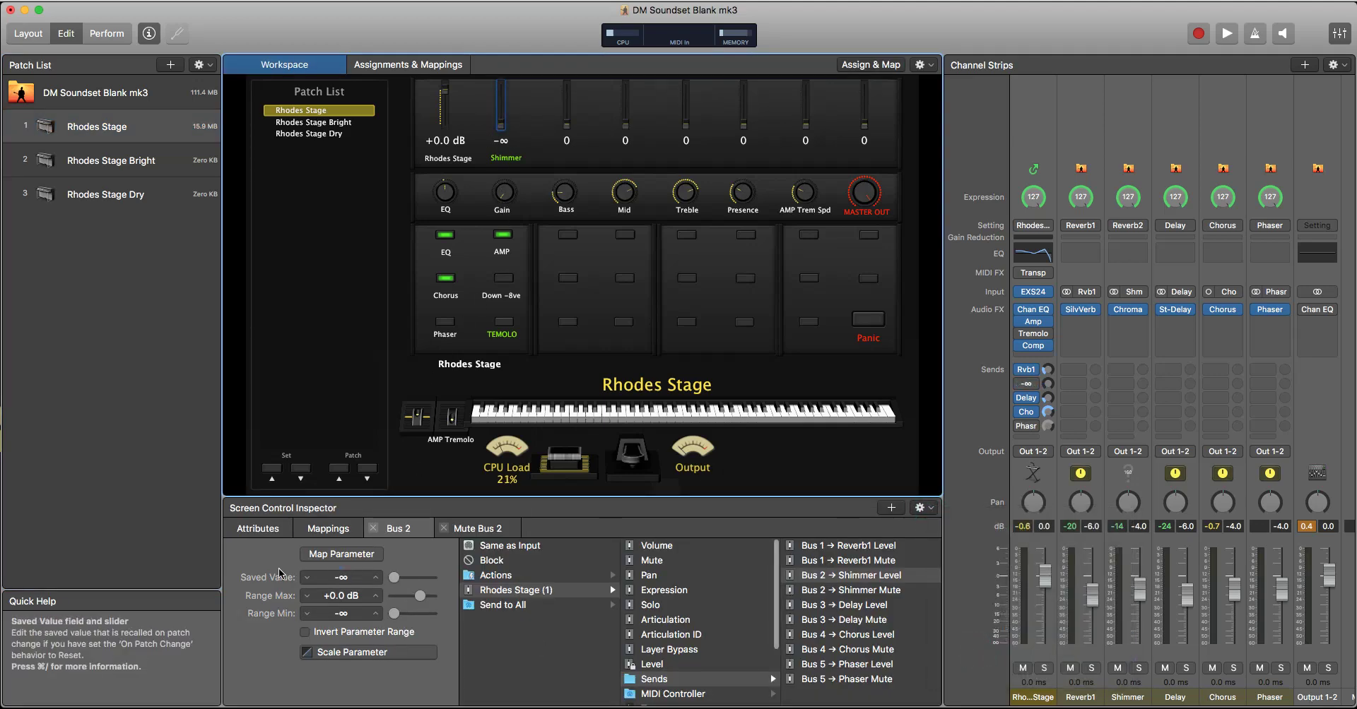
{"action": "left_click", "coordinate": [97, 291]}
{"action": "left_click", "coordinate": [103, 163]}
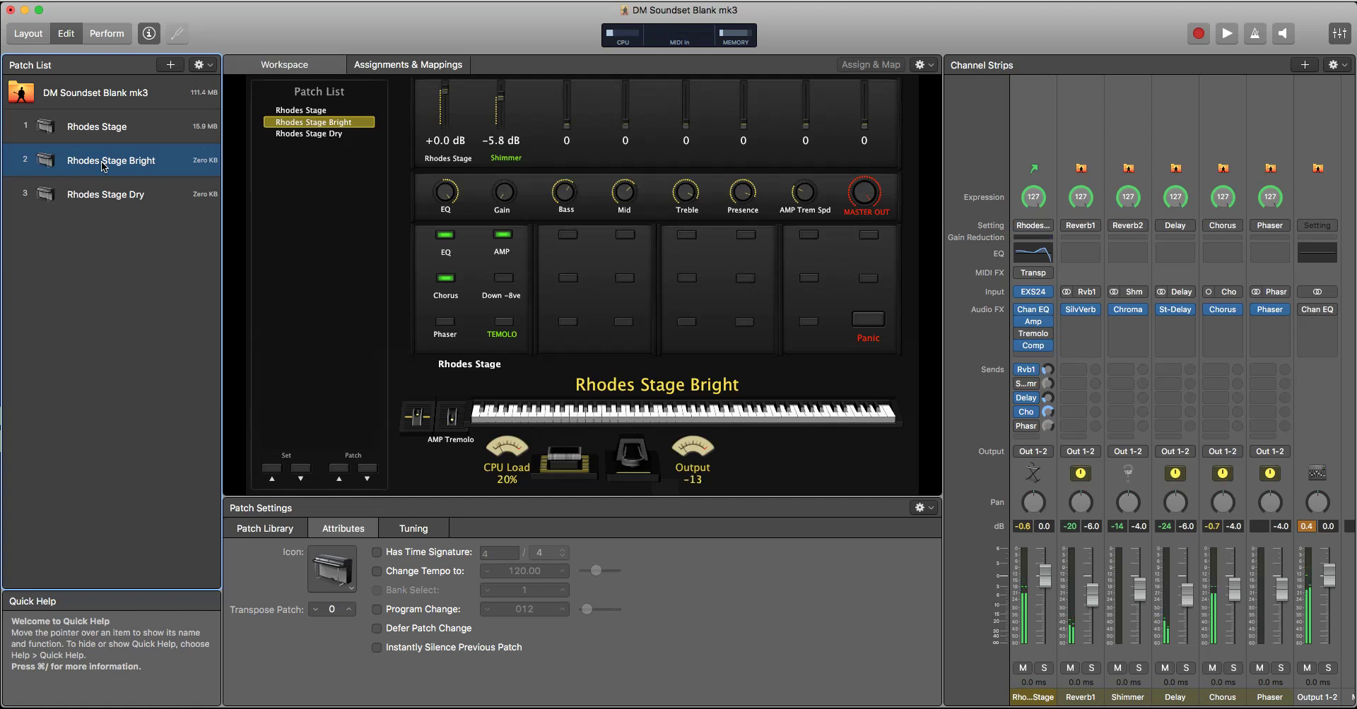
- Compare levels across Rhodes Stage, Rhodes Stage Bright and Rhodes Stage Dry
{"action": "left_click", "coordinate": [104, 126]}
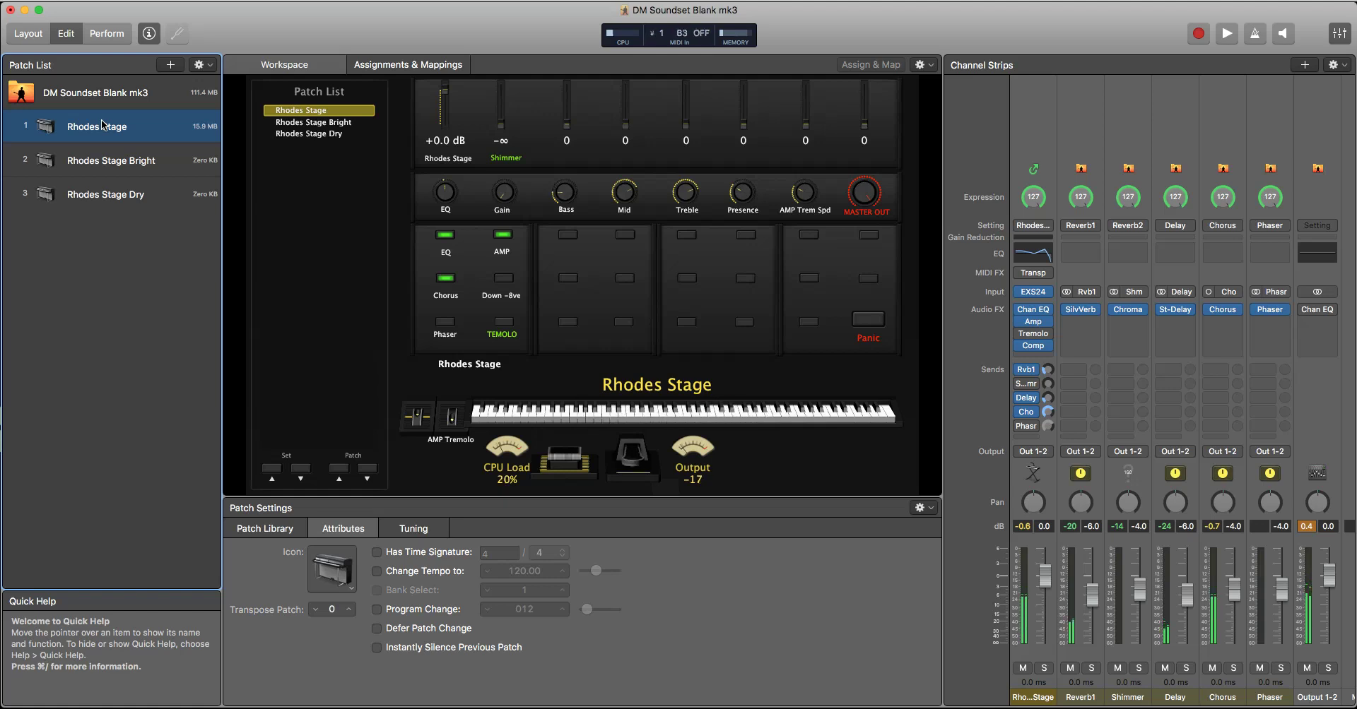
{"action": "left_click", "coordinate": [113, 165]}
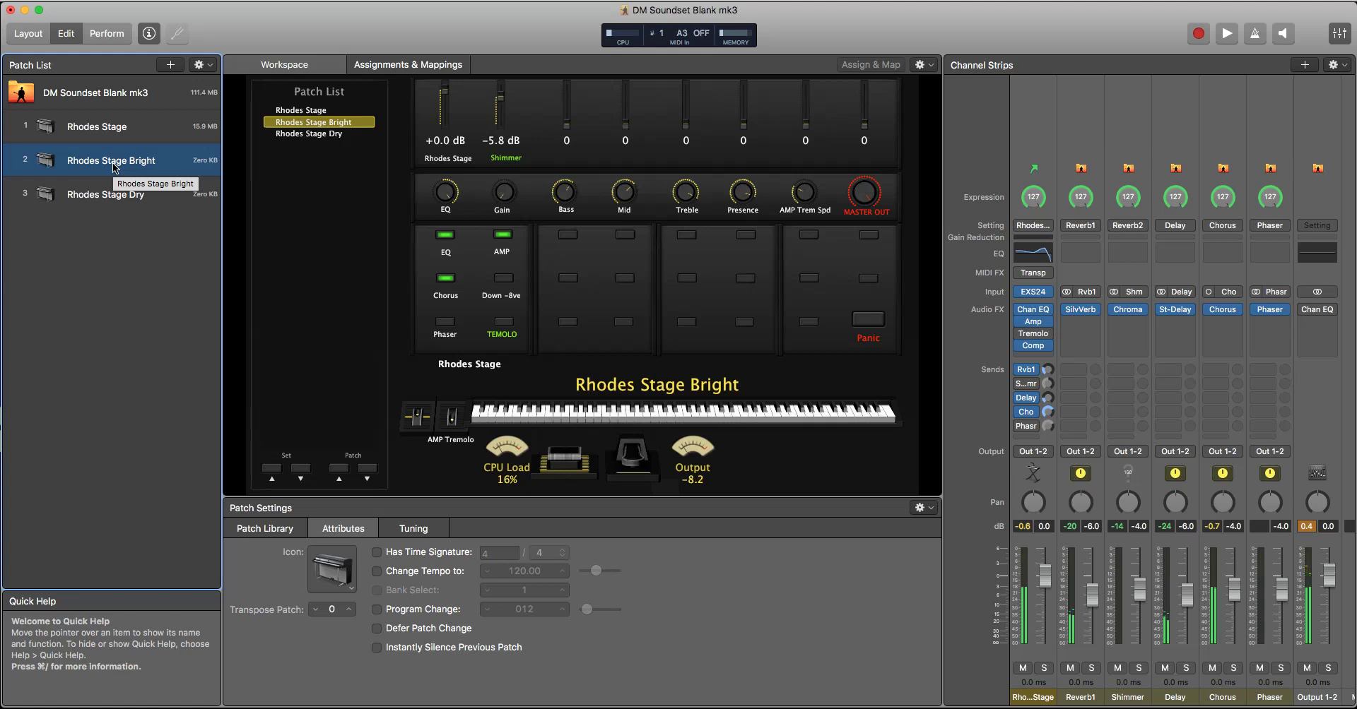
{"action": "left_click", "coordinate": [101, 198]}
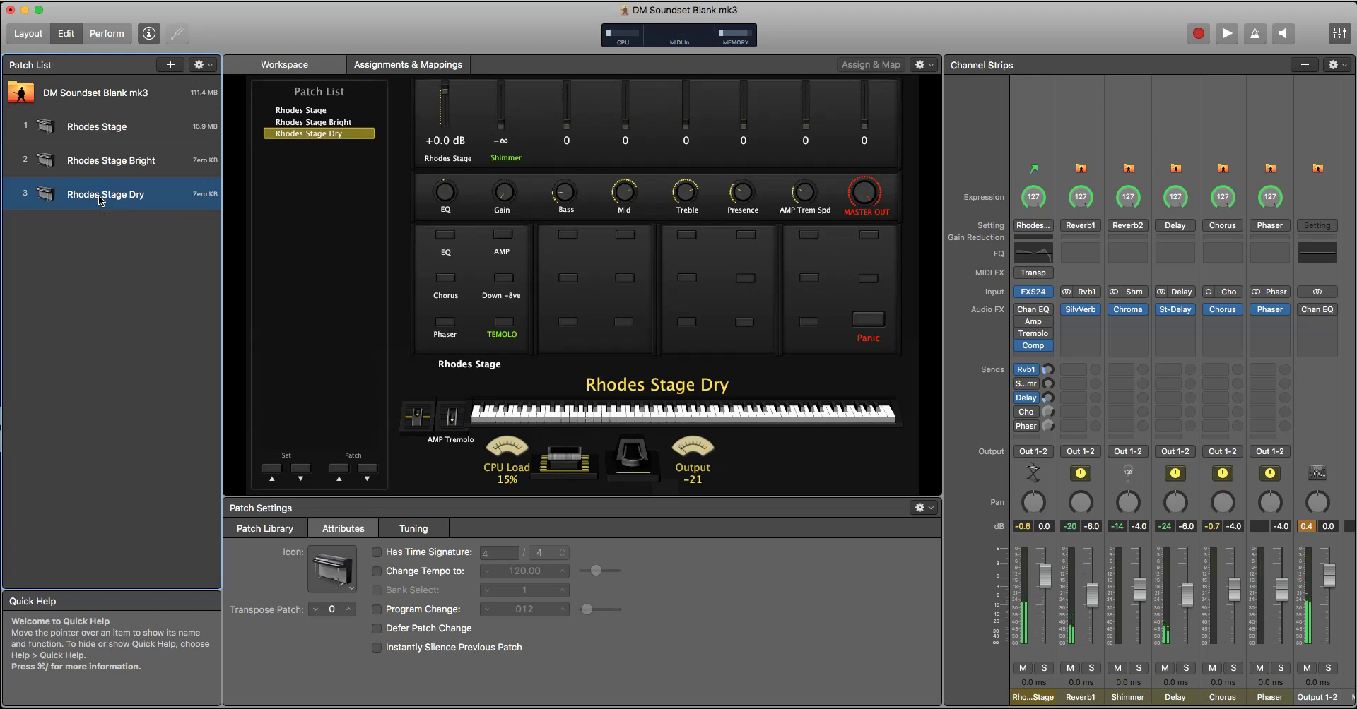
- Export Rhodes Stage Bright as a patch file to the Desktop
{"action": "left_click", "coordinate": [112, 161]}
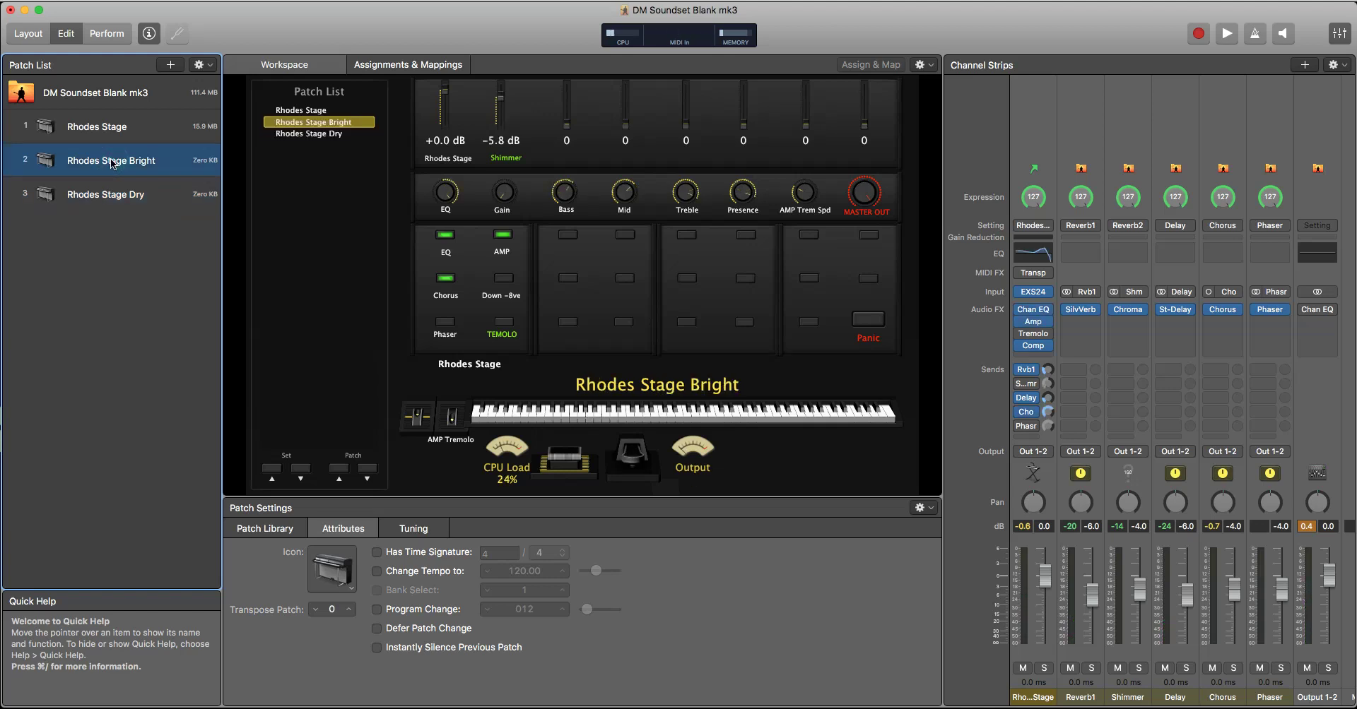
{"action": "key", "text": "super+e"}
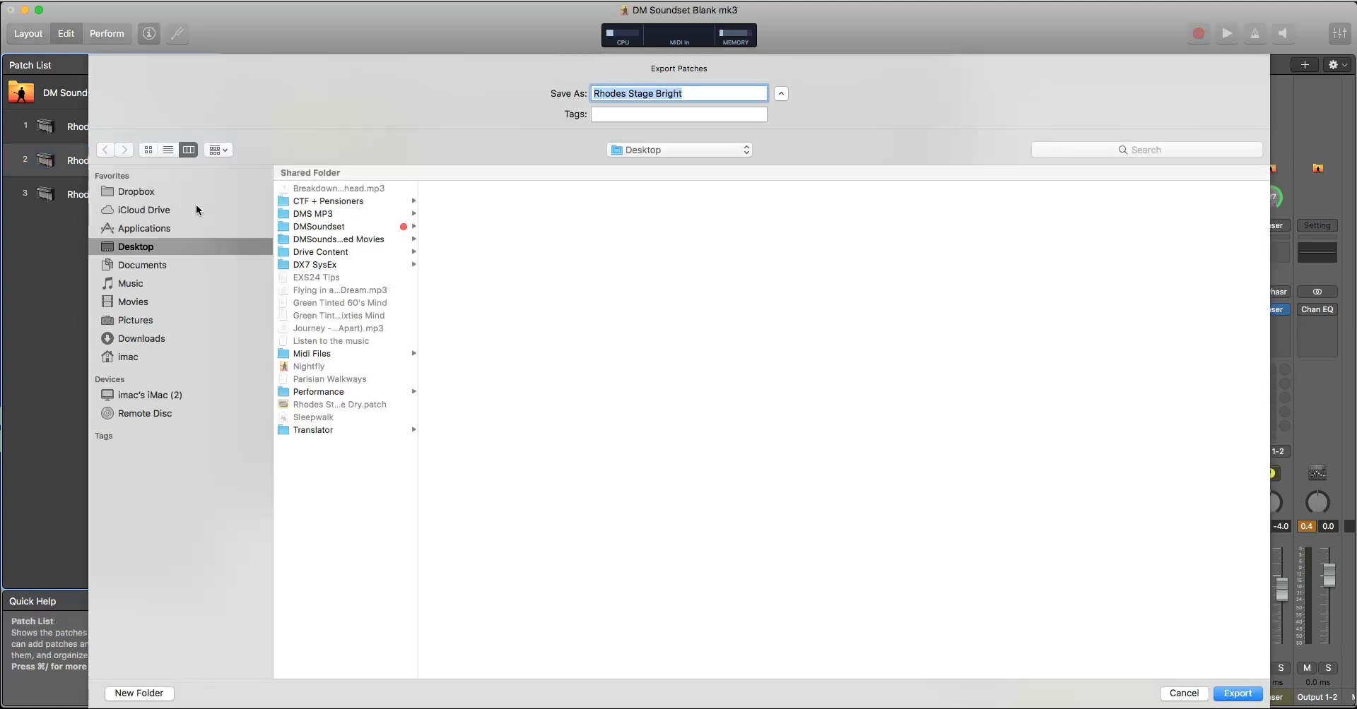
{"action": "left_click", "coordinate": [1239, 693]}
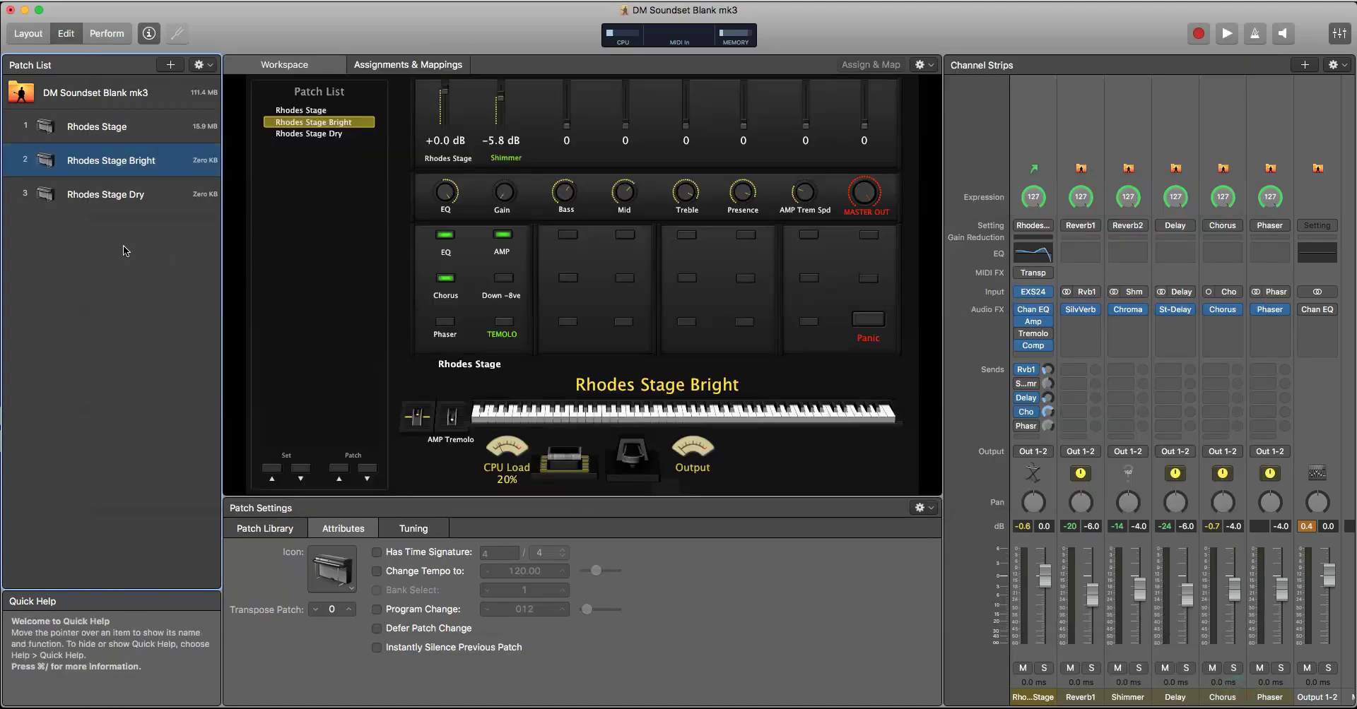
- Delete Rhodes Stage Dry and Rhodes Stage Bright together, leaving only Rhodes Stage
{"action": "left_click", "coordinate": [123, 196]}
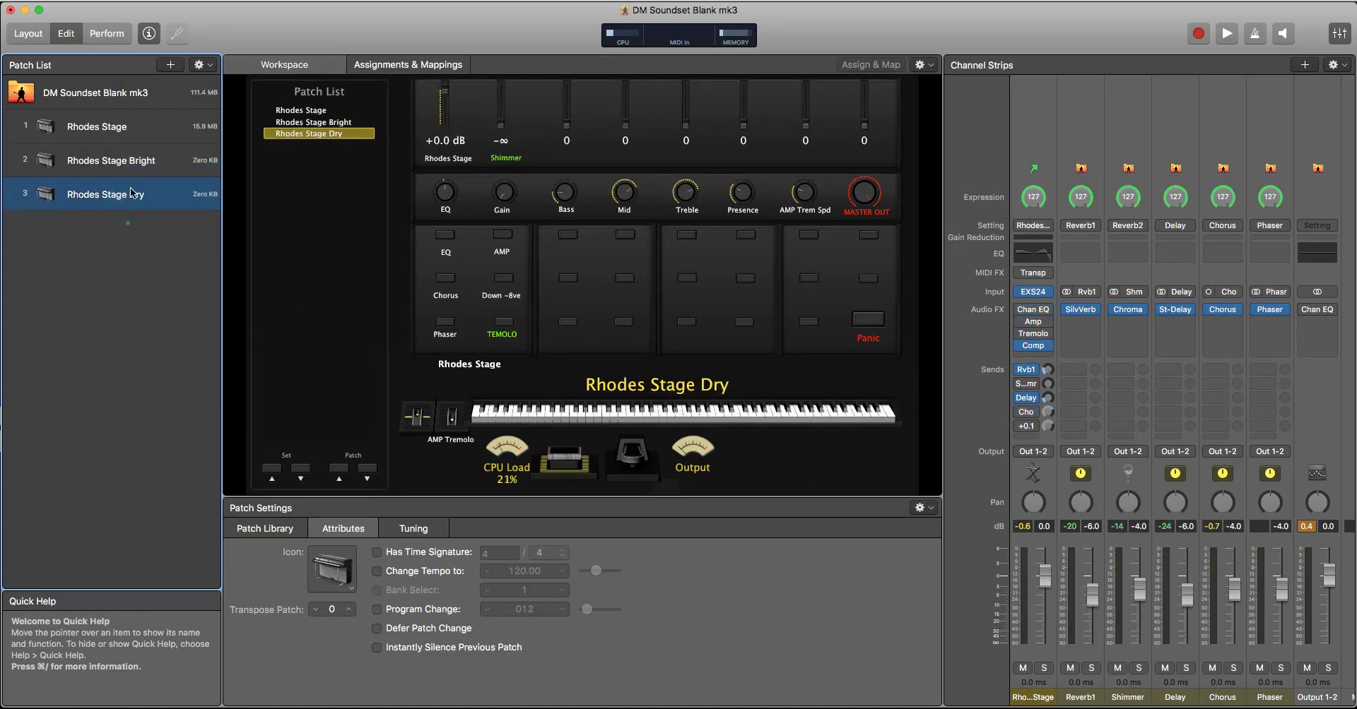
{"action": "left_click", "coordinate": [134, 161], "text": "shift"}
{"action": "key", "text": "Delete"}
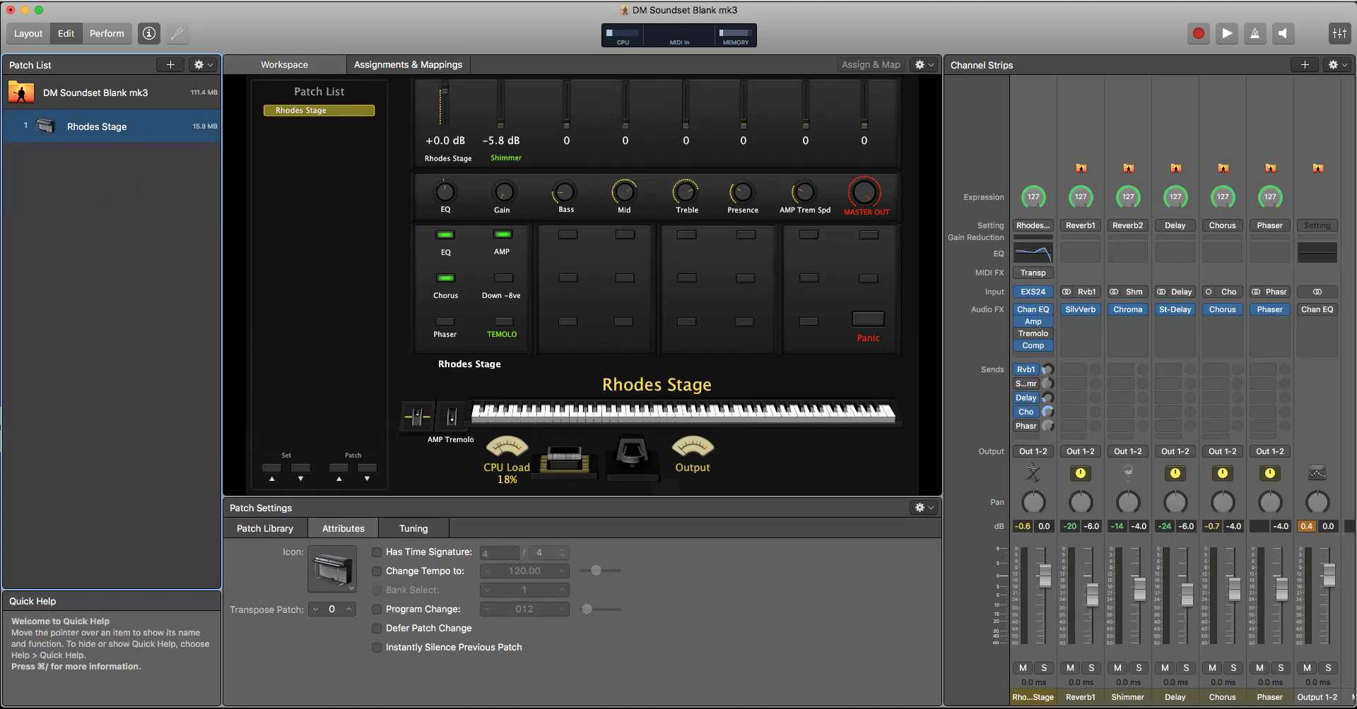
- Drag the exported Rhodes Stage Bright and Dry patch files from the Desktop into MainStage's patch list
{"action": "mouse_move", "coordinate": [282, 705]}
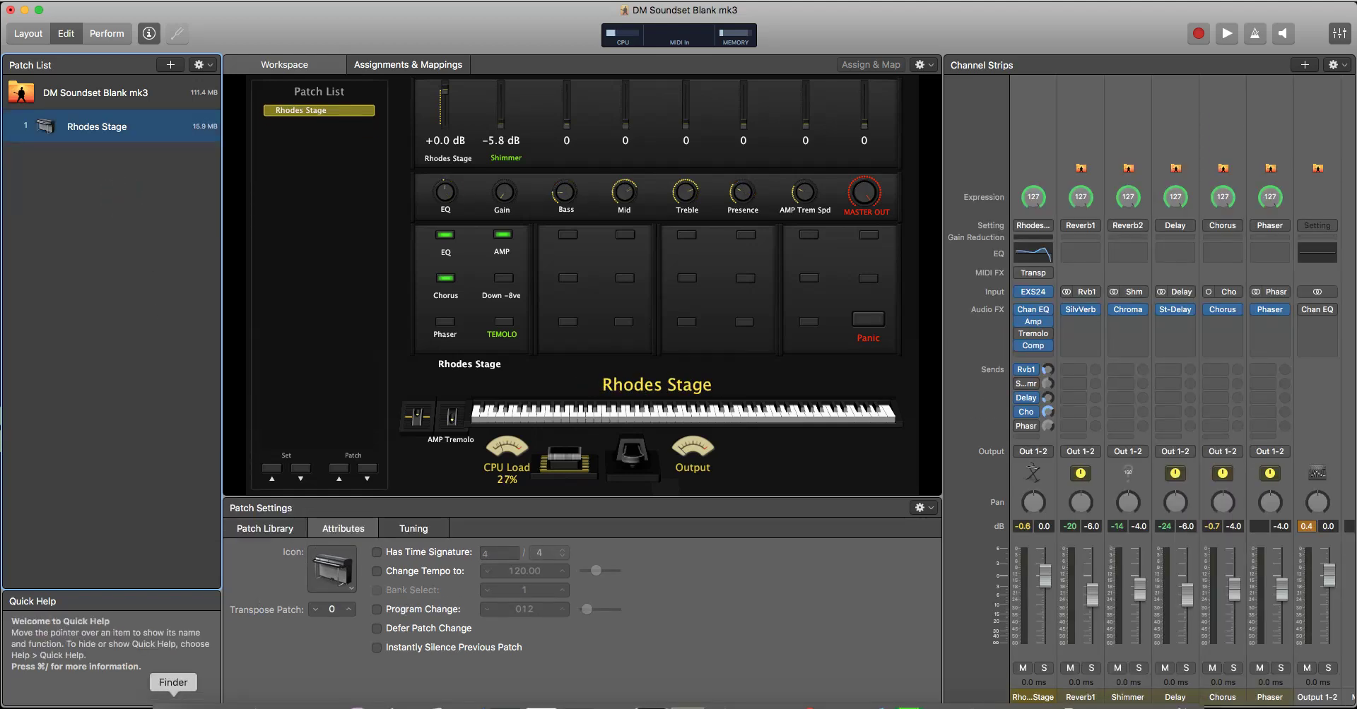
{"action": "left_click", "coordinate": [173, 705]}
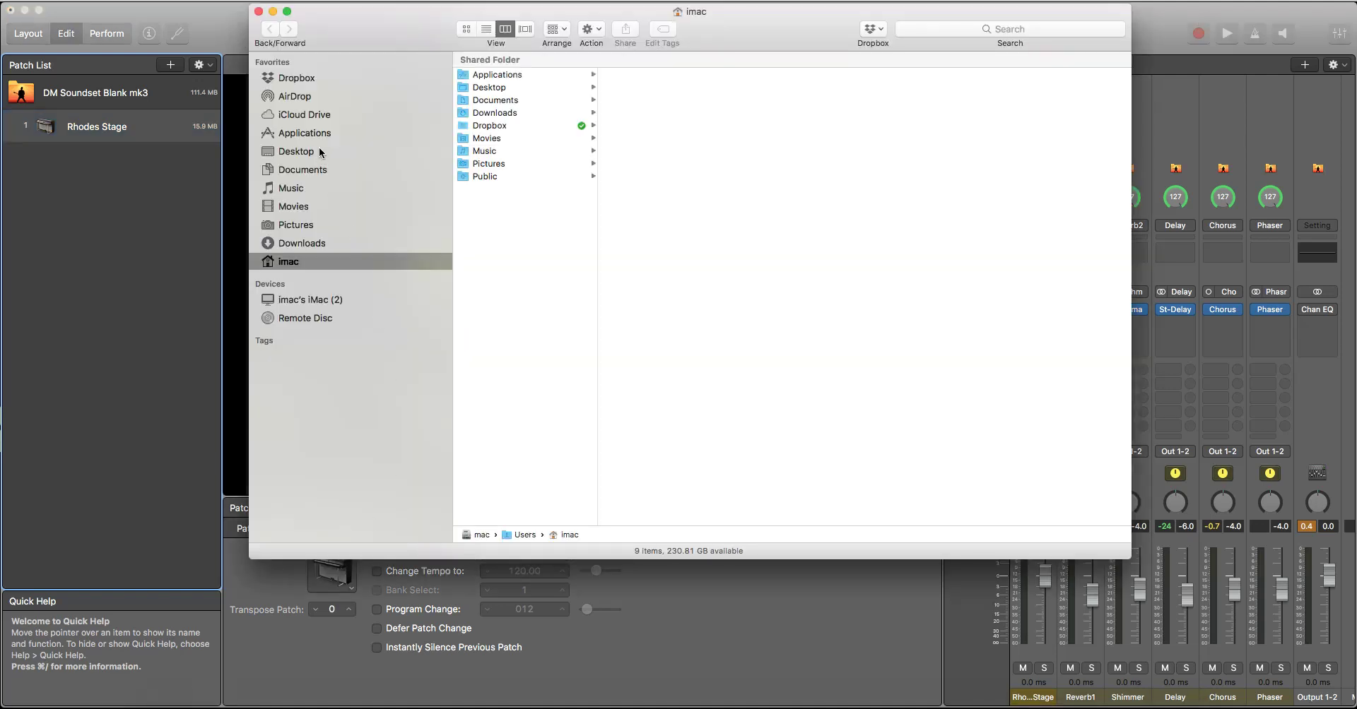
{"action": "left_click", "coordinate": [318, 148]}
{"action": "left_click", "coordinate": [497, 291]}
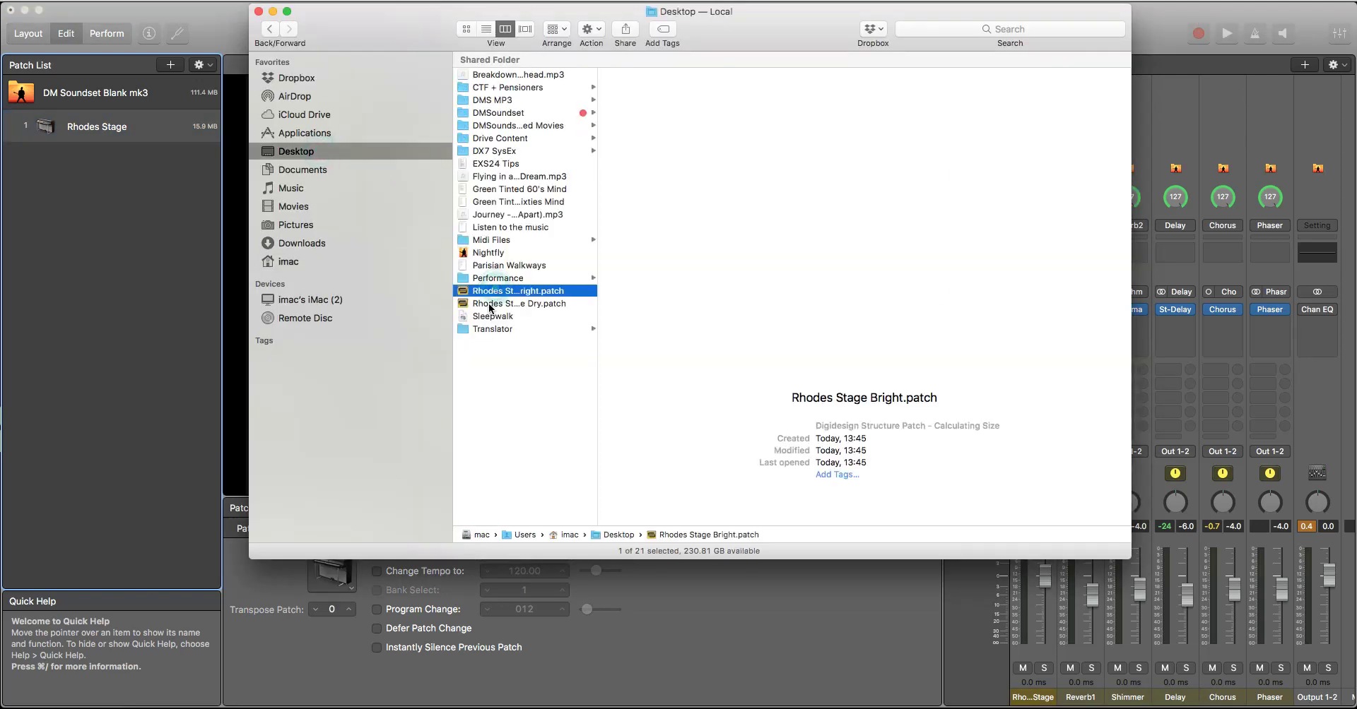
{"action": "left_click", "coordinate": [491, 304], "text": "shift"}
{"action": "left_click_drag", "start_coordinate": [464, 294], "coordinate": [102, 185]}
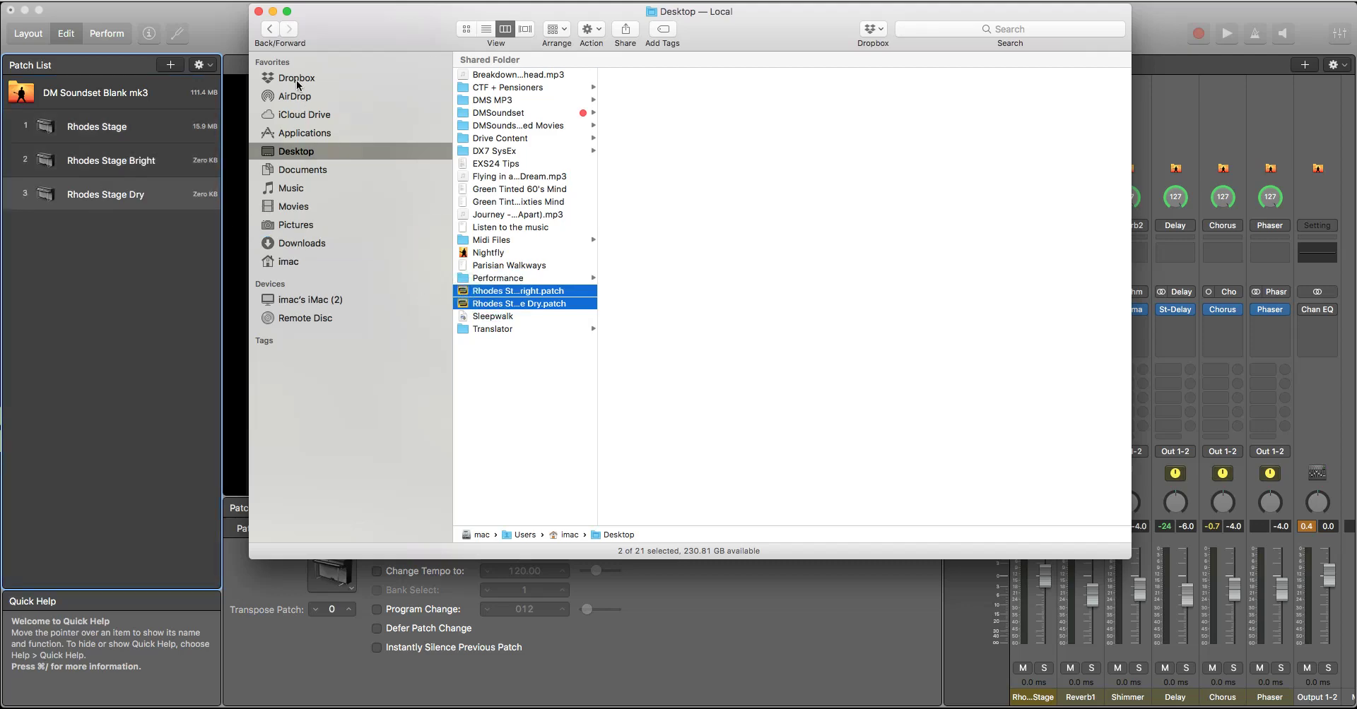
- Close the Finder window and load Rhodes Stage Bright in MainStage
{"action": "left_click", "coordinate": [259, 12]}
{"action": "left_click", "coordinate": [113, 294]}
{"action": "left_click", "coordinate": [149, 163]}
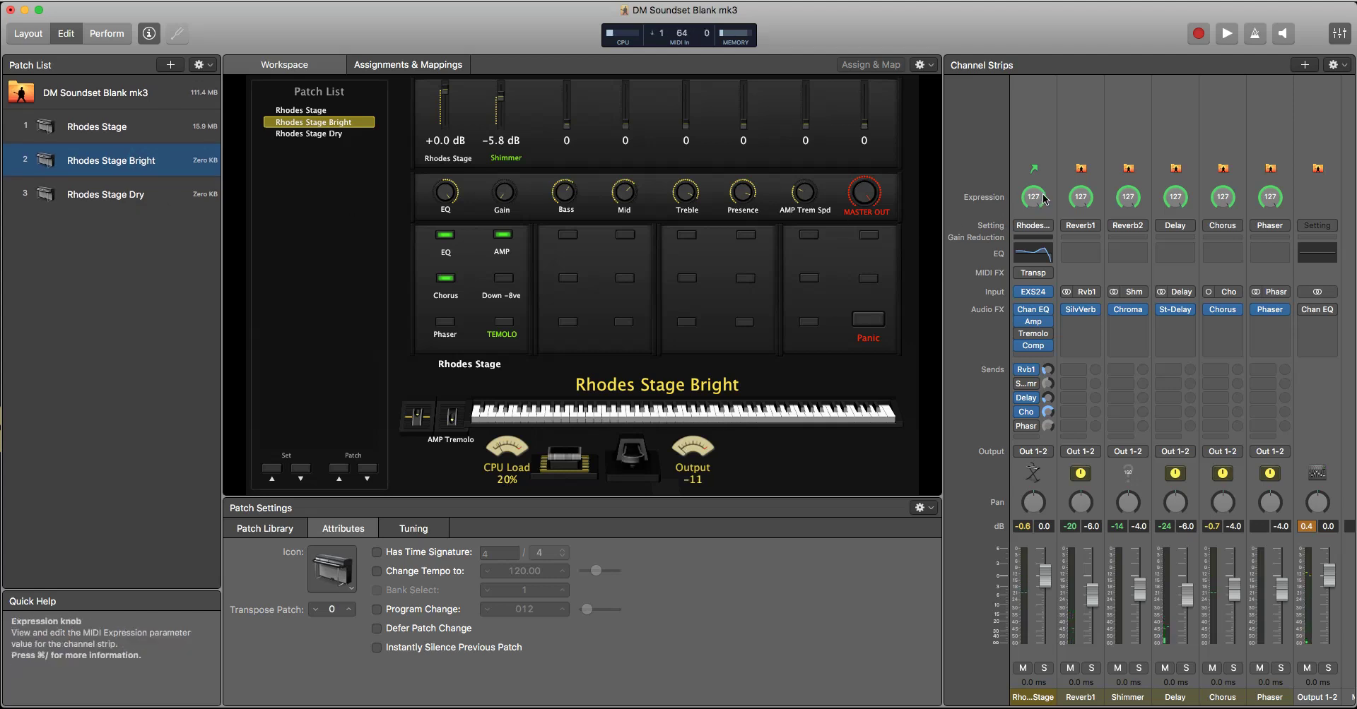
- Audition Rhodes Stage Dry and Rhodes Stage, then return to Bright and show its instrument MIDI input settings
{"action": "left_click", "coordinate": [110, 198]}
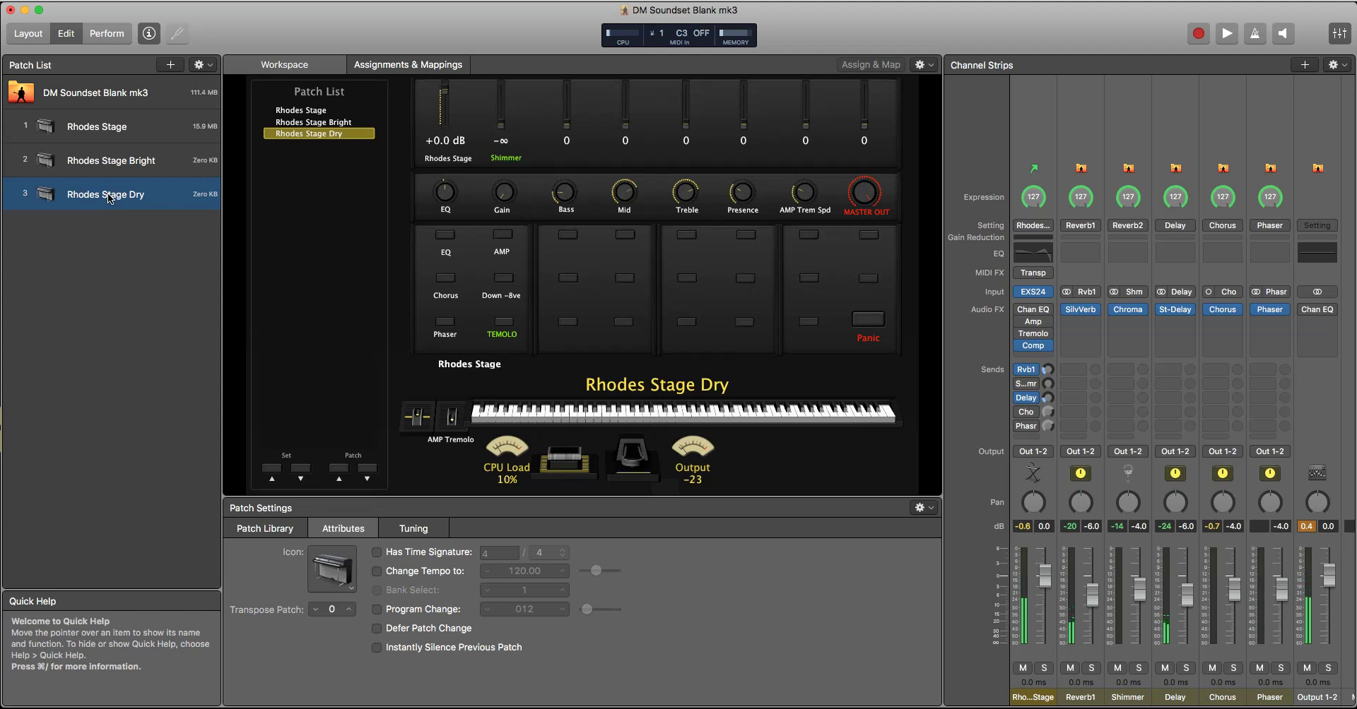
{"action": "left_click", "coordinate": [133, 129]}
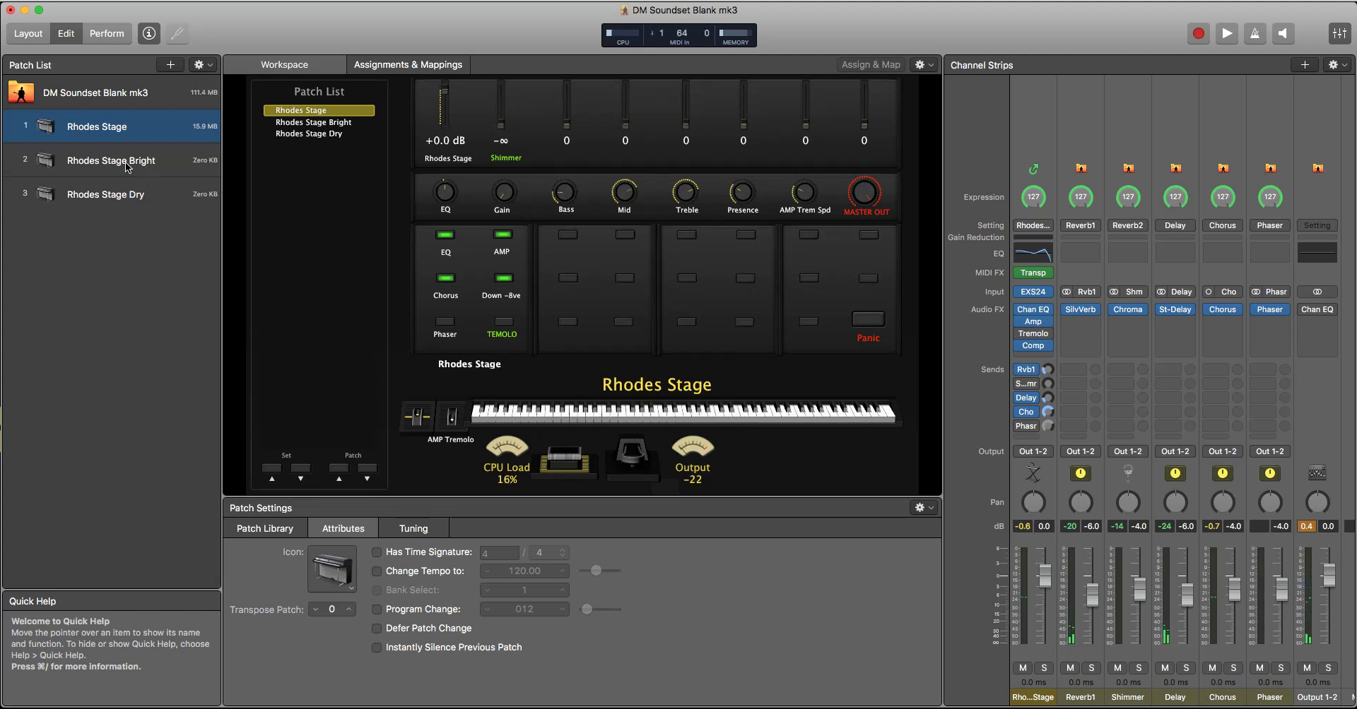
{"action": "left_click", "coordinate": [128, 173]}
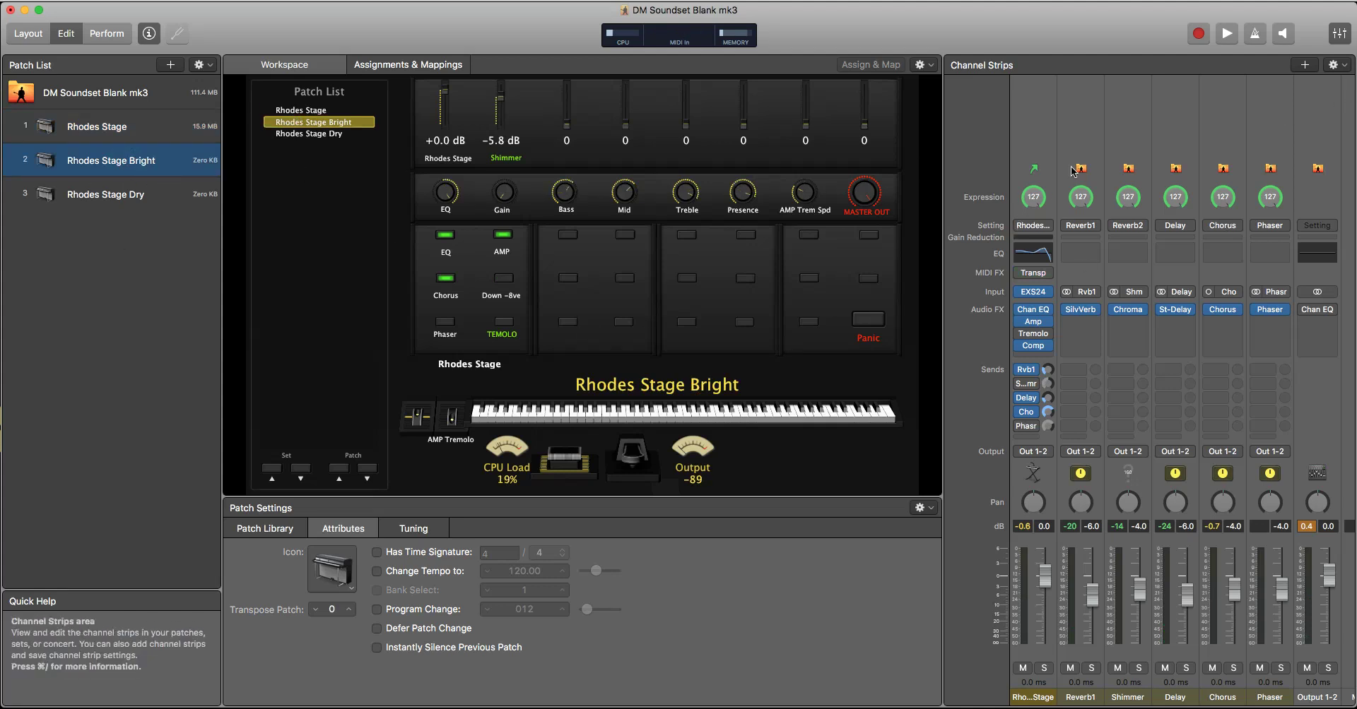
{"action": "left_click", "coordinate": [1042, 129]}
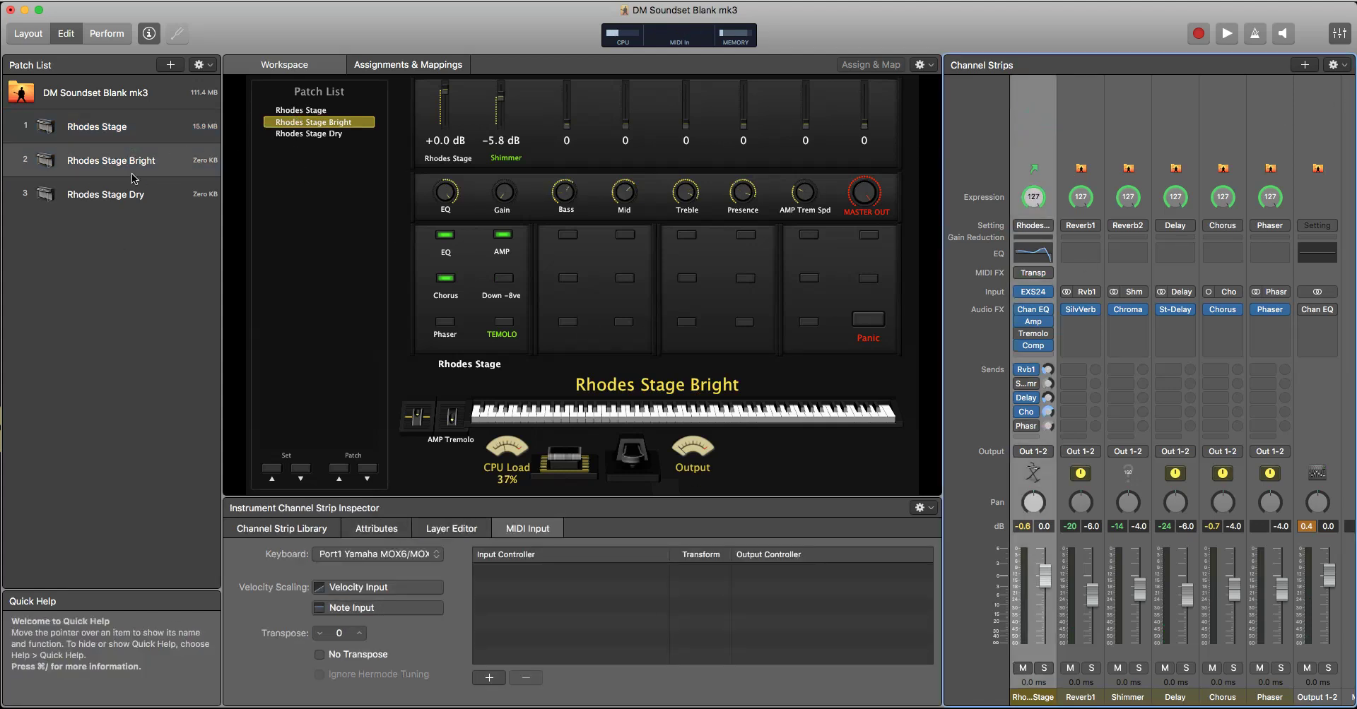
- Apply Convert Alias to Original to Rhodes Stage Bright's instrument channel strip
{"action": "left_click", "coordinate": [125, 269]}
{"action": "left_click", "coordinate": [136, 195]}
{"action": "left_click", "coordinate": [145, 166]}
{"action": "left_click", "coordinate": [1033, 128]}
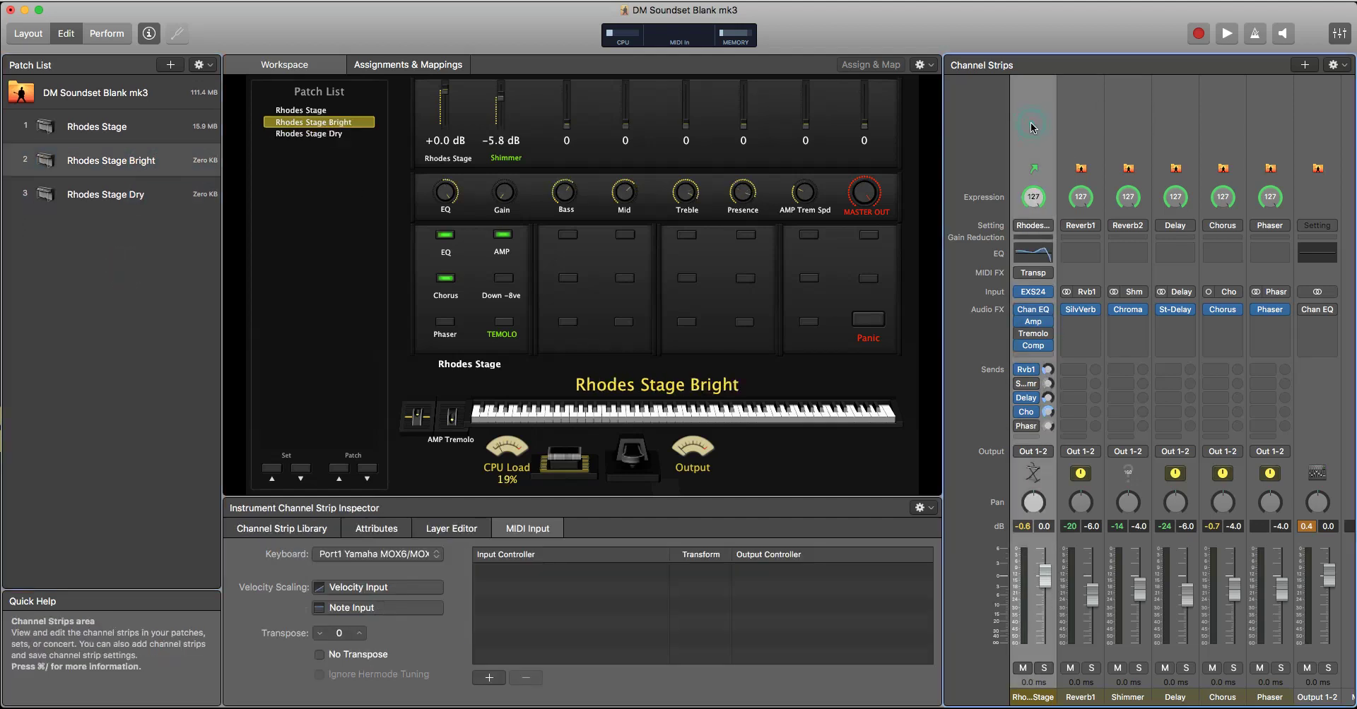
{"action": "left_click", "coordinate": [1347, 67]}
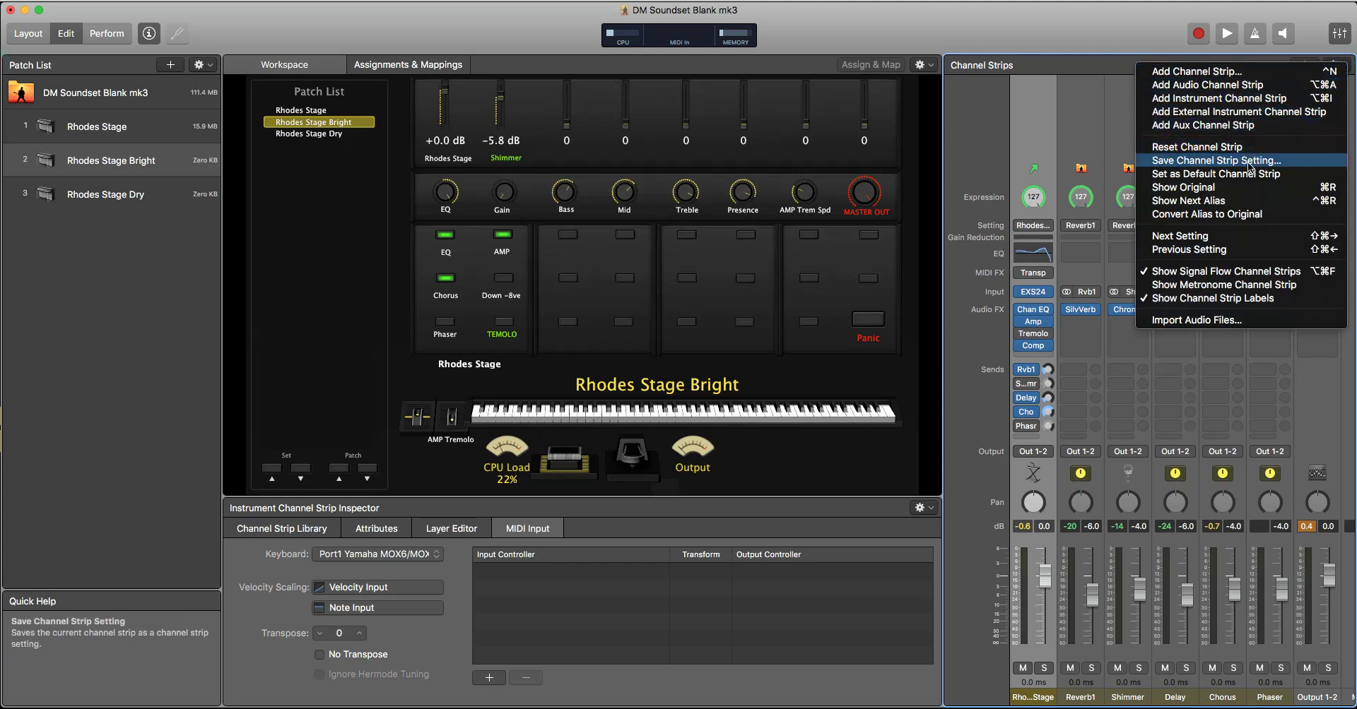
{"action": "left_click", "coordinate": [1187, 214]}
- Switch back and forth between Rhodes Stage and Rhodes Stage Bright, ending on Bright
{"action": "left_click", "coordinate": [89, 223]}
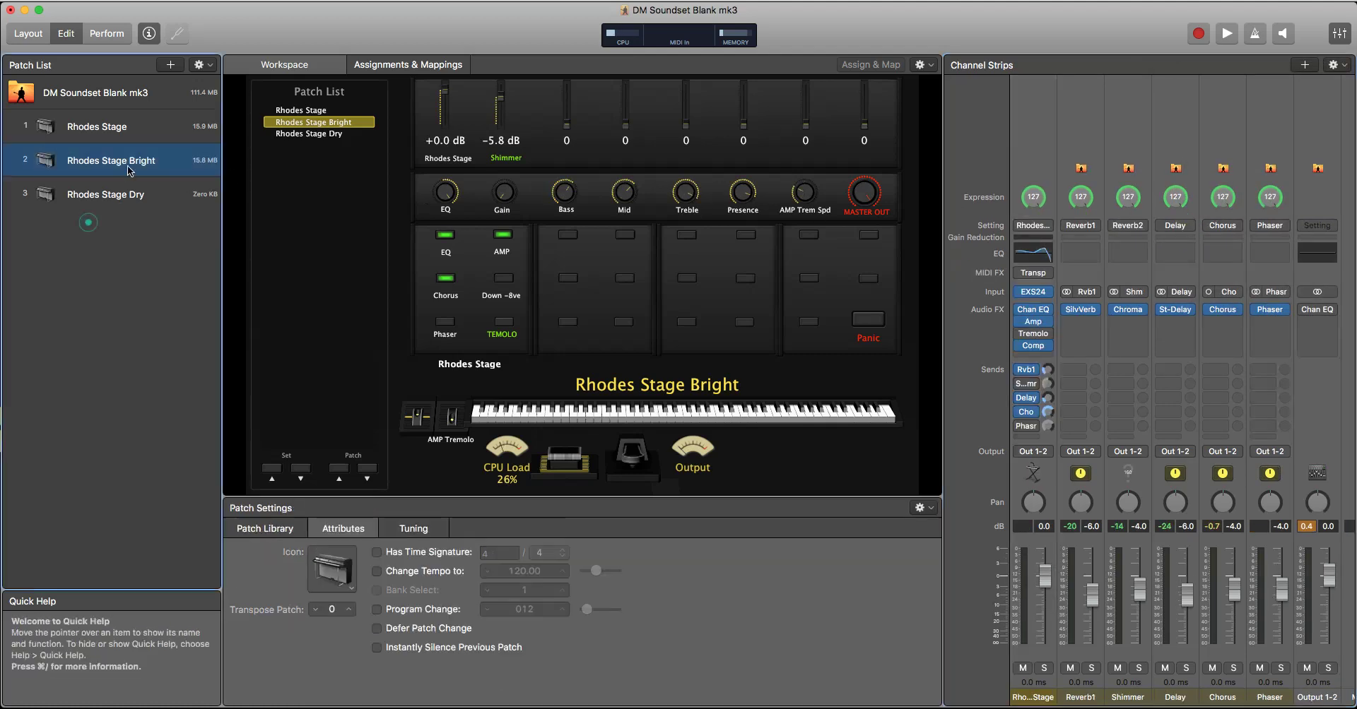
{"action": "left_click", "coordinate": [132, 133]}
{"action": "left_click", "coordinate": [134, 161]}
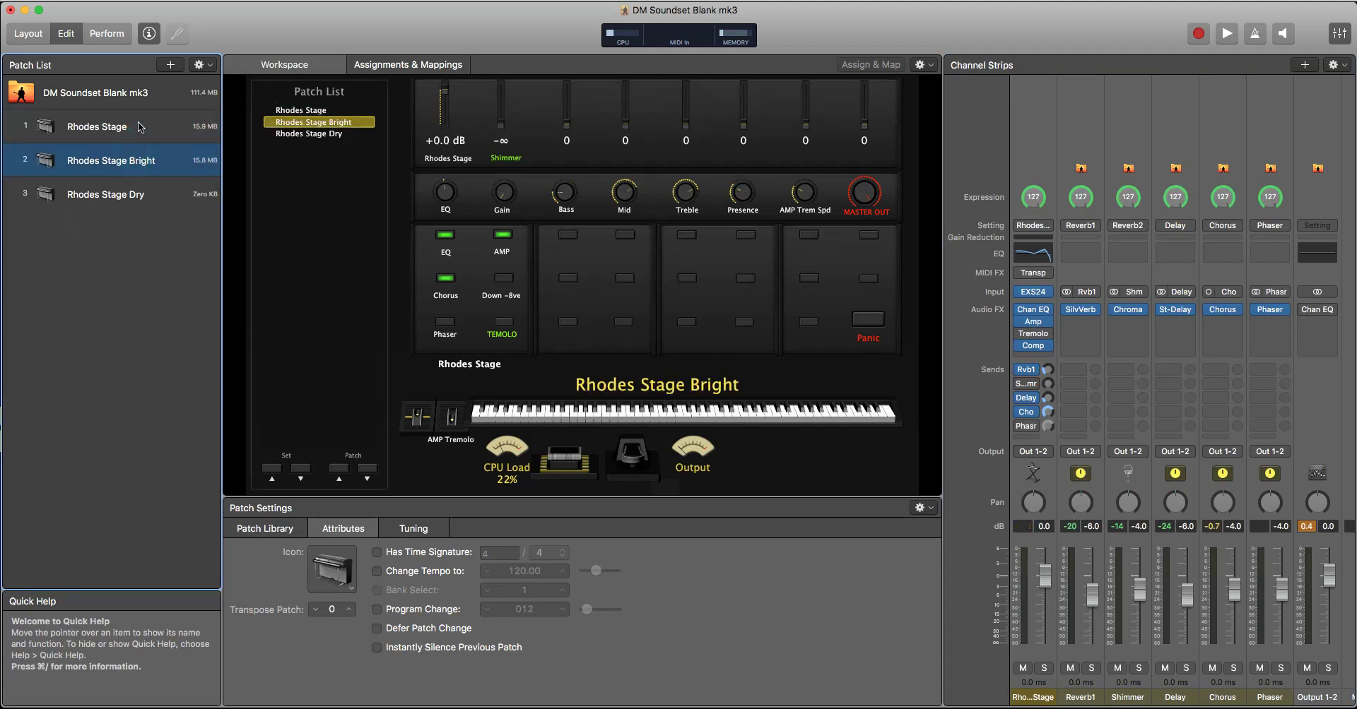
{"action": "left_click", "coordinate": [139, 127]}
{"action": "left_click", "coordinate": [140, 158]}
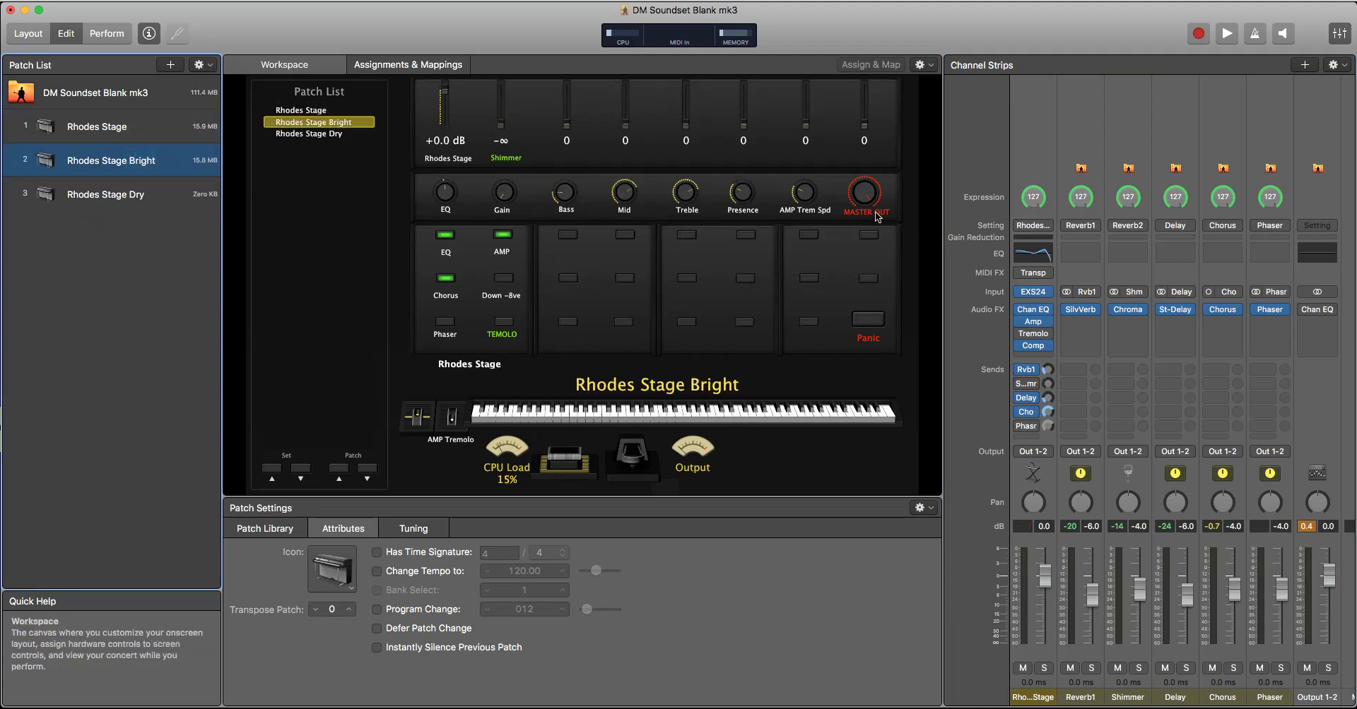
{"action": "left_click", "coordinate": [133, 127]}
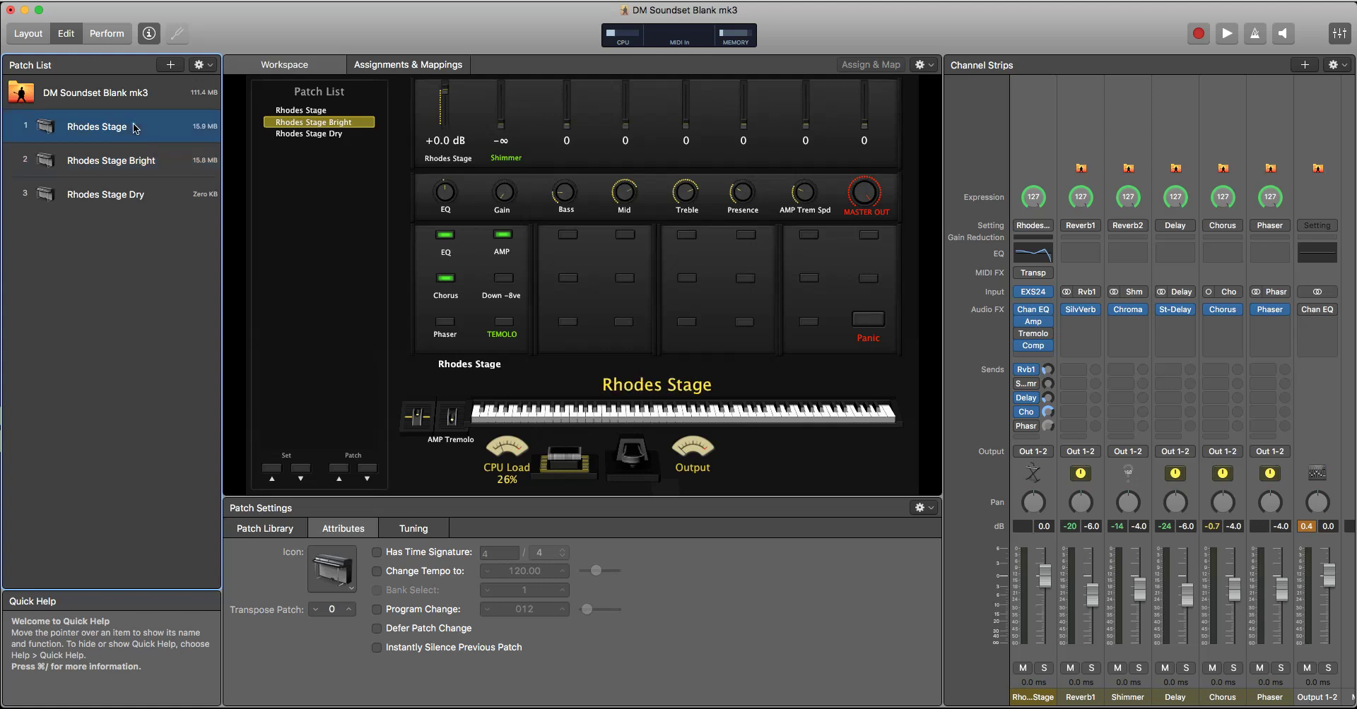
{"action": "left_click", "coordinate": [121, 162]}
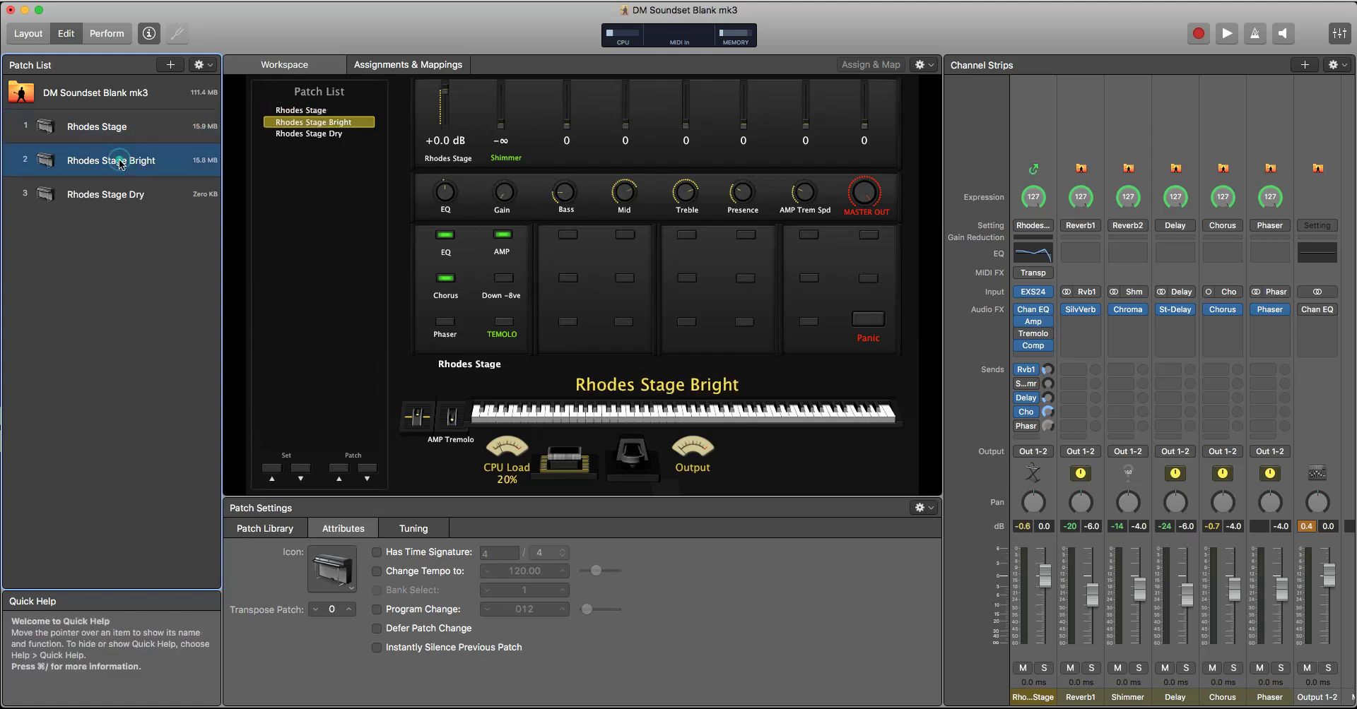
- Inspect Rhodes Stage Bright's velocity input curve and note input scaling curve
{"action": "left_click", "coordinate": [1039, 167]}
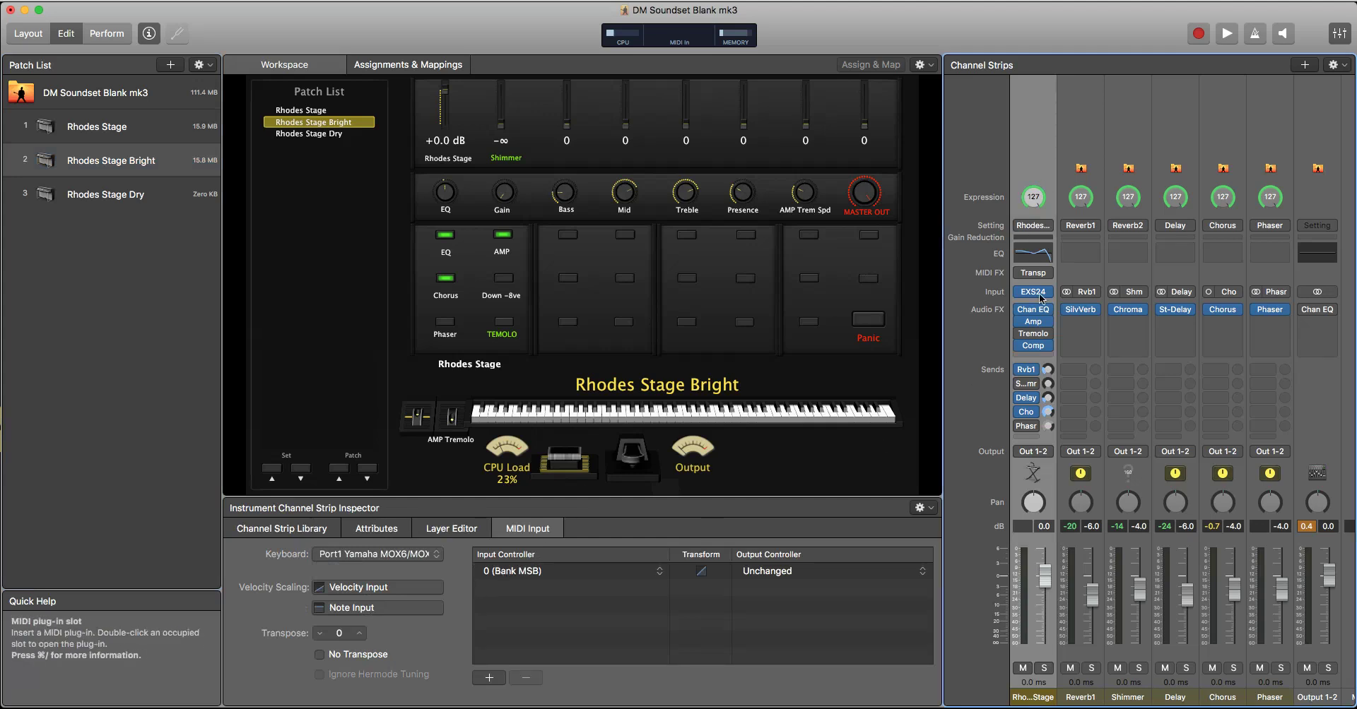
{"action": "left_click", "coordinate": [385, 586]}
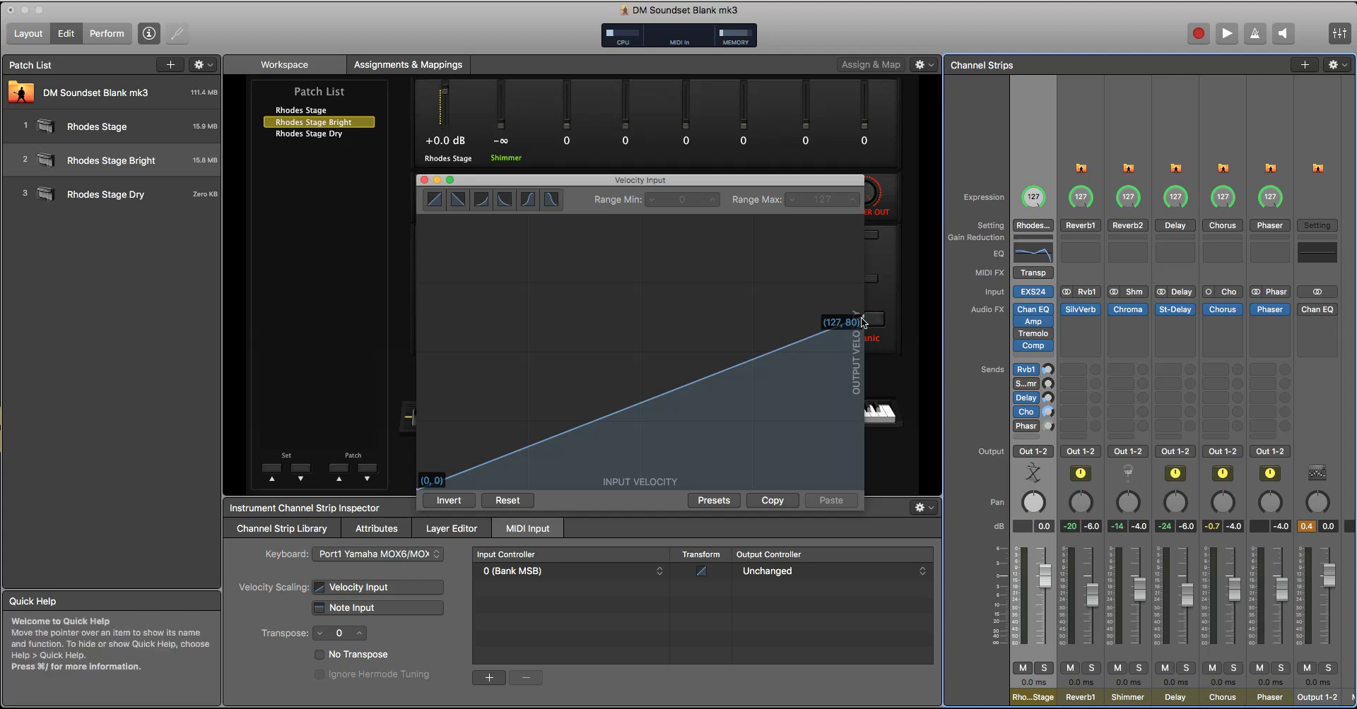
{"action": "left_click", "coordinate": [351, 608]}
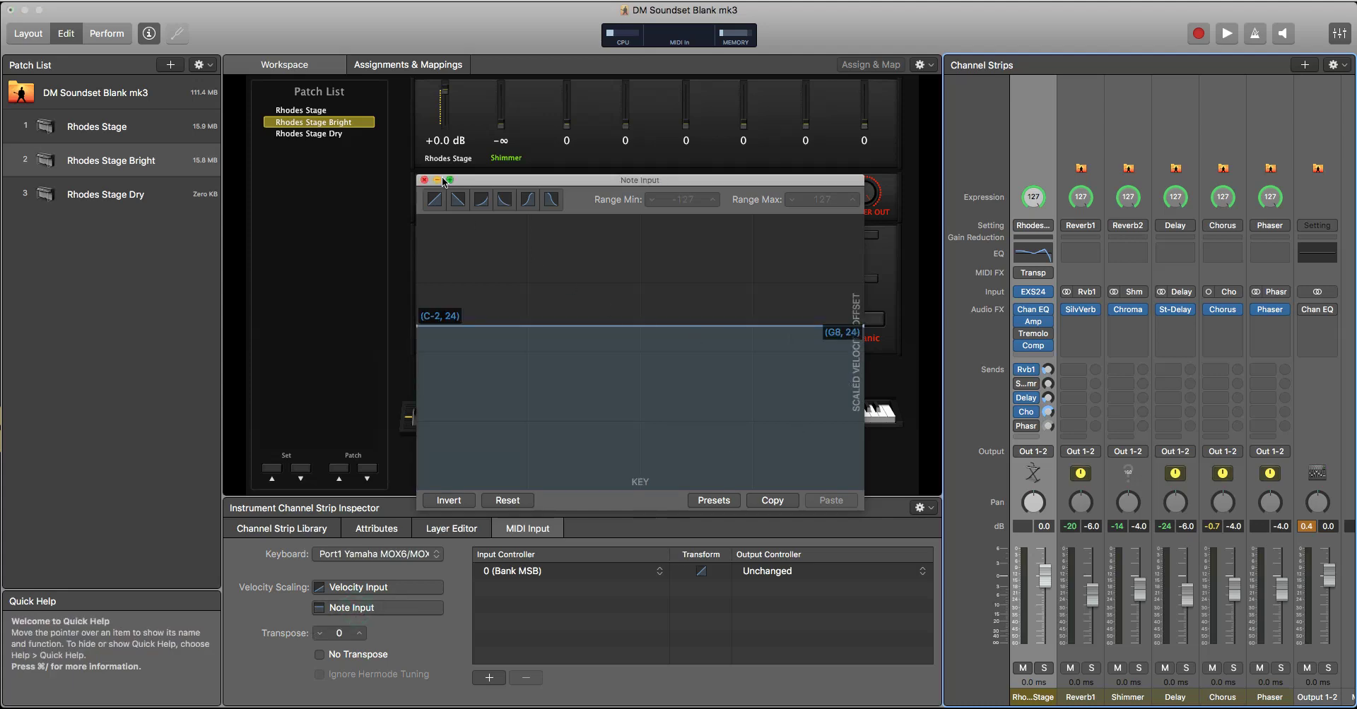
{"action": "left_click", "coordinate": [424, 180]}
{"action": "left_click", "coordinate": [116, 164]}
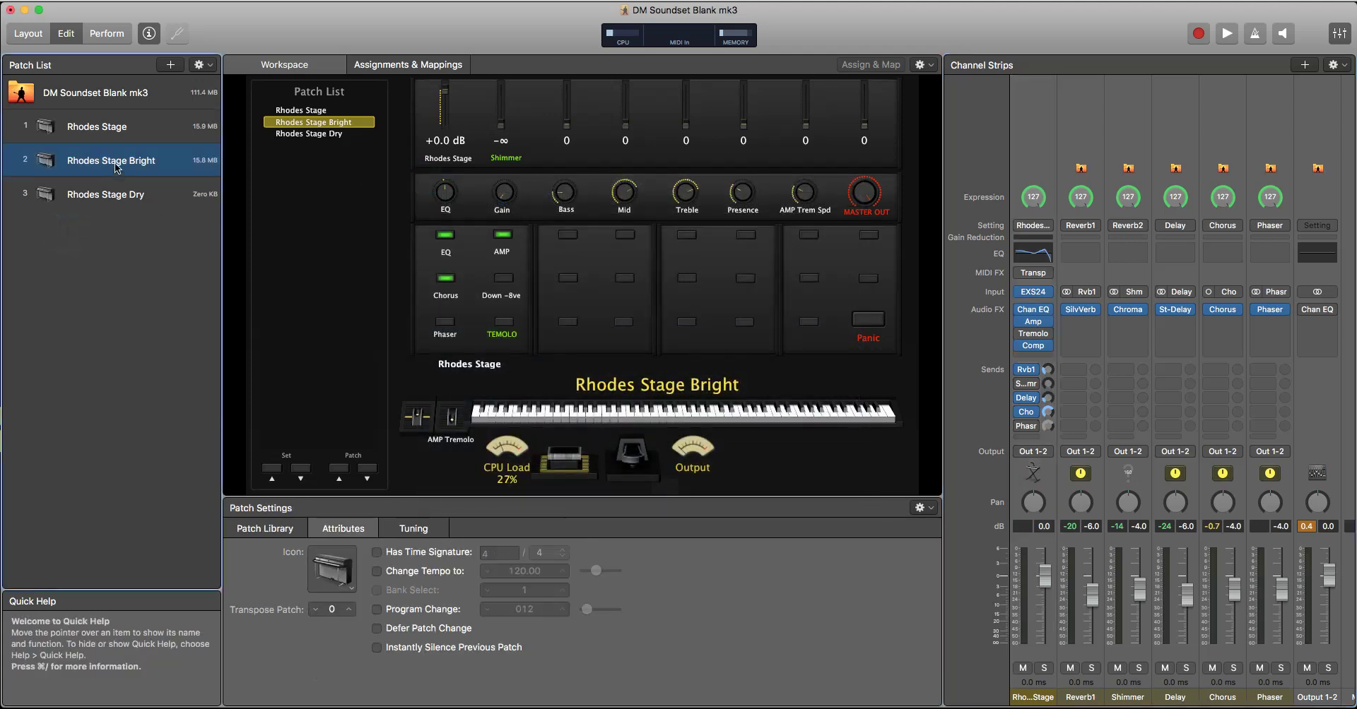
{"action": "left_click", "coordinate": [77, 267]}
- Recheck Rhodes Stage Bright's velocity input curve, which peaks at 80
{"action": "left_click", "coordinate": [140, 127]}
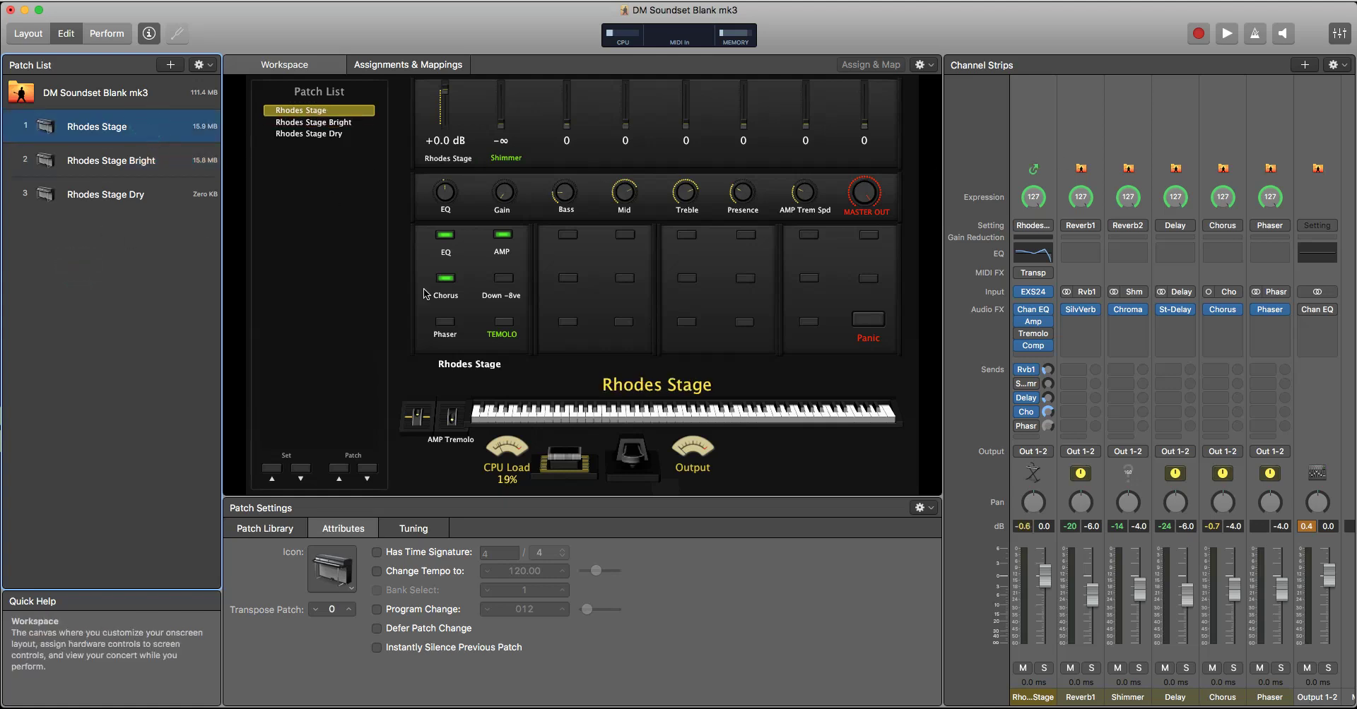
{"action": "left_click", "coordinate": [116, 161]}
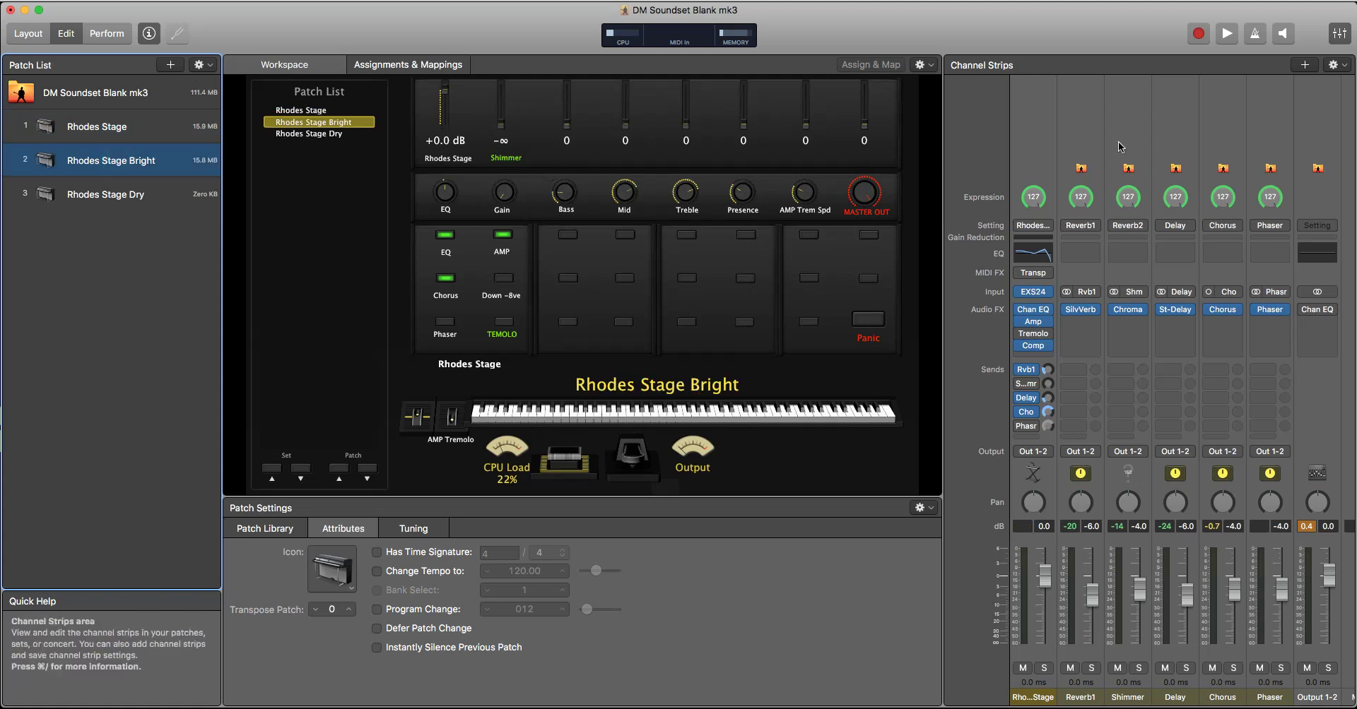
{"action": "left_click", "coordinate": [1043, 145]}
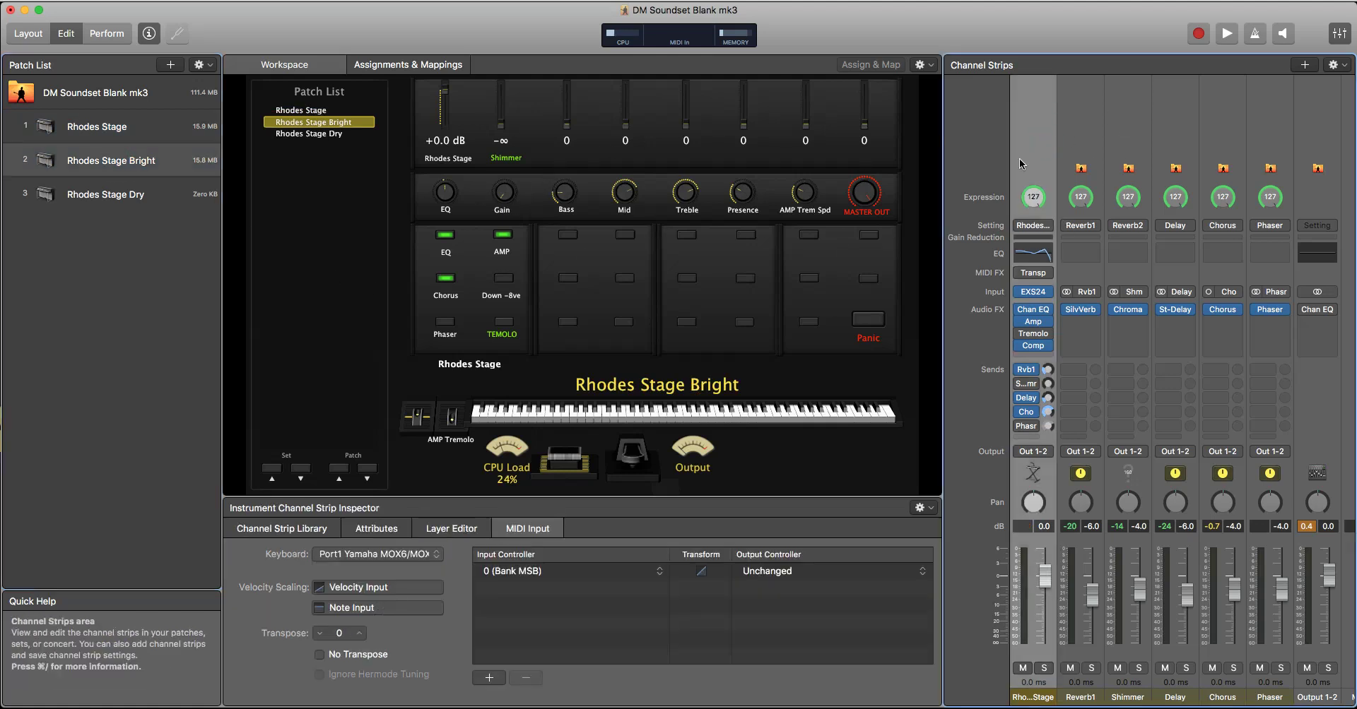
{"action": "left_click", "coordinate": [364, 590]}
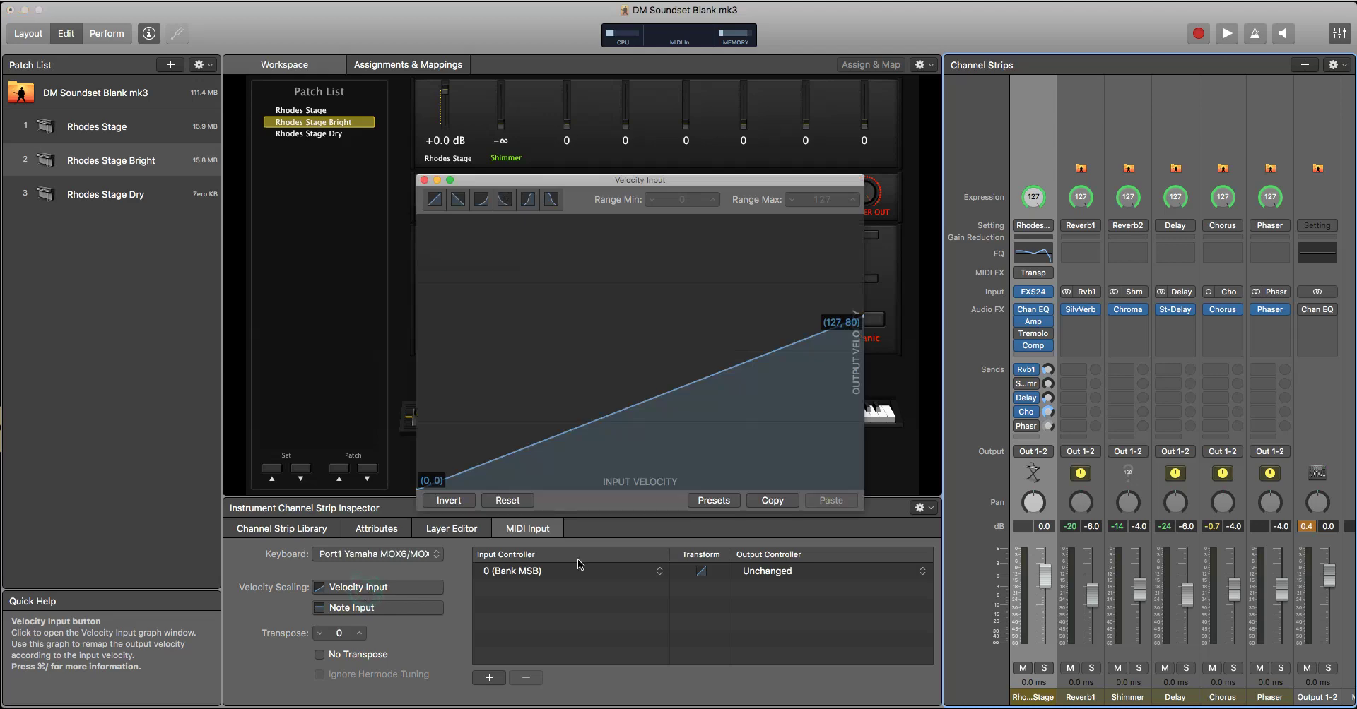
{"action": "left_click", "coordinate": [424, 179]}
- Inspect the original Rhodes Stage velocity curve, which reaches 127, and stay on Rhodes Stage
{"action": "left_click", "coordinate": [152, 161]}
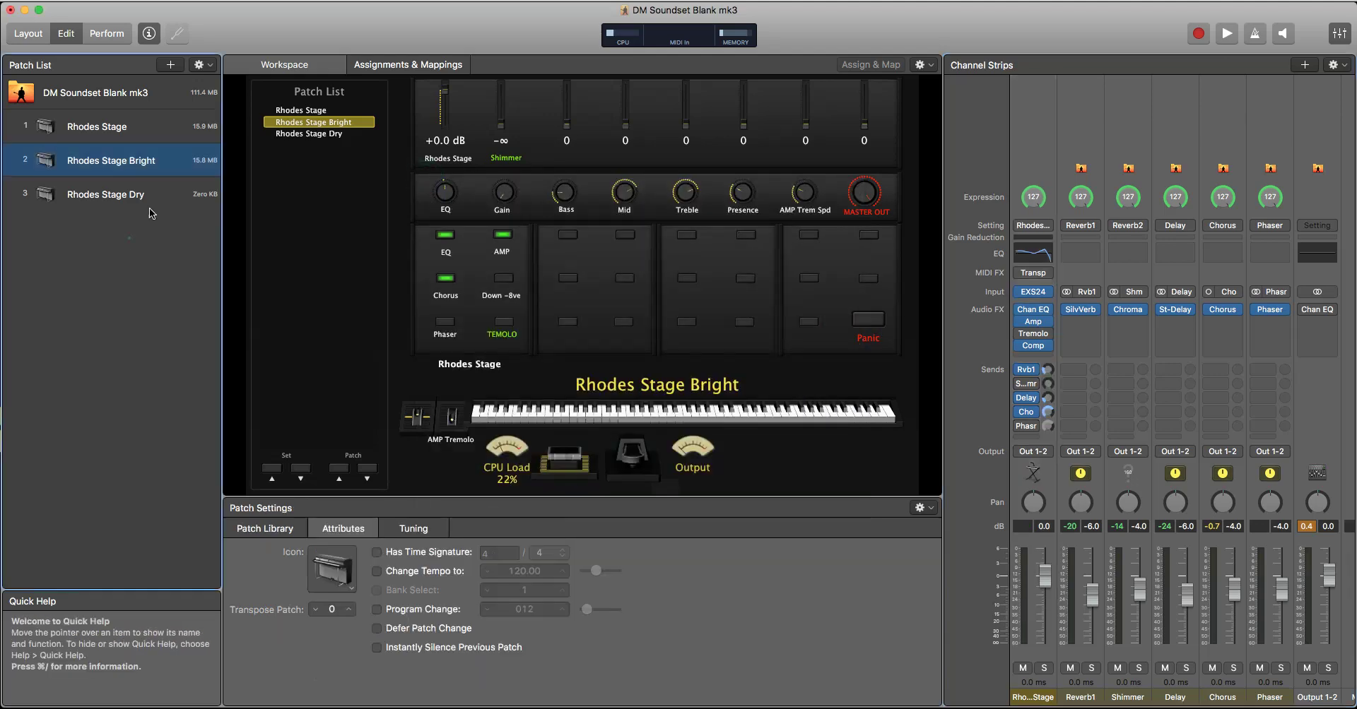
{"action": "left_click", "coordinate": [147, 131]}
{"action": "left_click", "coordinate": [1040, 145]}
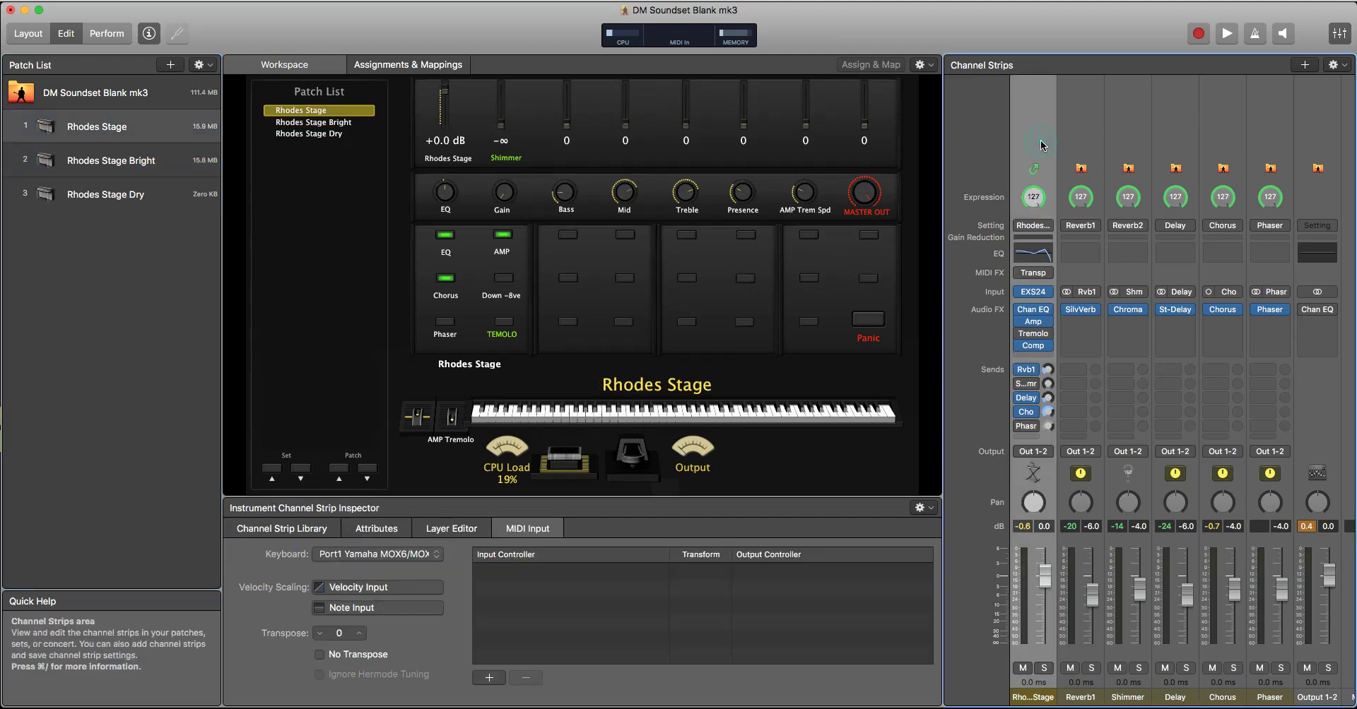
{"action": "left_click", "coordinate": [384, 586]}
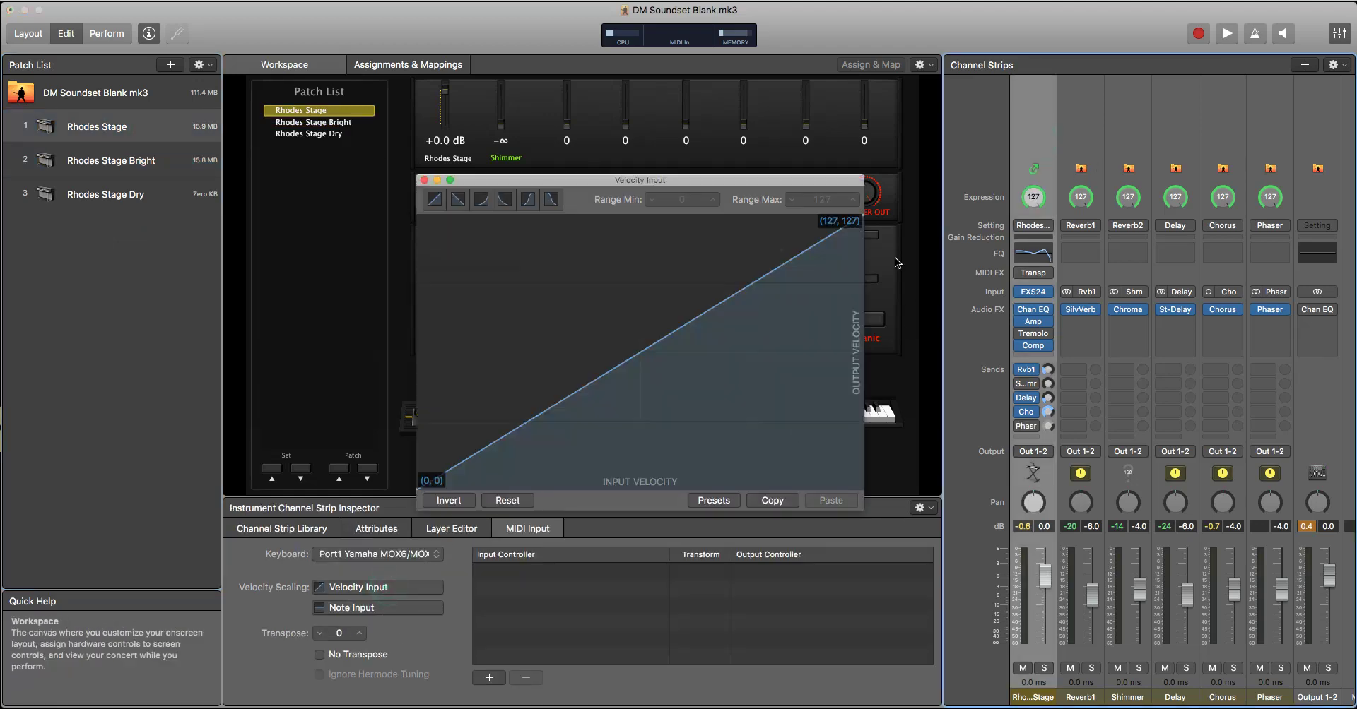
{"action": "left_click", "coordinate": [197, 274]}
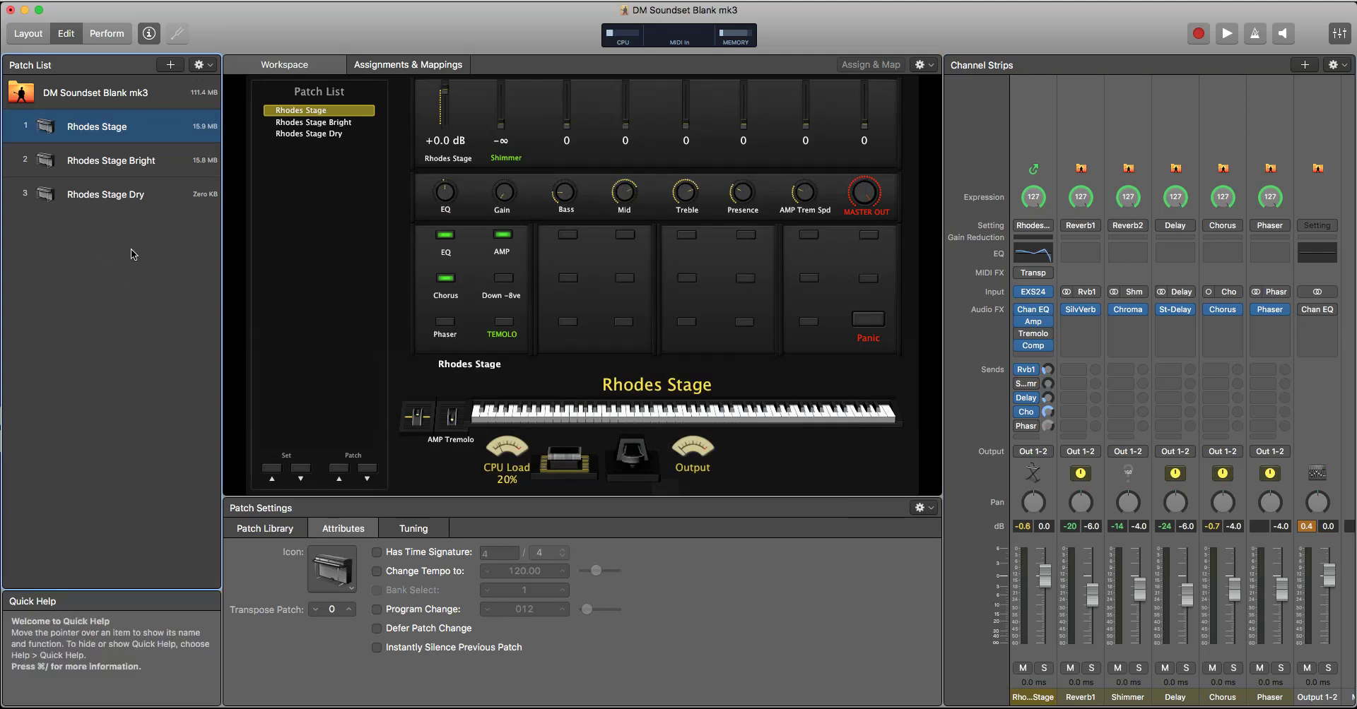
- Play Rhodes Stage Bright and Rhodes Stage, then return to Rhodes Stage Bright
{"action": "left_click", "coordinate": [148, 165]}
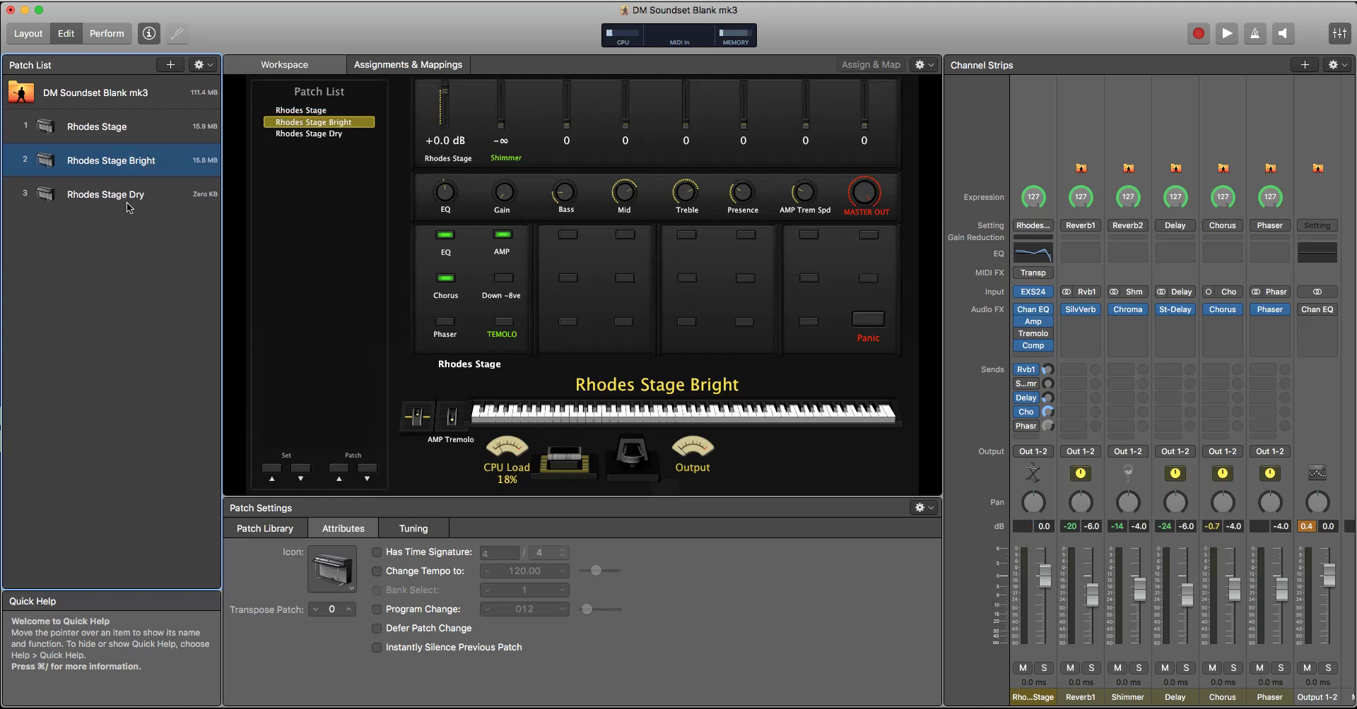
{"action": "left_click", "coordinate": [132, 129]}
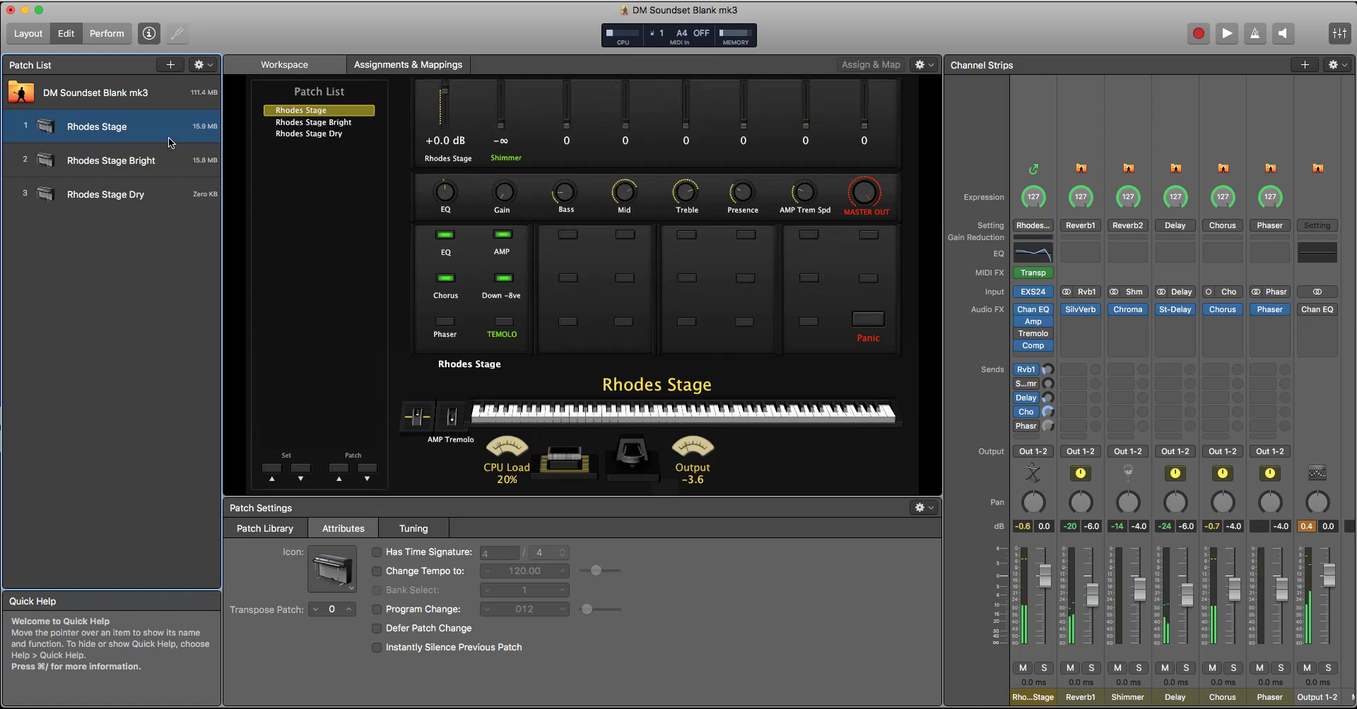
{"action": "scroll", "coordinate": [168, 140], "scroll_direction": "down", "scroll_amount": 1}
{"action": "left_click", "coordinate": [134, 164]}
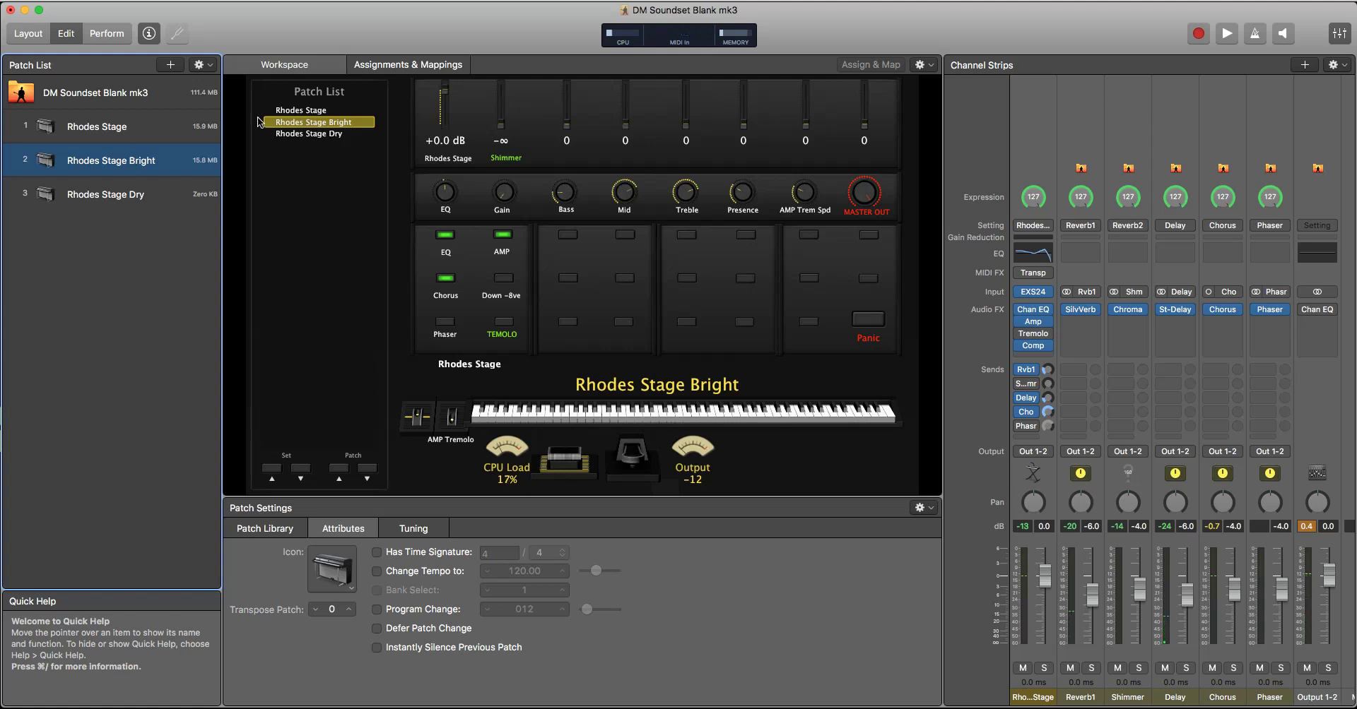
- Delete Rhodes Stage Bright from the patch list
{"action": "left_click", "coordinate": [178, 160]}
{"action": "left_click", "coordinate": [95, 248]}
{"action": "key", "text": "Delete"}
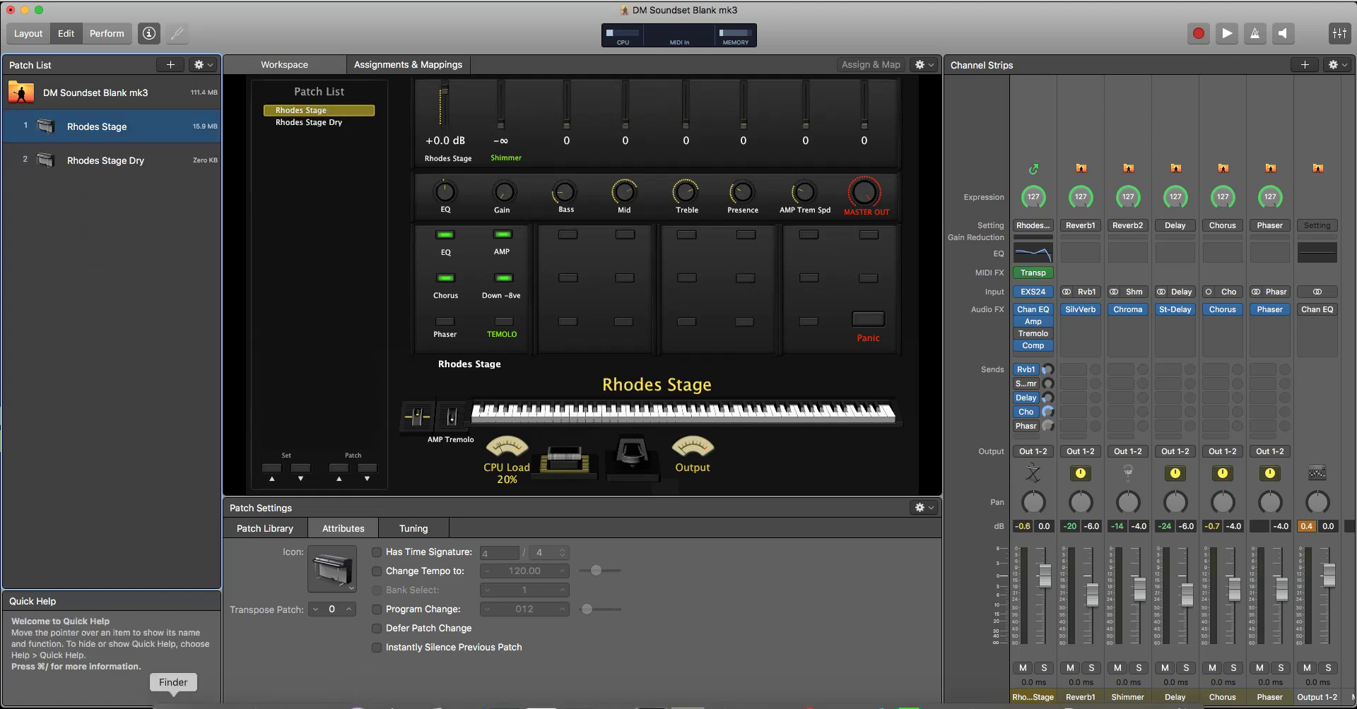
- Open a new Finder window from the Dock showing the imac home folder
{"action": "left_click", "coordinate": [173, 705]}
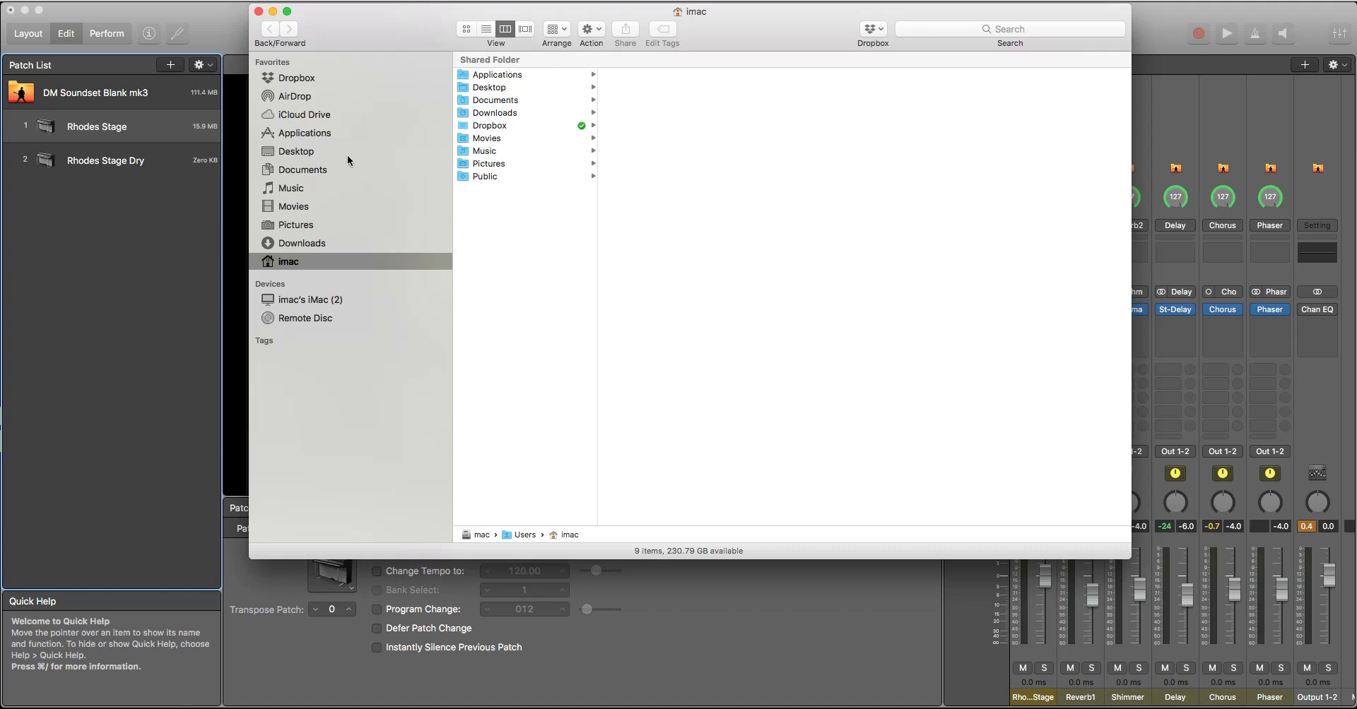